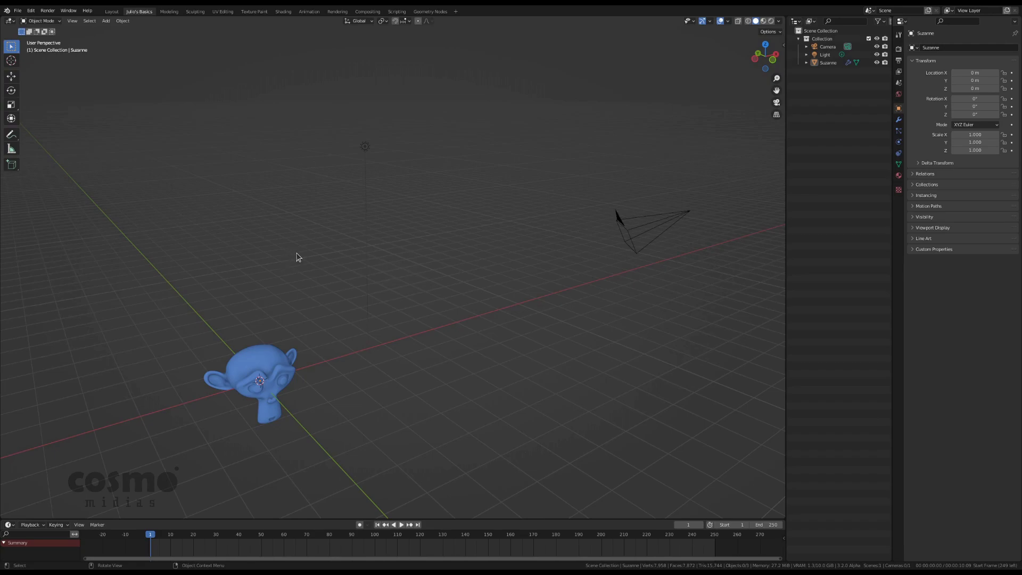
Add a mesh plane beside the monkey head, moving it 3 m along the X axis.
middle_drag(308, 282, 296, 285)
key(shift+a)
mouse_move(292, 284)
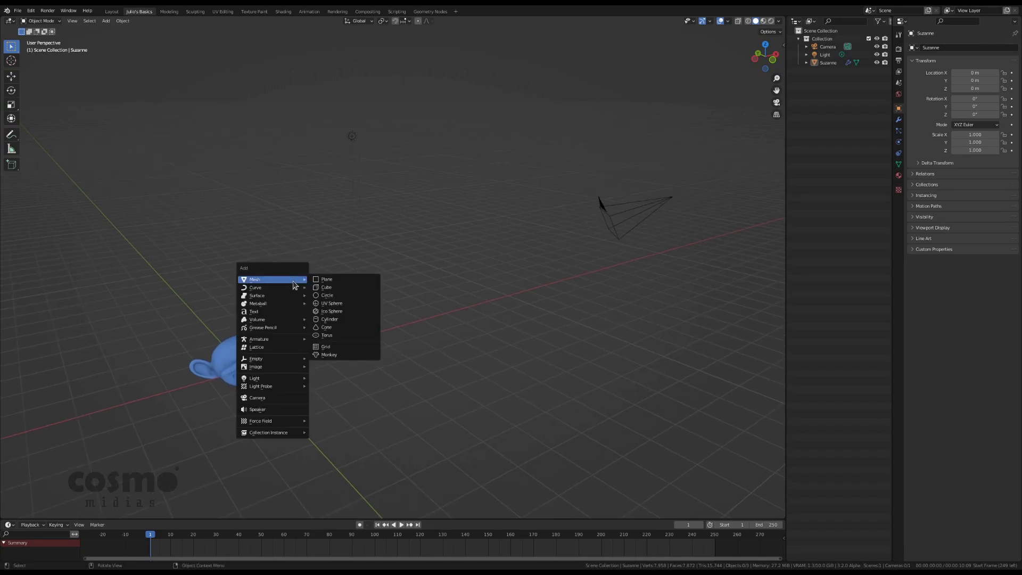
click(325, 280)
drag(288, 363, 380, 338)
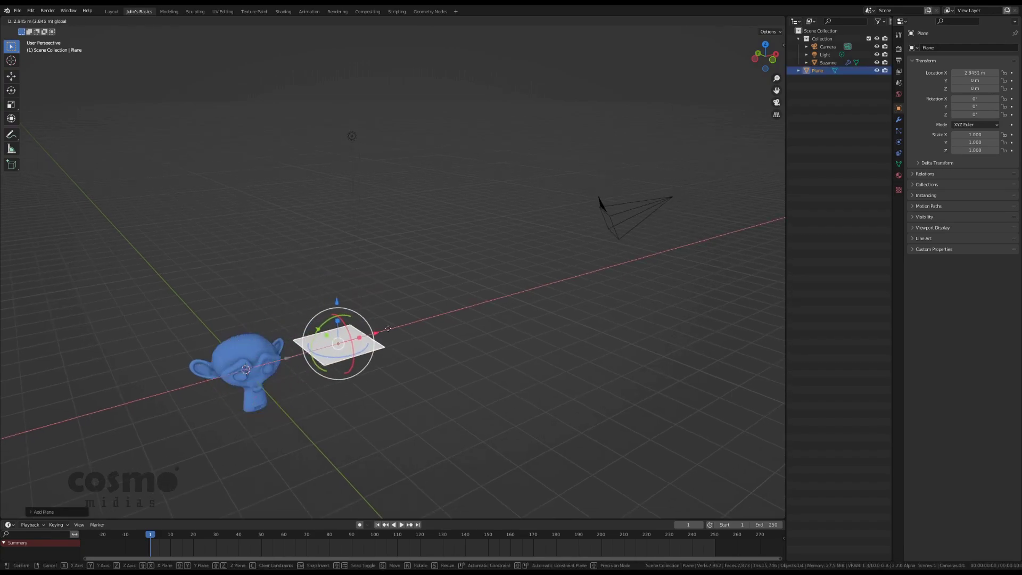
Put the plane in Edit Mode and enable the face normals display in the viewport overlays.
key(Tab)
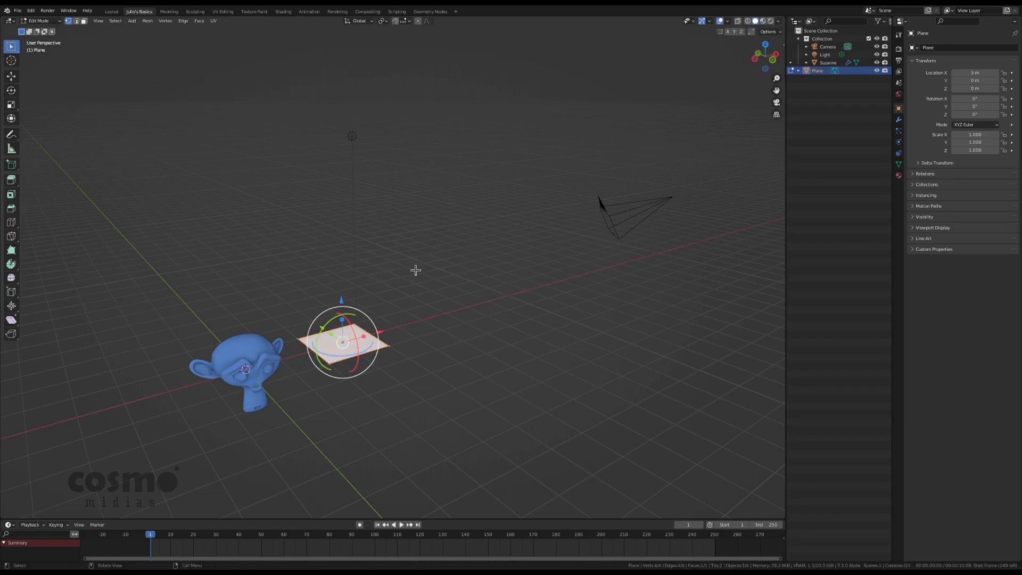
click(727, 21)
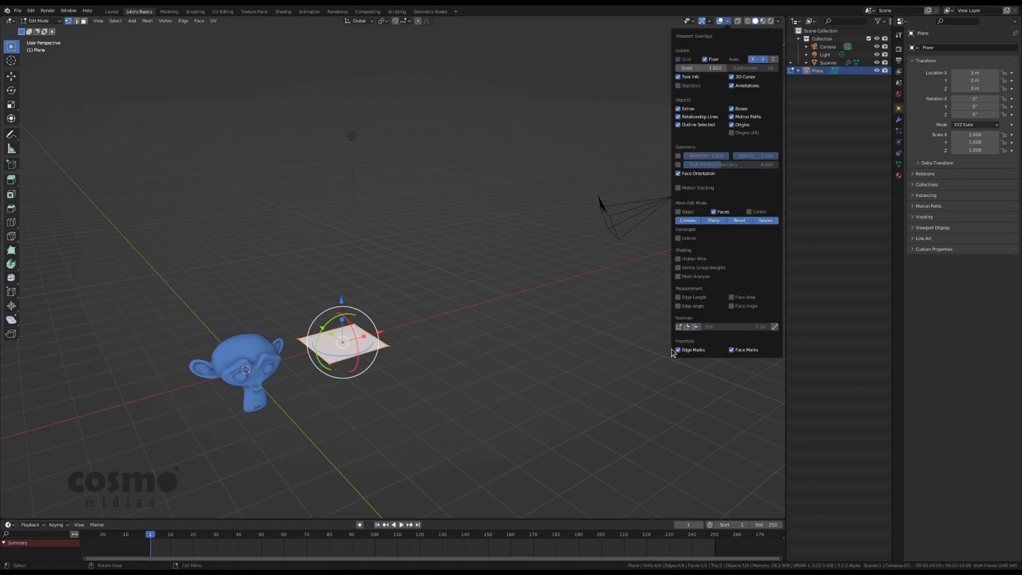
key(Escape)
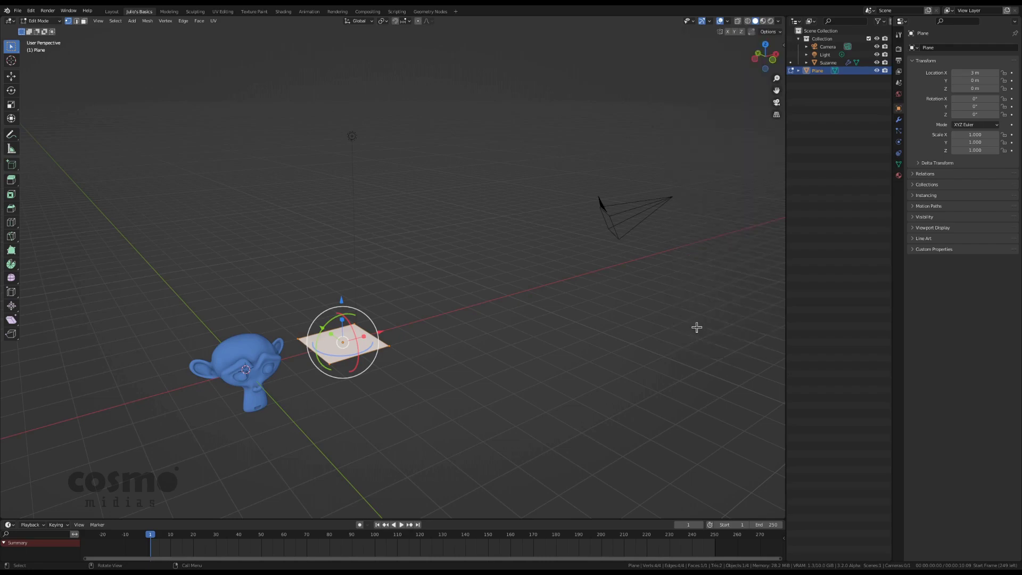
click(728, 21)
scroll(276, 309, up, 1)
mouse_move(272, 283)
middle_down()
mouse_move(264, 274)
mouse_move(302, 271)
mouse_move(273, 279)
middle_up()
Examine the plane's normal direction while switching between Object Mode and Edit Mode, ending in Object Mode.
key(Tab)
mouse_move(308, 338)
middle_down()
mouse_move(283, 303)
mouse_move(294, 307)
mouse_move(298, 340)
middle_up()
key(Tab)
key(ctrl+grave)
key(ctrl+grave)
scroll(303, 281, down, 2)
key(Tab)
key(Tab)
key(Tab)
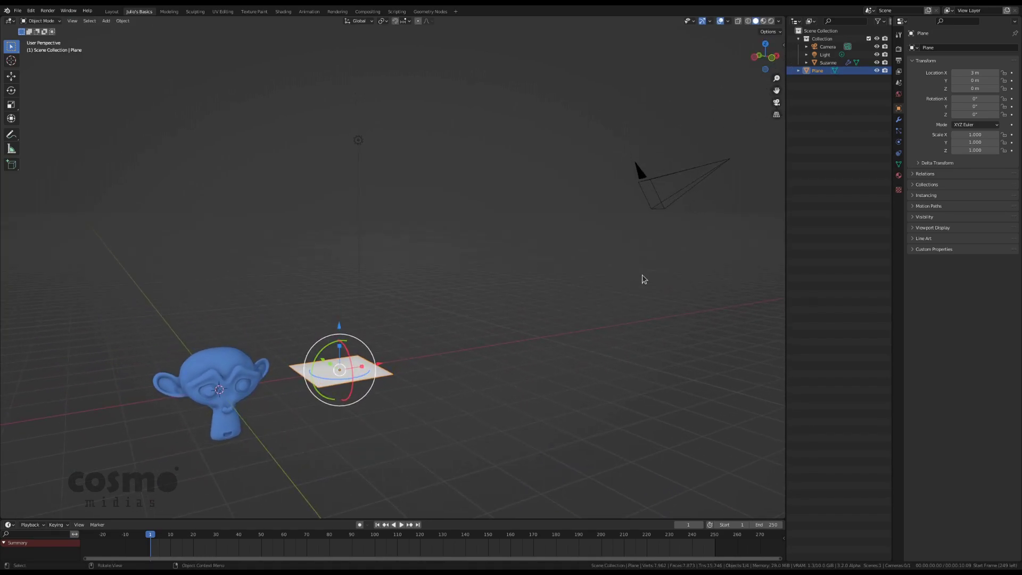
Copy the camera's location and rotation onto the plane with Copy Attributes.
shift+click(635, 185)
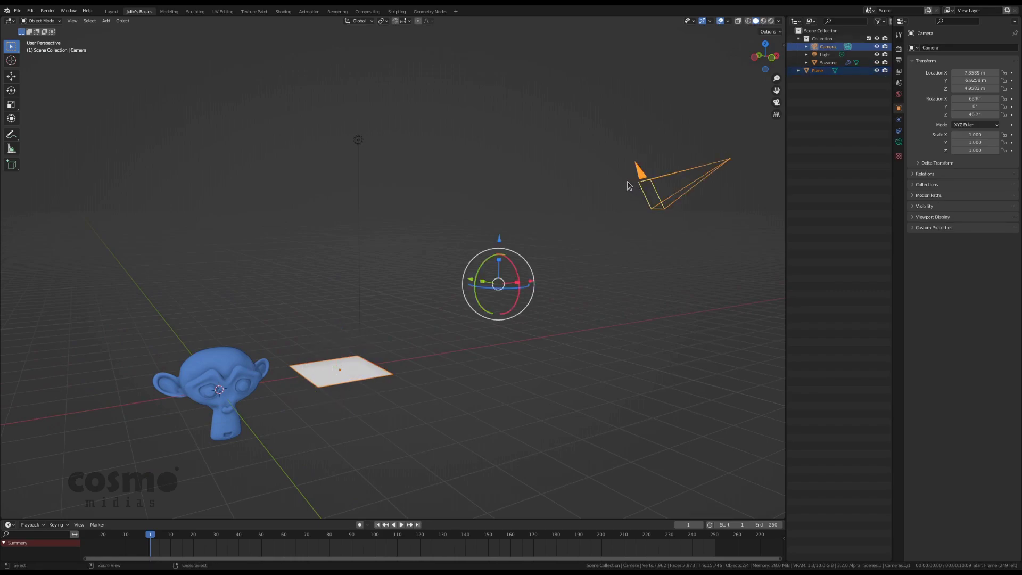
key(ctrl+c)
click(591, 174)
key(ctrl+c)
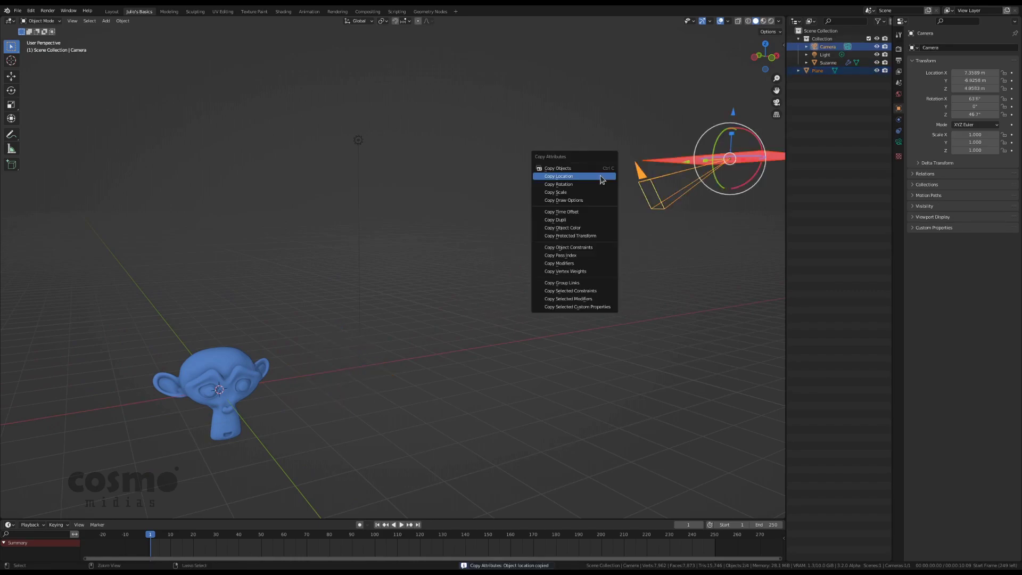
click(612, 183)
Recalculate the plane's normals with the Inside option enabled, then return to Object Mode.
middle_drag(618, 182, 696, 186)
click(692, 171)
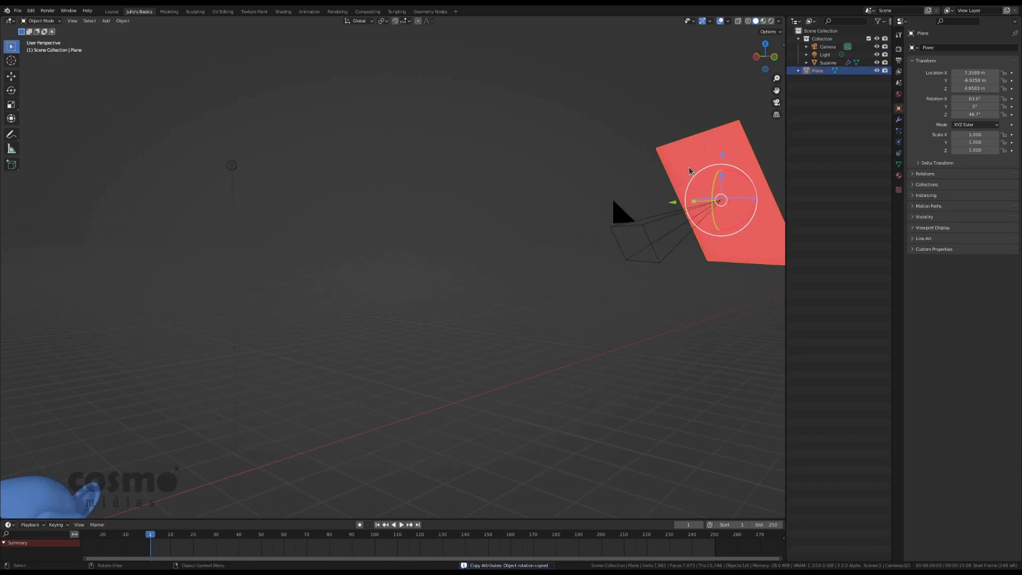
key(Tab)
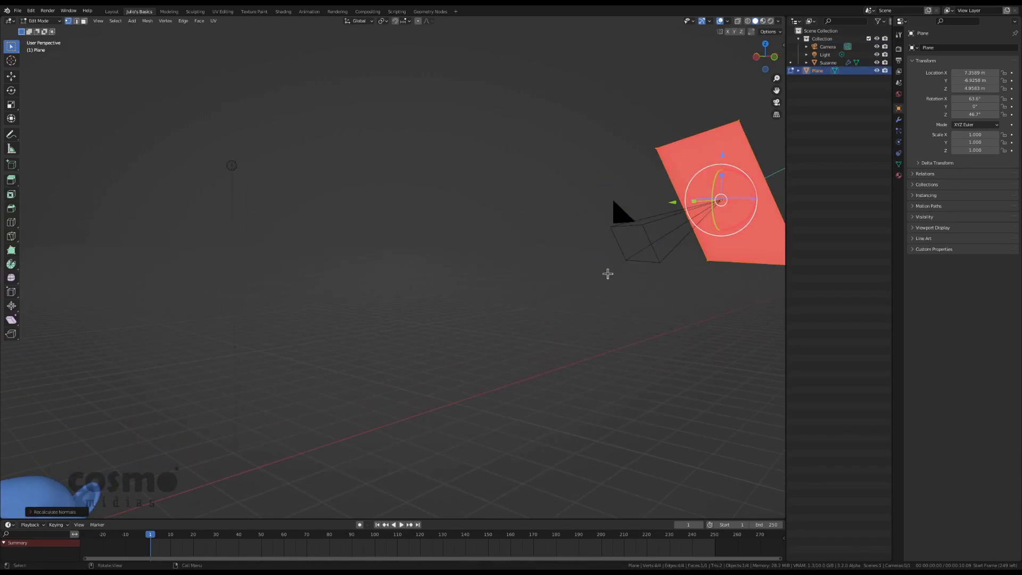
click(29, 512)
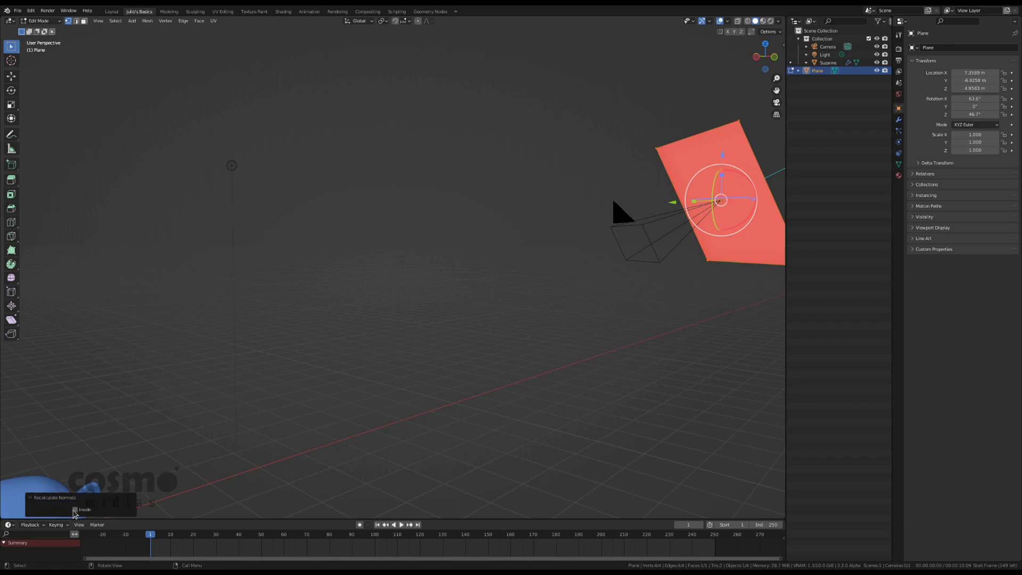
click(74, 510)
middle_drag(488, 328, 394, 335)
key(Tab)
Parent the plane to the camera using Object (Keep Transform).
shift+click(433, 271)
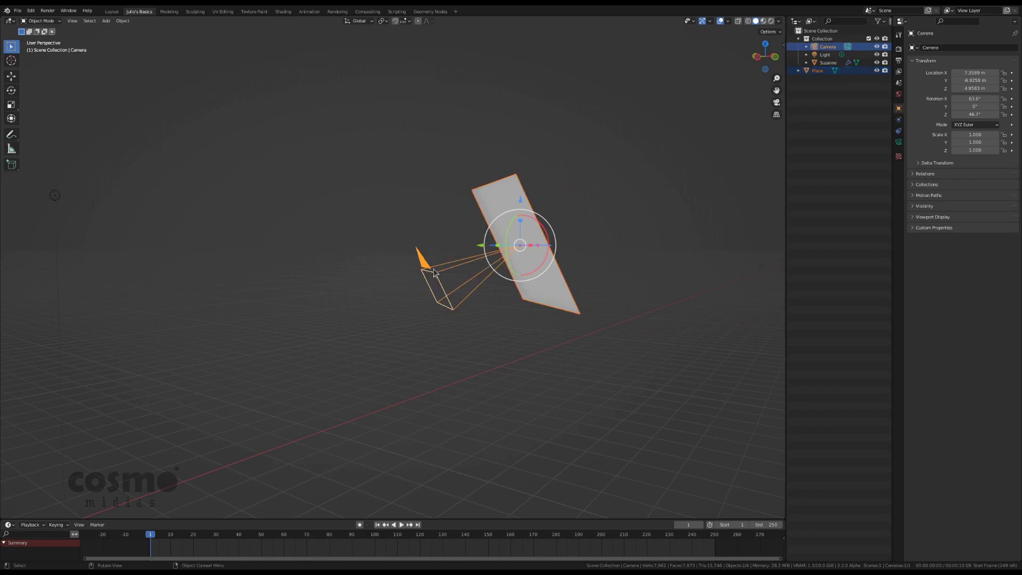
key(ctrl+p)
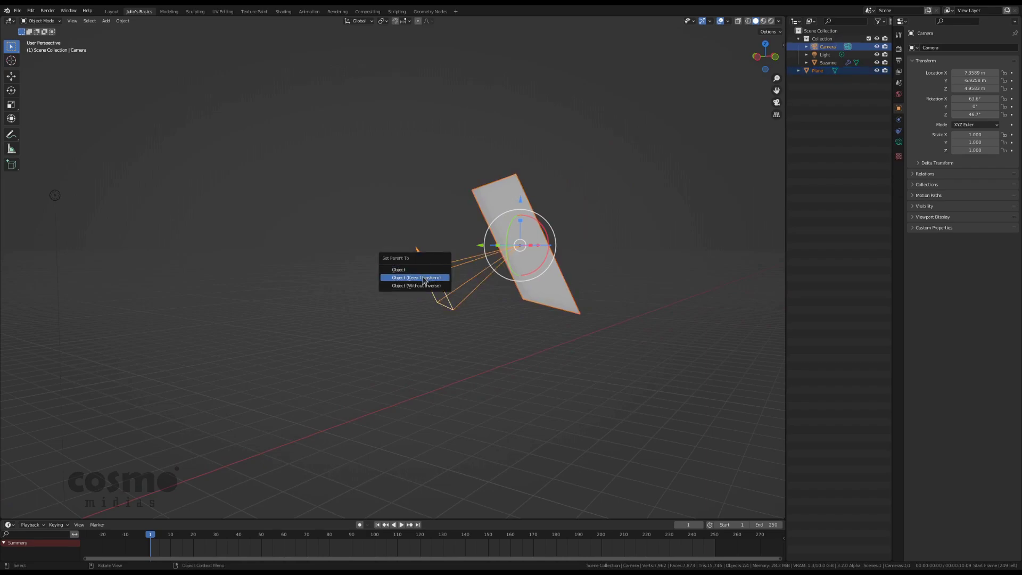
click(424, 277)
Test the parenting by moving and rotating the camera, cancelling both transforms.
click(429, 266)
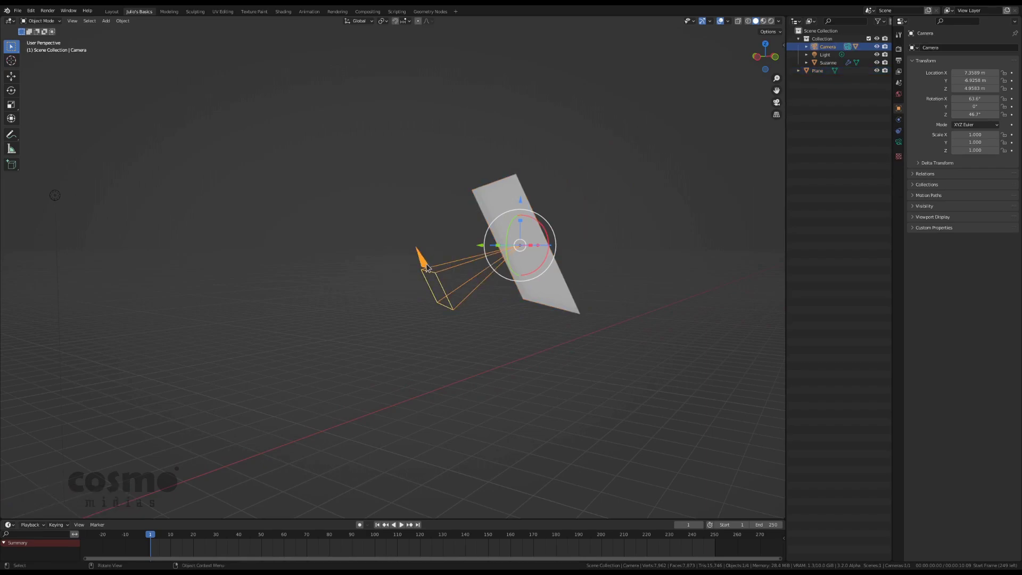
key(g)
right_click(399, 259)
key(r)
key(Escape)
Rename the plane at the camera to Ray Direction.
scroll(346, 265, down, 5)
shift+middle_drag(343, 344, 370, 269)
click(433, 190)
click(500, 207)
key(F2)
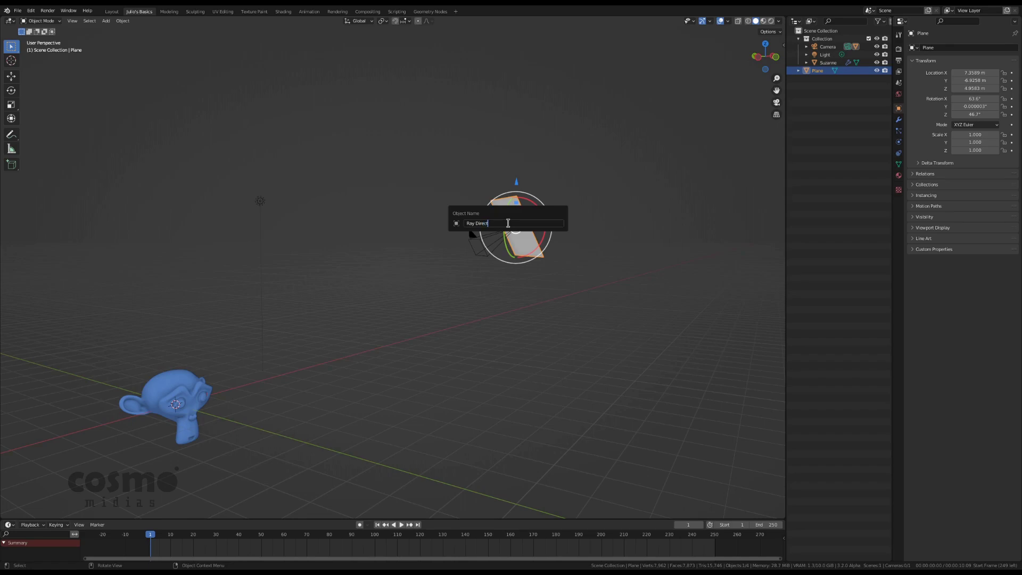
text(Ray Direction)
key(Return)
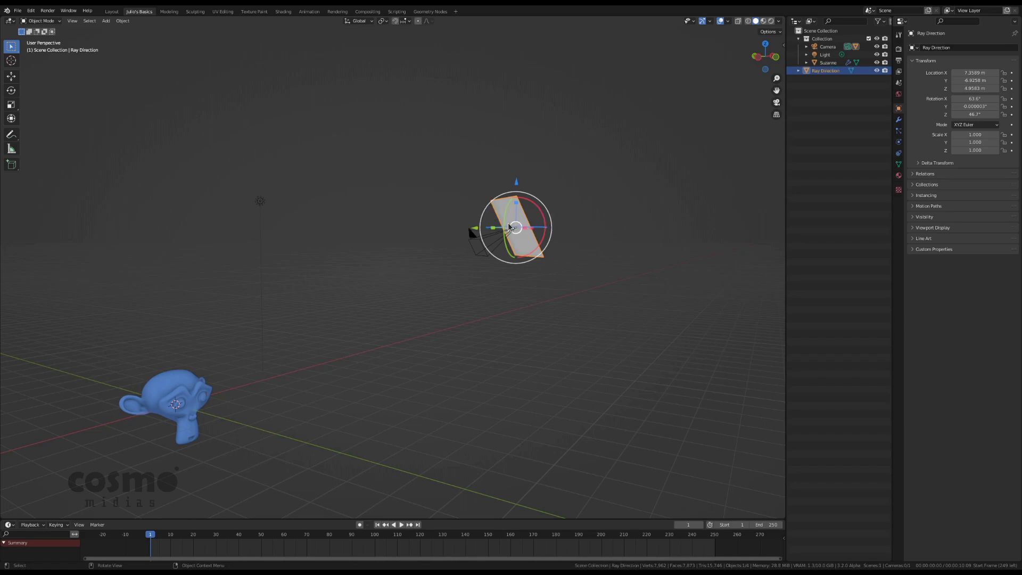
Add a second mesh plane between the monkey head and the camera, at about X 3.15 m, Y -2.5 m, Z 3.25 m.
middle_drag(306, 321, 337, 282)
key(shift+a)
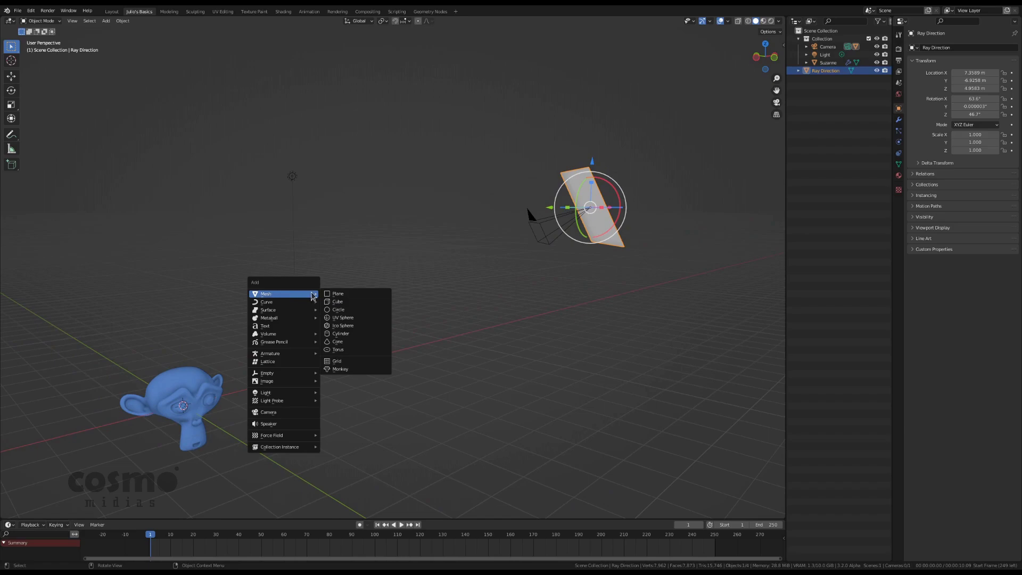
click(314, 296)
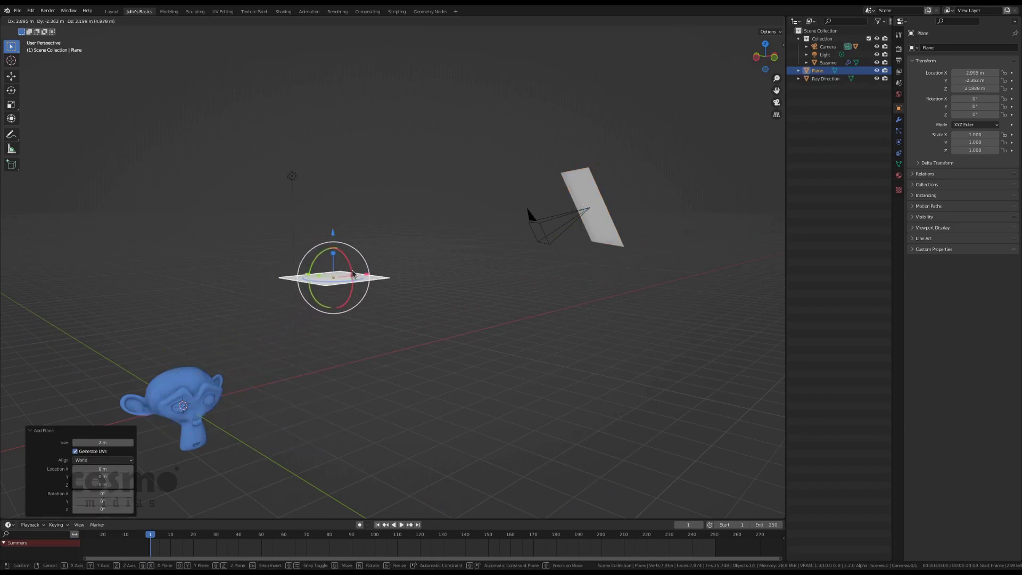
drag(182, 406, 342, 273)
middle_drag(355, 271, 331, 278)
Merge all of the new plane's vertices at center into a single vertex and return to Object Mode.
key(Tab)
scroll(328, 276, up, 1)
key(m)
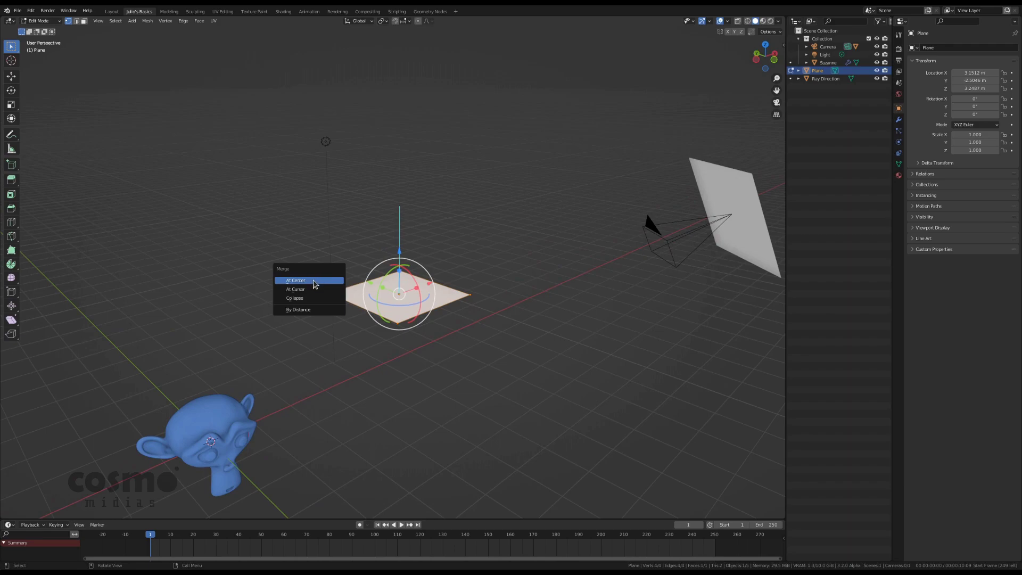
click(315, 284)
mouse_move(319, 274)
middle_down()
mouse_move(302, 282)
mouse_move(317, 283)
middle_up()
key(Tab)
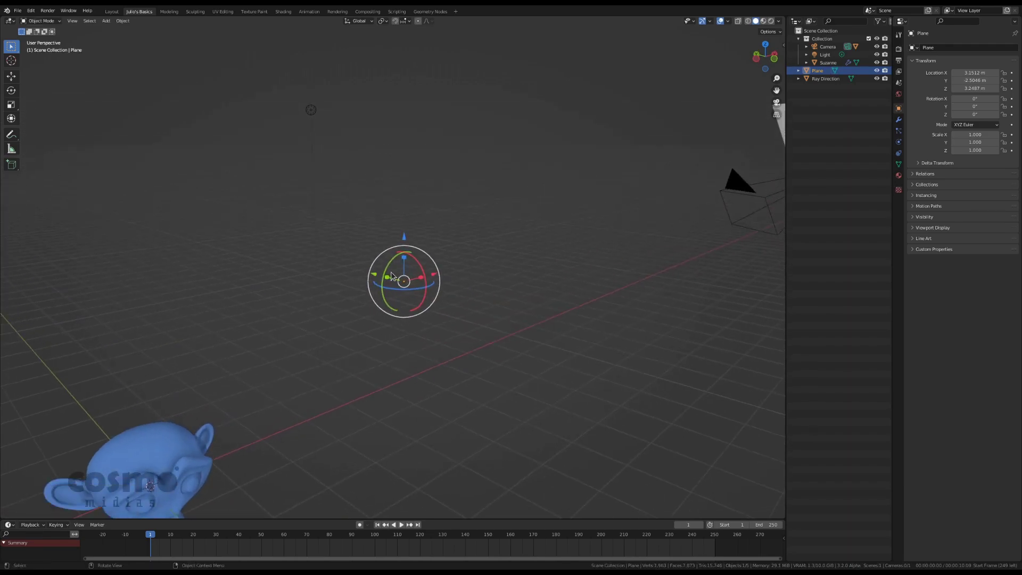
Rename the single-vertex object to Base.
key(F2)
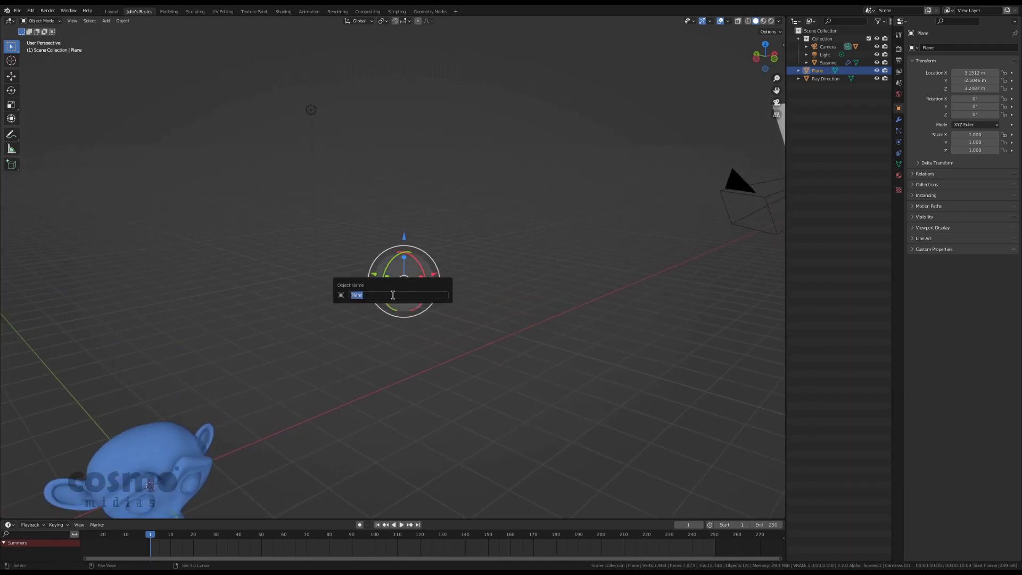
text(Base)
key(Return)
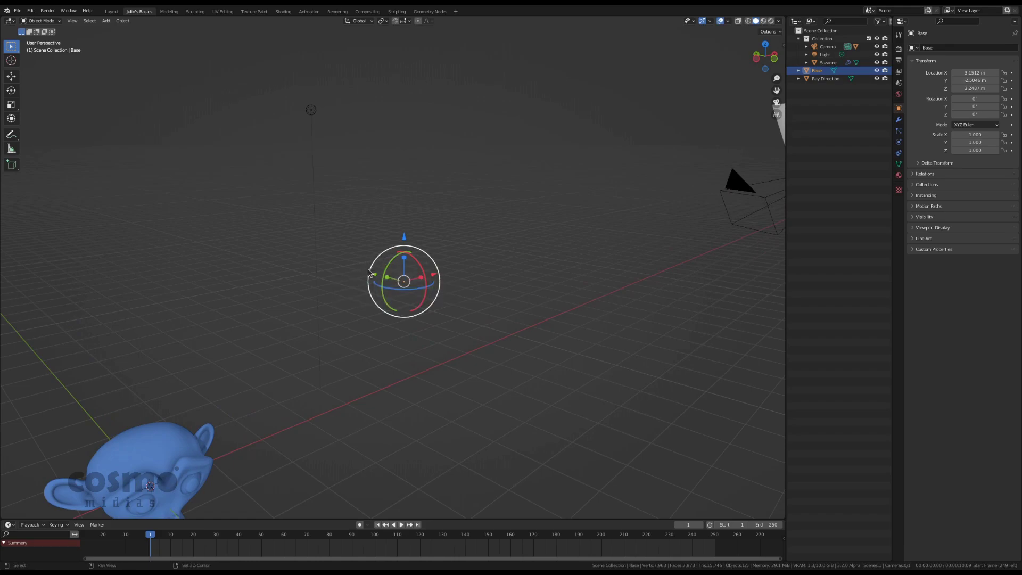
Duplicate Base to about X 4 m, Y -3.2 m, Z 3.6 m and rename the copy to simulation.
key(shift+d)
click(500, 294)
key(F2)
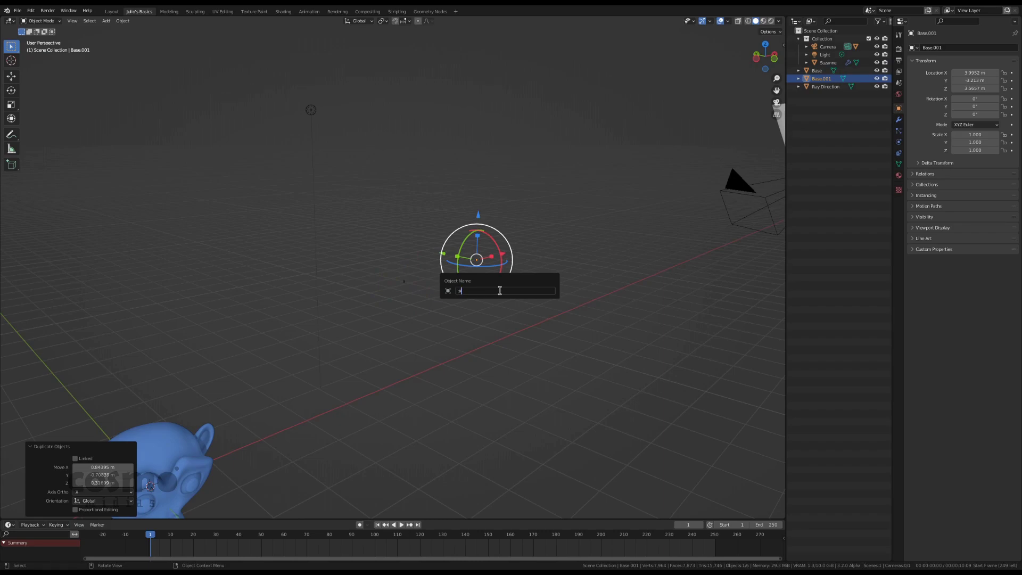
text(simulation)
key(Return)
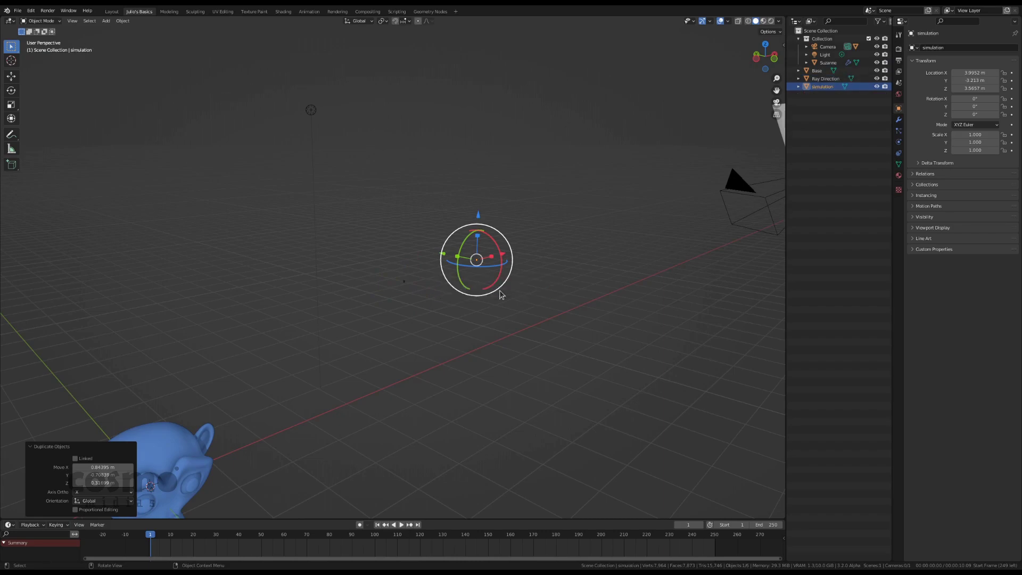
Play the timeline from frame 1 and stop at frame 33.
ctrl+middle_drag(366, 236, 367, 266)
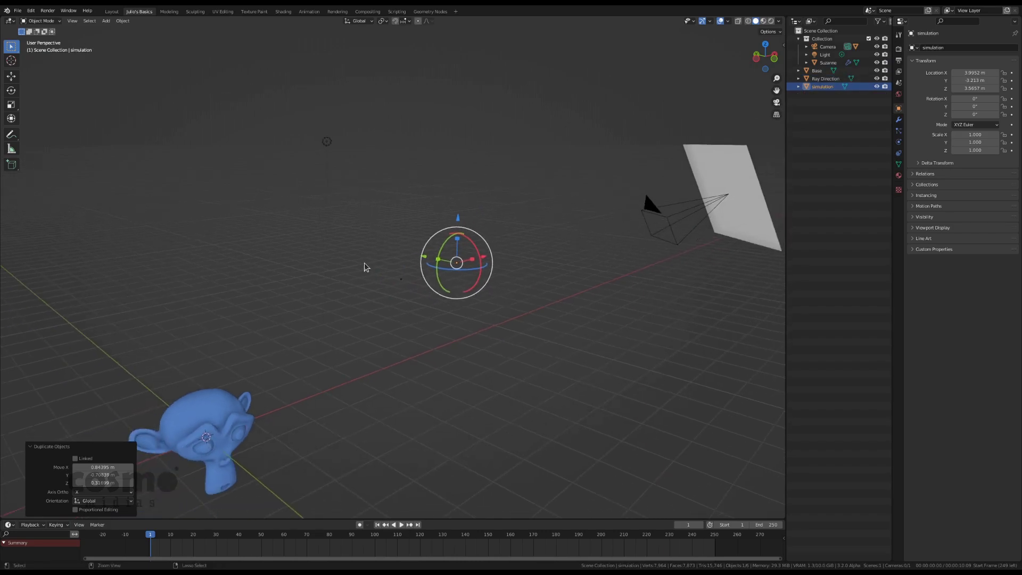
middle_drag(365, 305, 351, 290)
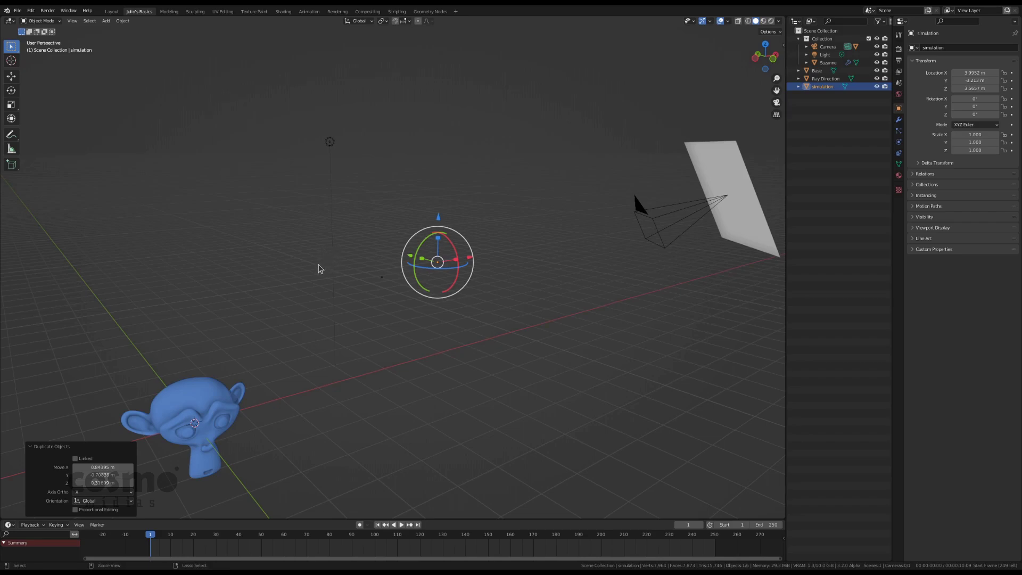
scroll(318, 269, down, 2)
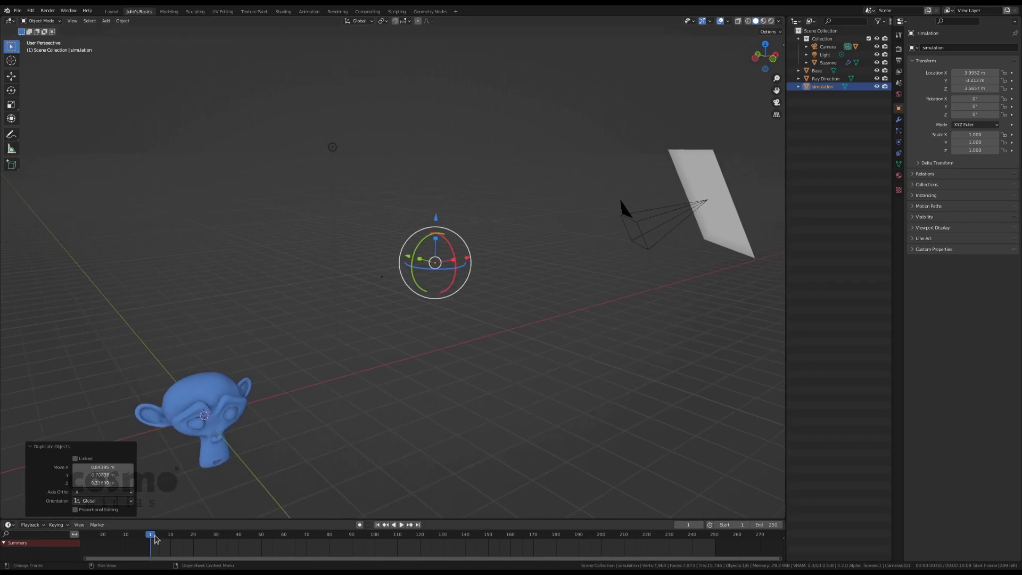
key(space)
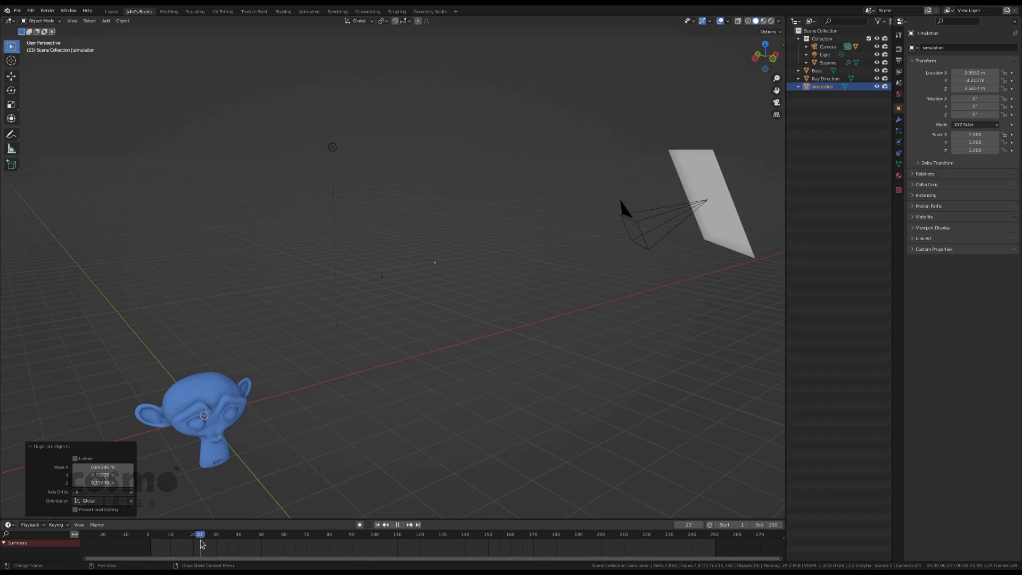
drag(222, 542, 223, 542)
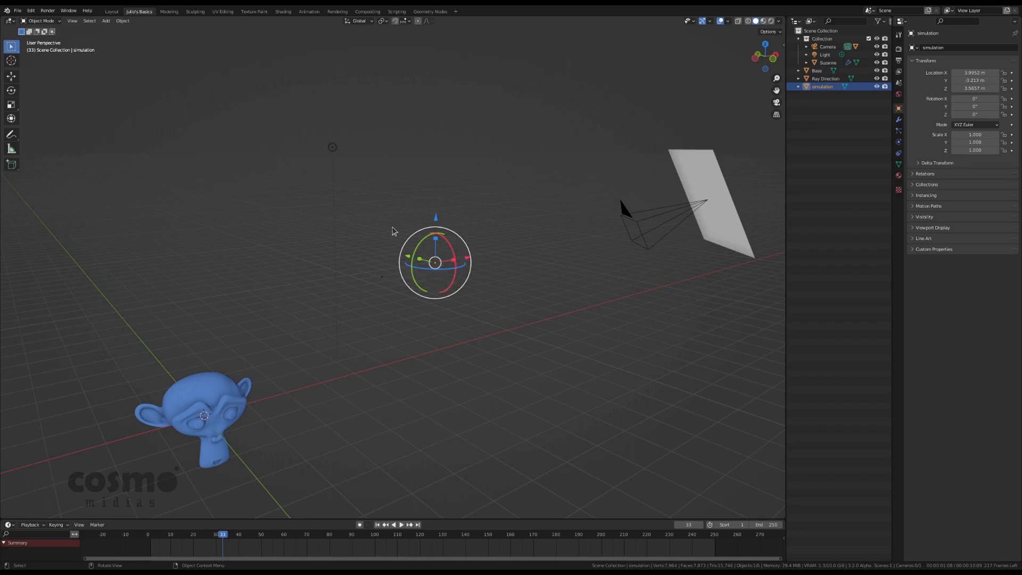
Add a Plain Axes empty at about X 3.57 m, Y -2.12 m, Z 0.55 m and rename it to Focus Point.
mouse_move(273, 277)
middle_down()
mouse_move(265, 290)
mouse_move(279, 285)
middle_up()
key(shift+a)
mouse_move(303, 298)
mouse_move(287, 376)
click(331, 376)
drag(233, 408, 418, 384)
key(F2)
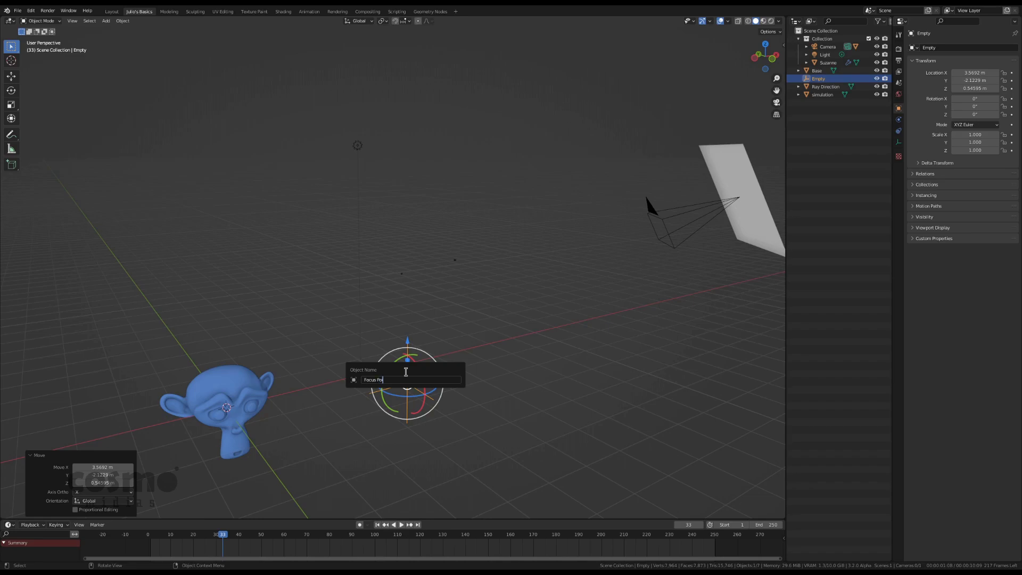
key(Return)
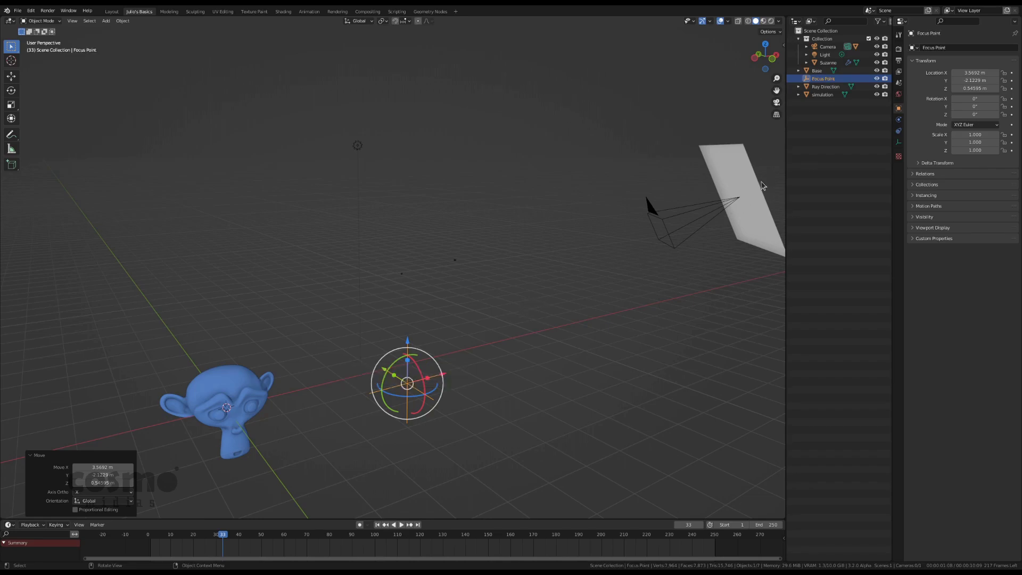
Enable the camera's depth of field with Focus Point as the focus object, then select the Focus Point empty.
click(650, 207)
click(848, 47)
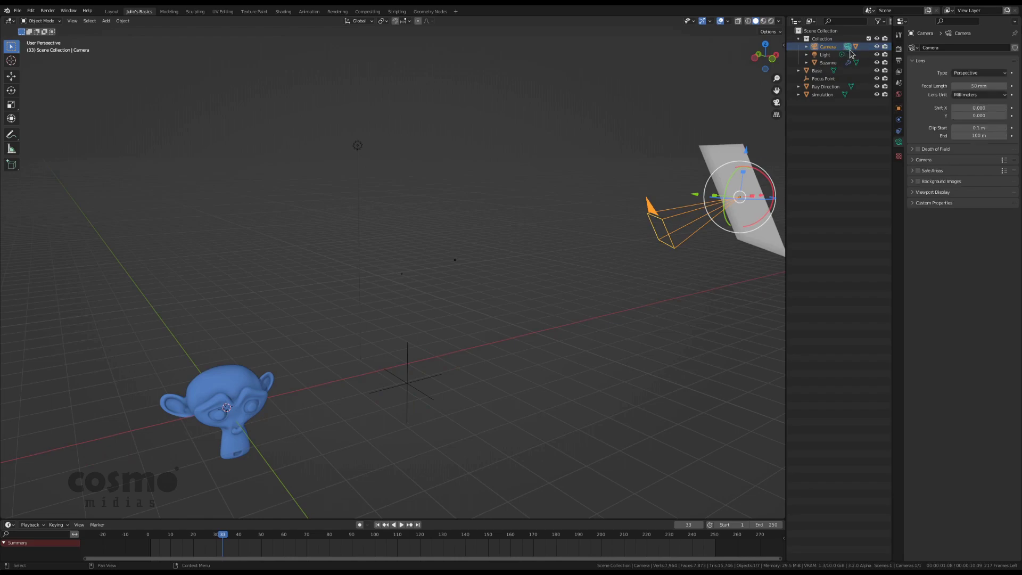
click(917, 149)
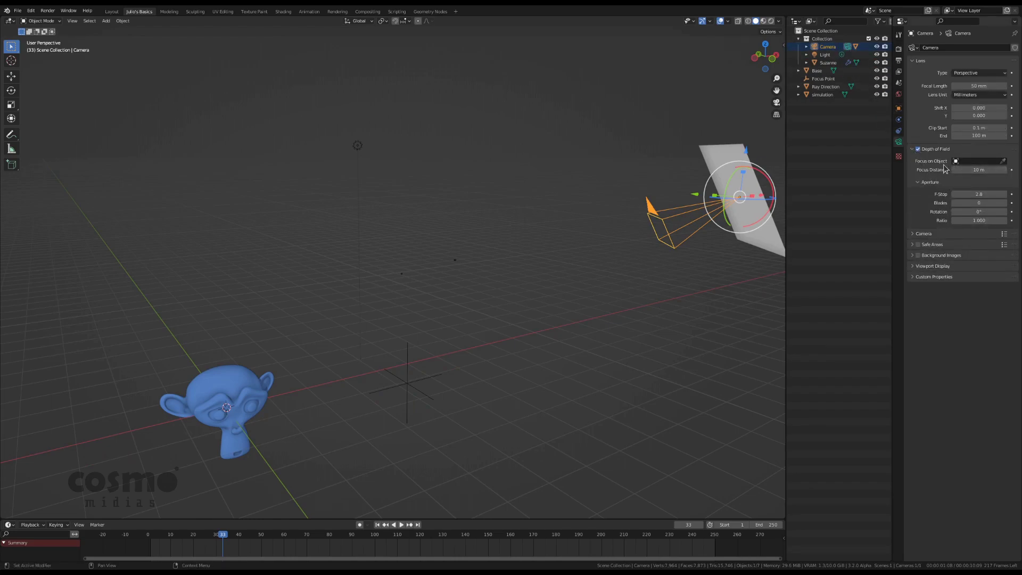
click(955, 160)
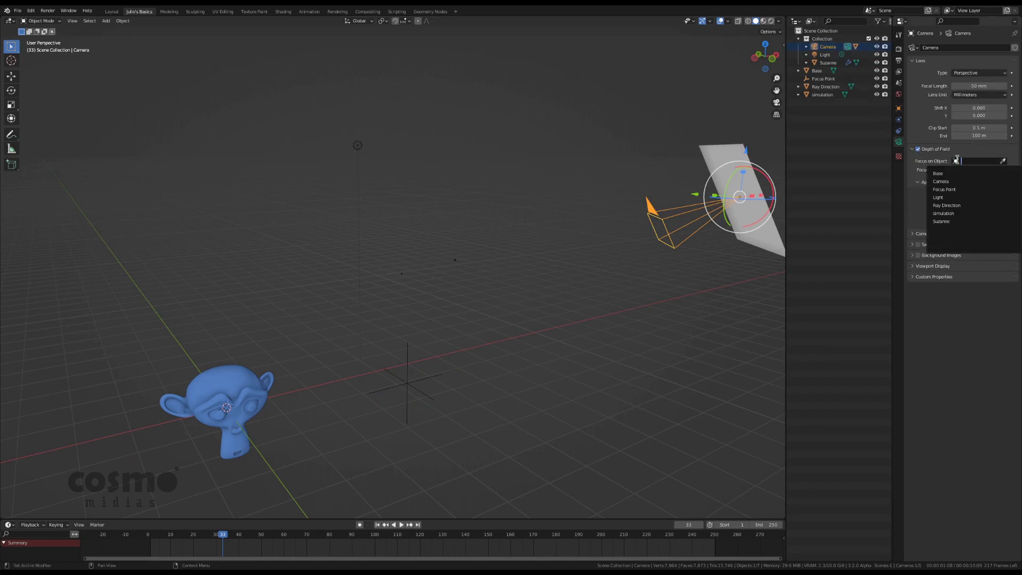
click(944, 189)
click(406, 384)
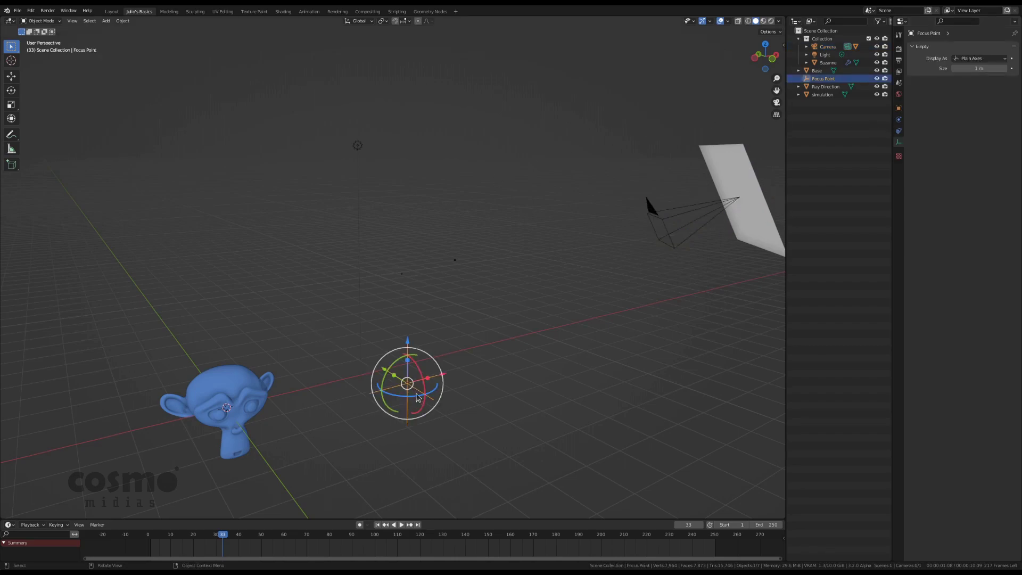
middle_drag(313, 301, 292, 235)
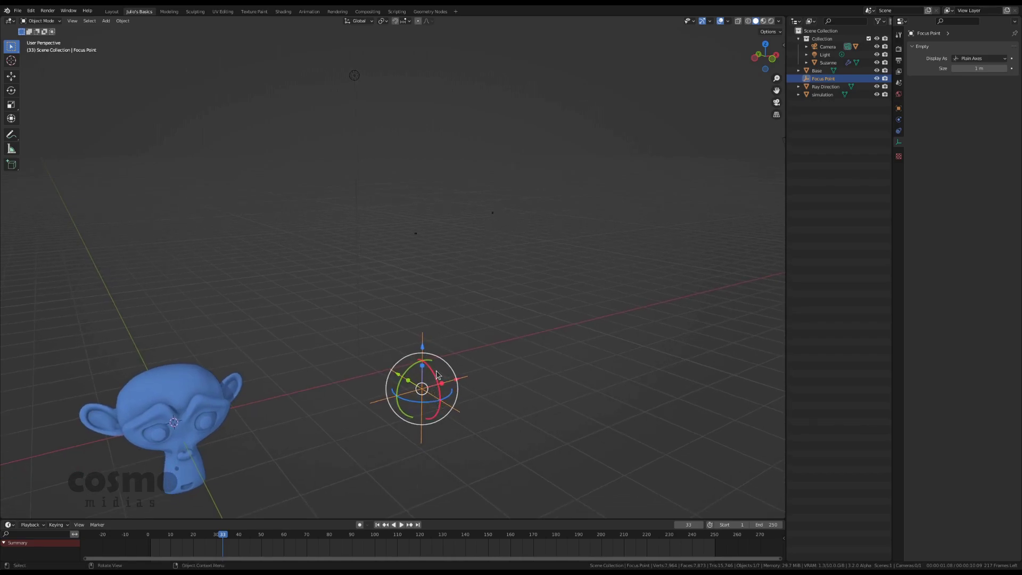
click(493, 227)
click(492, 213)
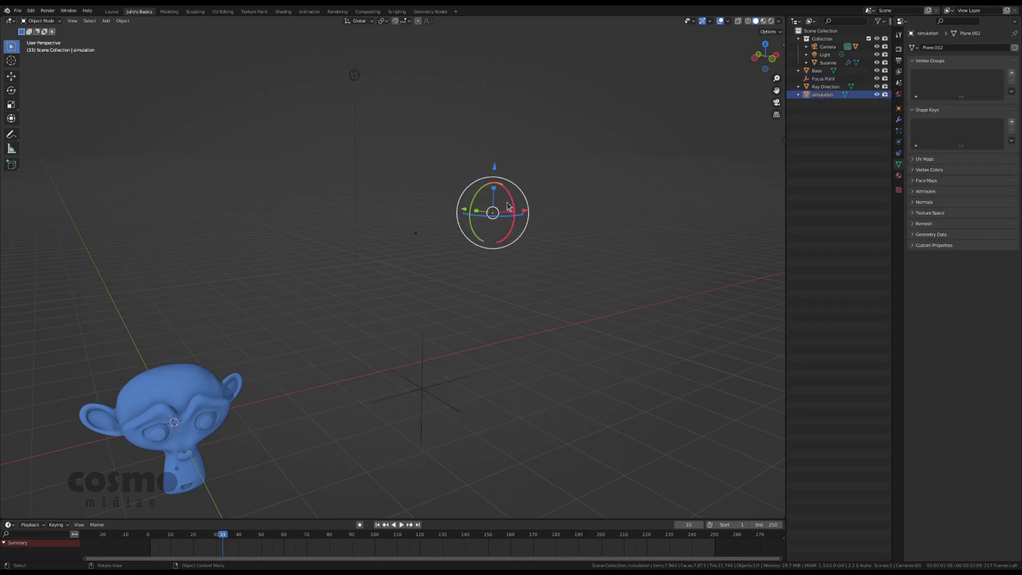
key(g)
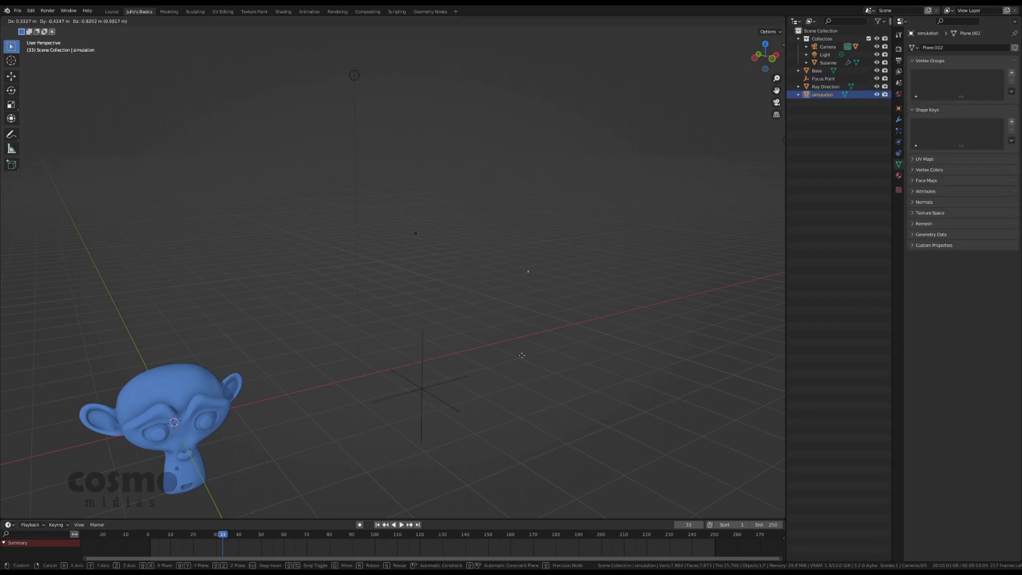
key(Escape)
click(413, 406)
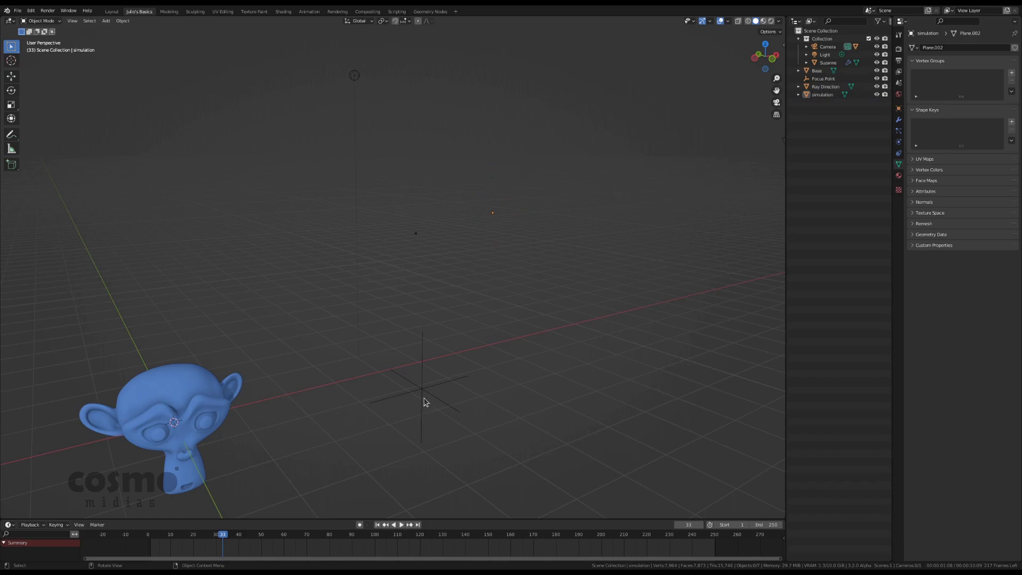
click(424, 403)
key(g)
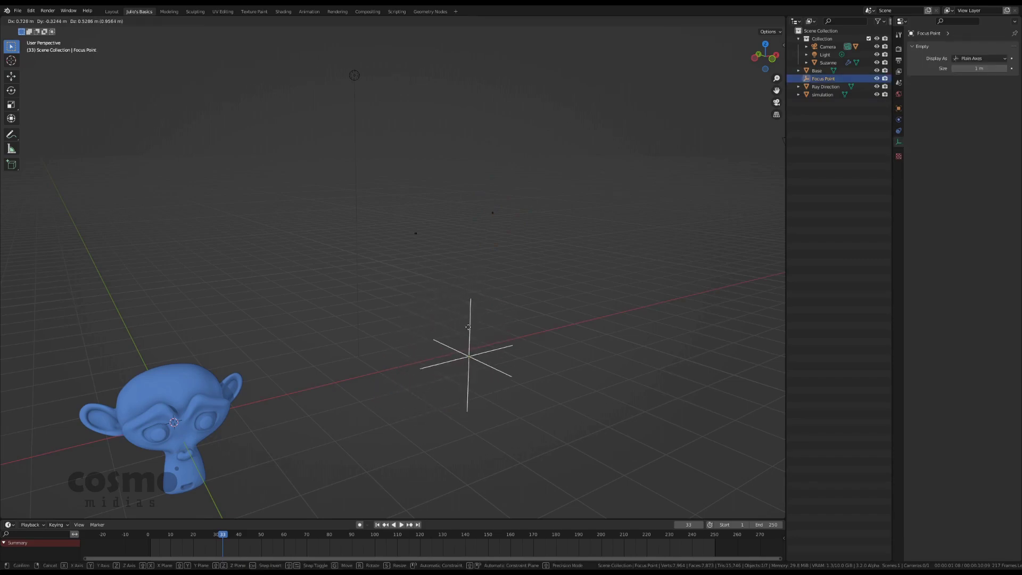
key(Escape)
Place the 3D cursor at the simulation vertex and snap the Focus Point empty to the cursor.
middle_drag(426, 279, 433, 252)
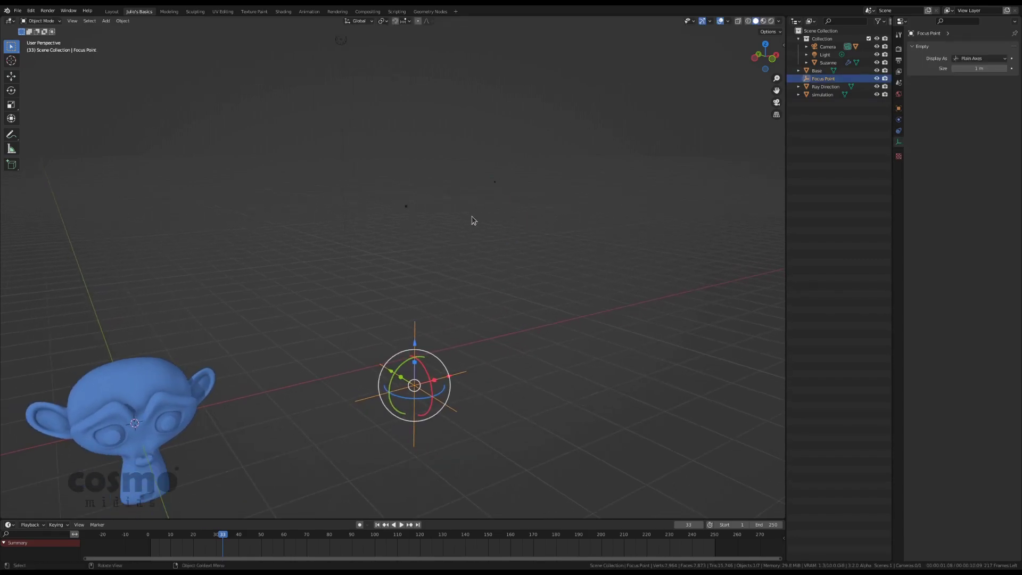
click(489, 184)
click(416, 385)
key(shift+s)
click(311, 75)
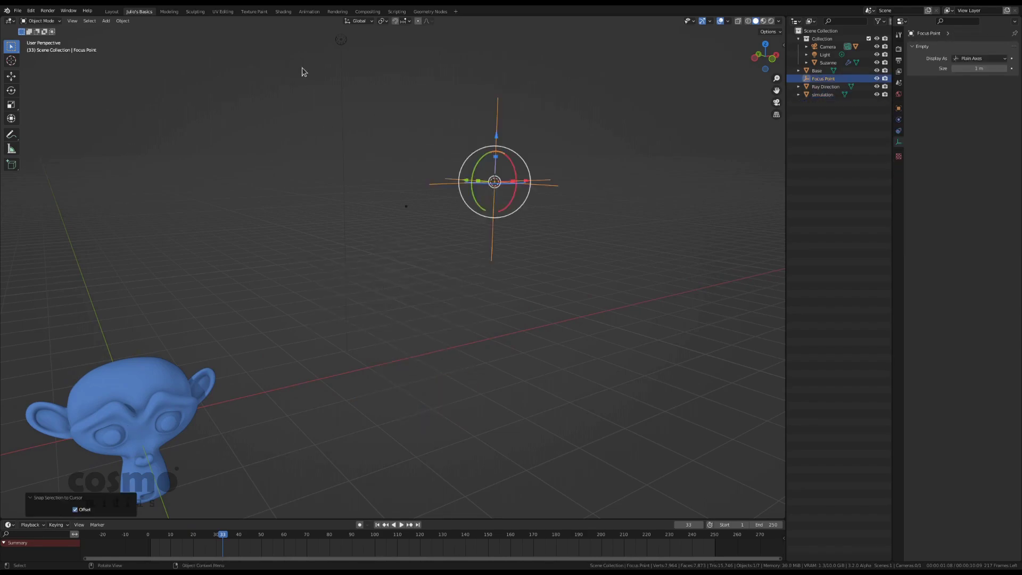
Parent the Focus Point empty to the simulation object's vertex with Make Vertex Parent.
drag(557, 261, 466, 115)
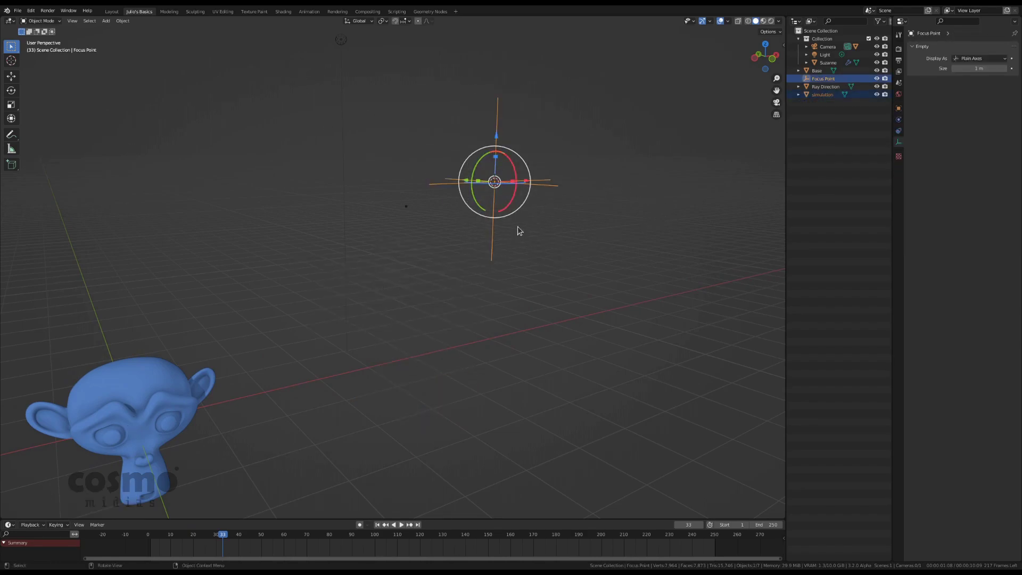
key(KP_Decimal)
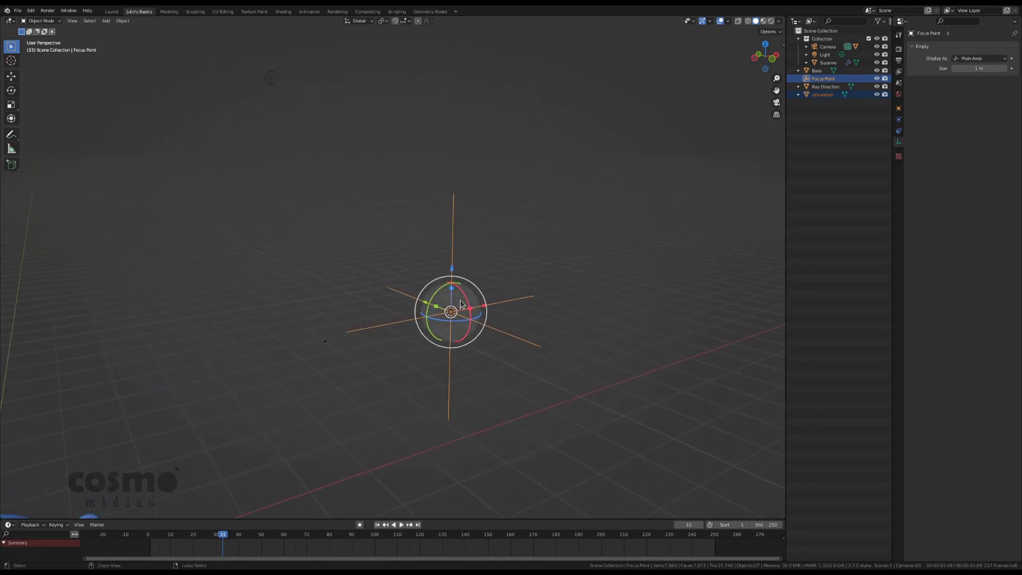
ctrl+click(822, 94)
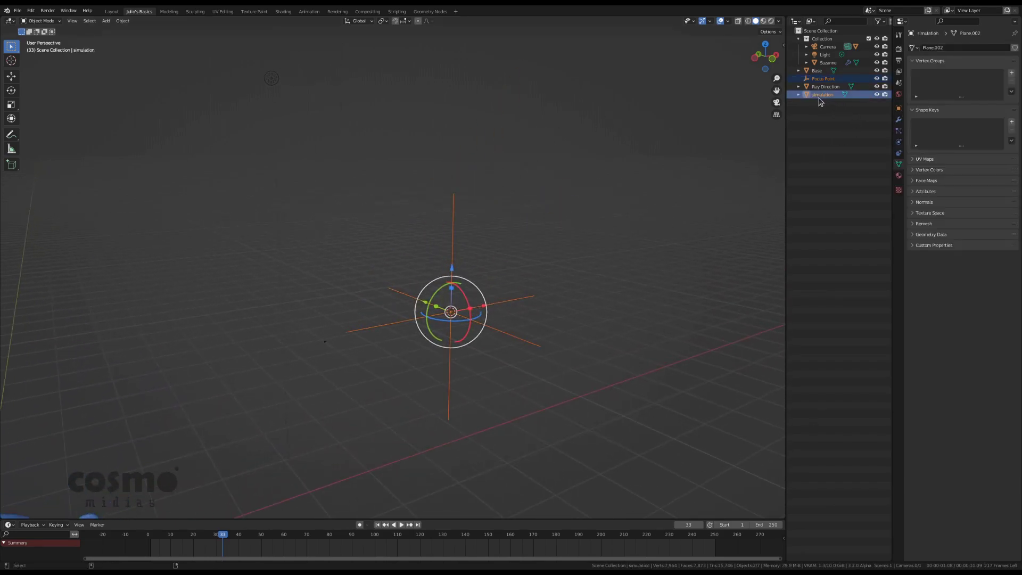
key(Tab)
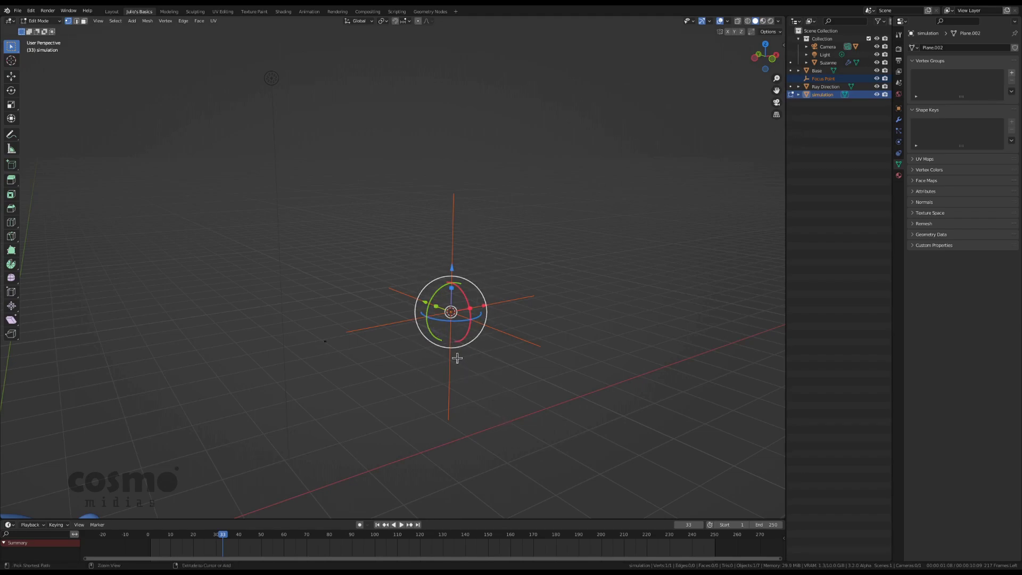
key(ctrl+p)
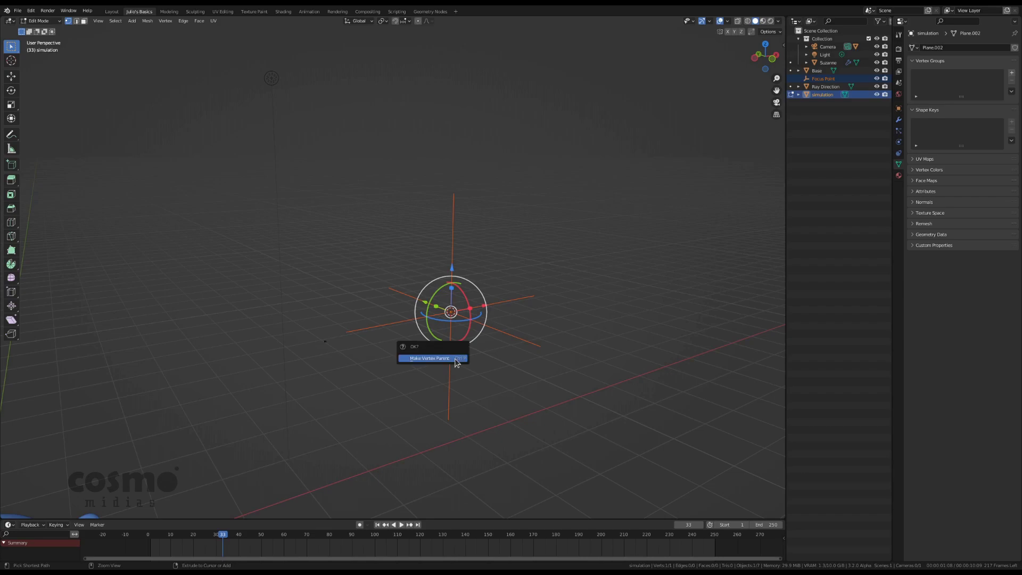
click(425, 359)
key(Tab)
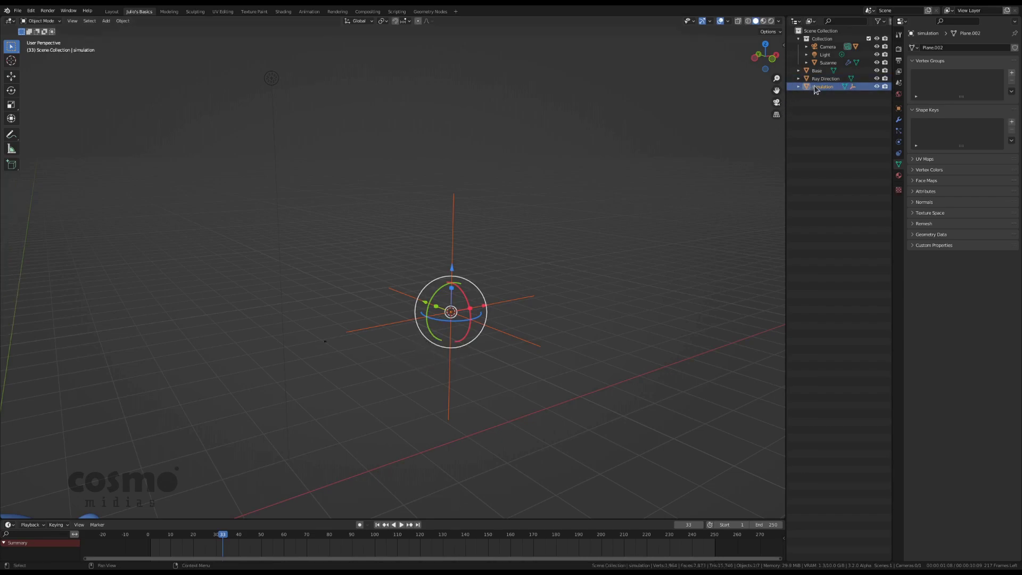
Test the vertex parenting by moving simulation and Focus Point in turn, cancelling both moves.
click(816, 90)
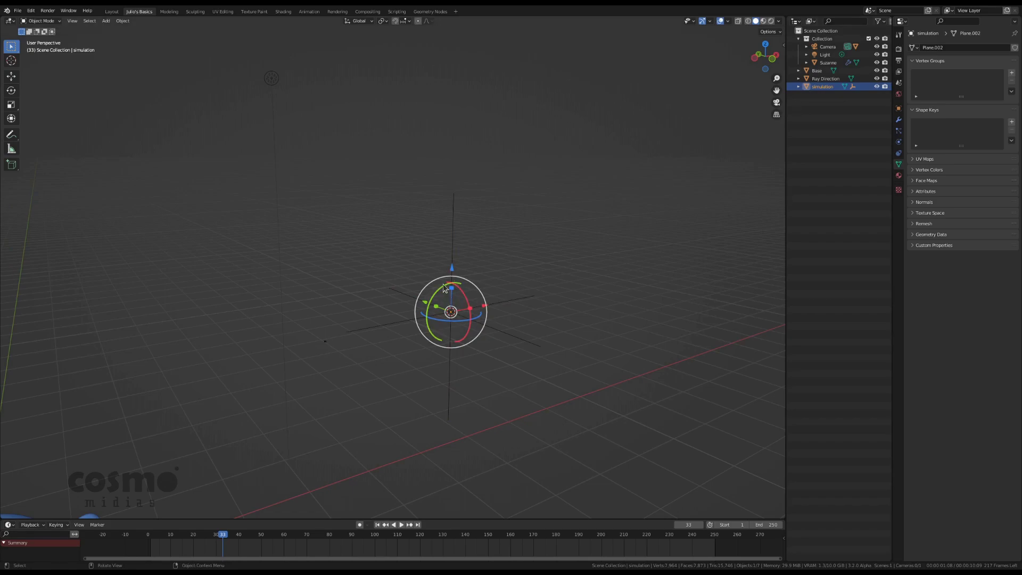
key(g)
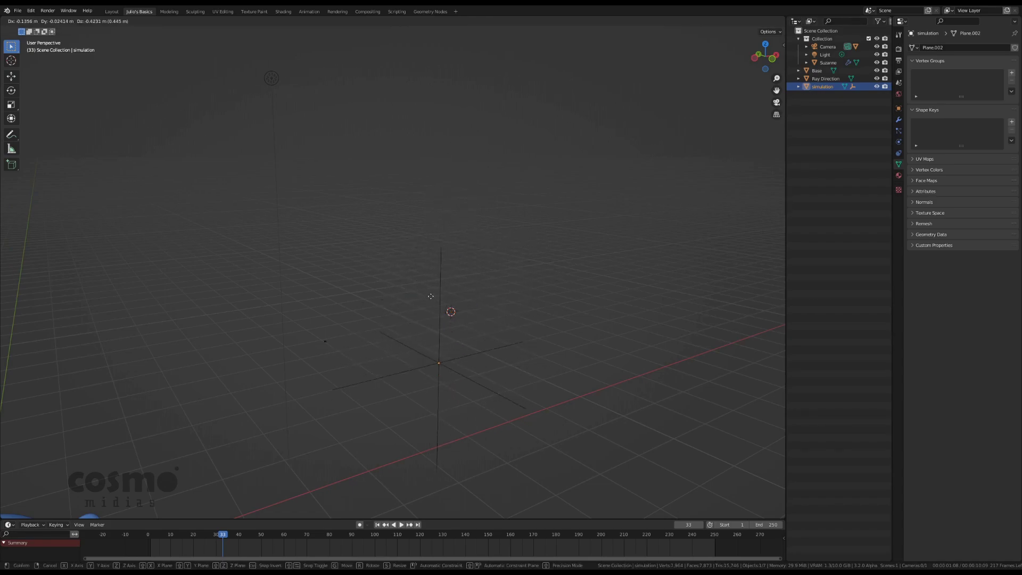
right_click(430, 296)
key(alt+a)
click(459, 260)
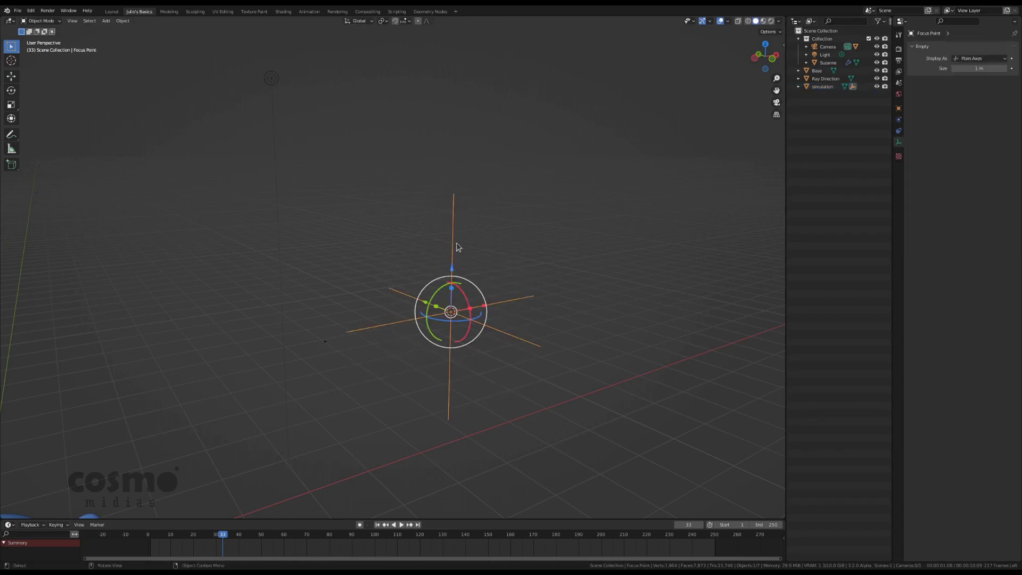
key(g)
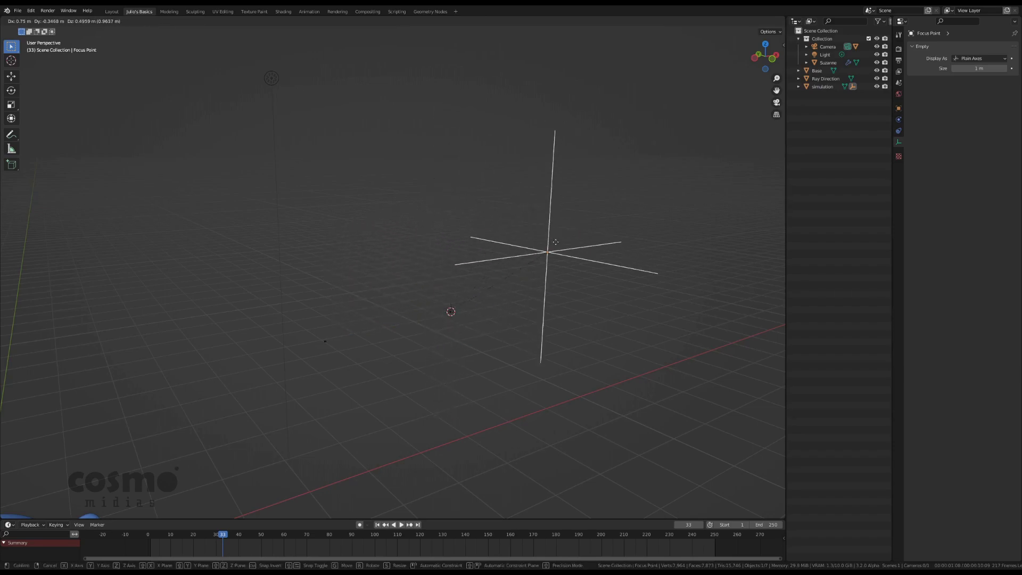
right_click(475, 363)
scroll(417, 223, down, 7)
shift+middle_drag(556, 269, 603, 234)
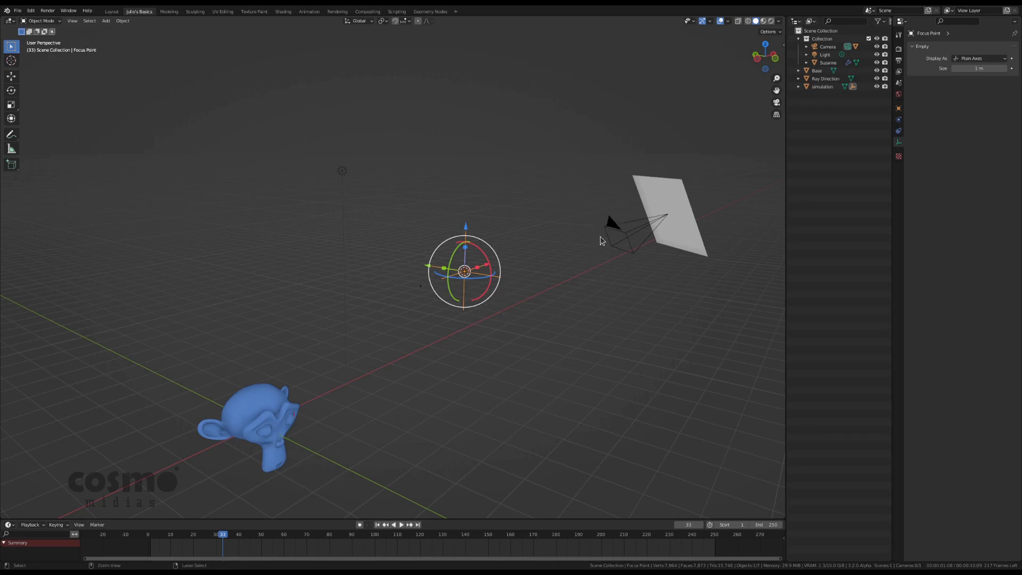
middle_drag(584, 268, 254, 269)
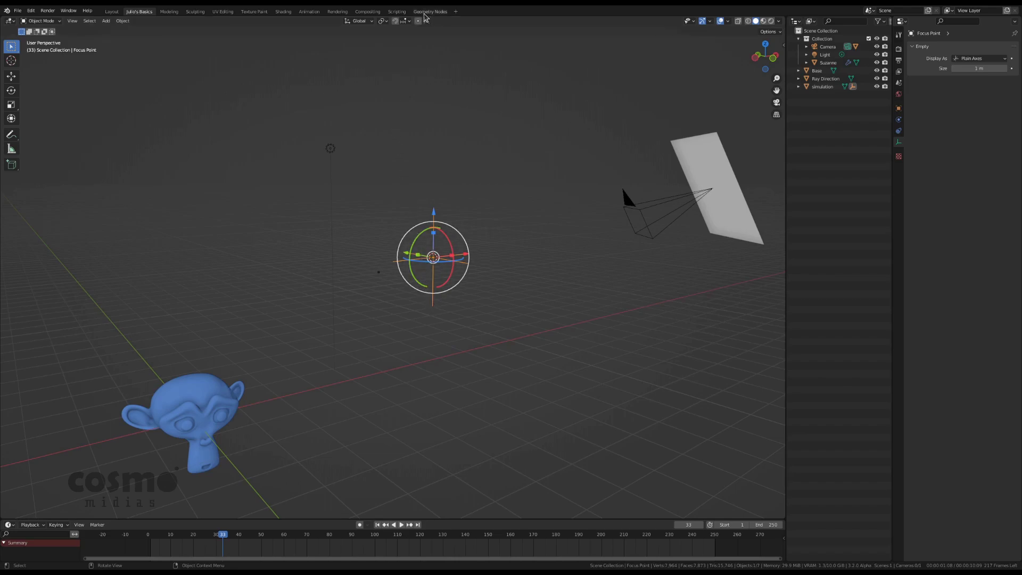
Switch to the Geometry Nodes workspace and add a cone mesh to the scene.
click(429, 12)
middle_drag(498, 117, 479, 200)
scroll(467, 182, up, 1)
click(452, 195)
key(shift+a)
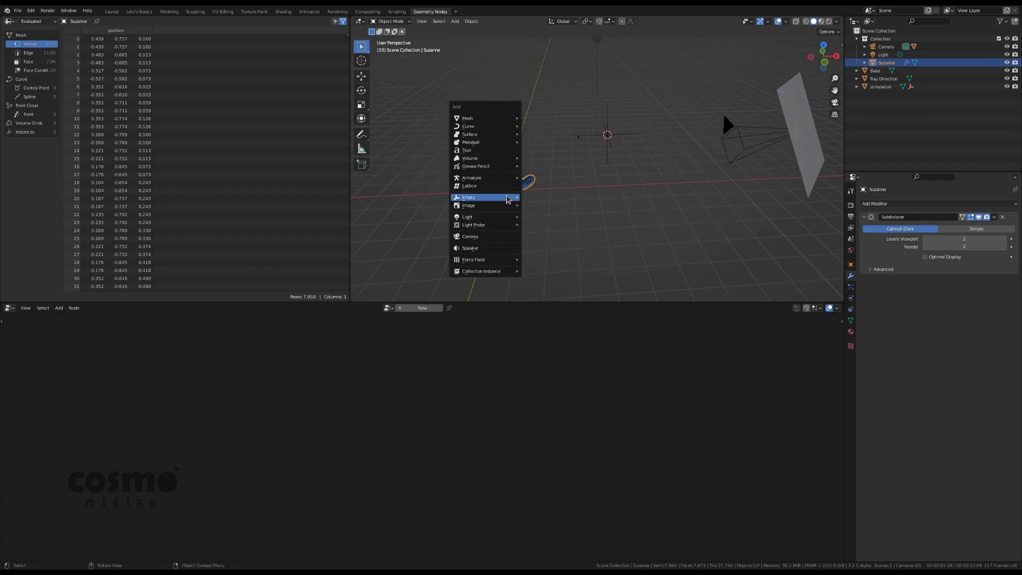
mouse_move(504, 201)
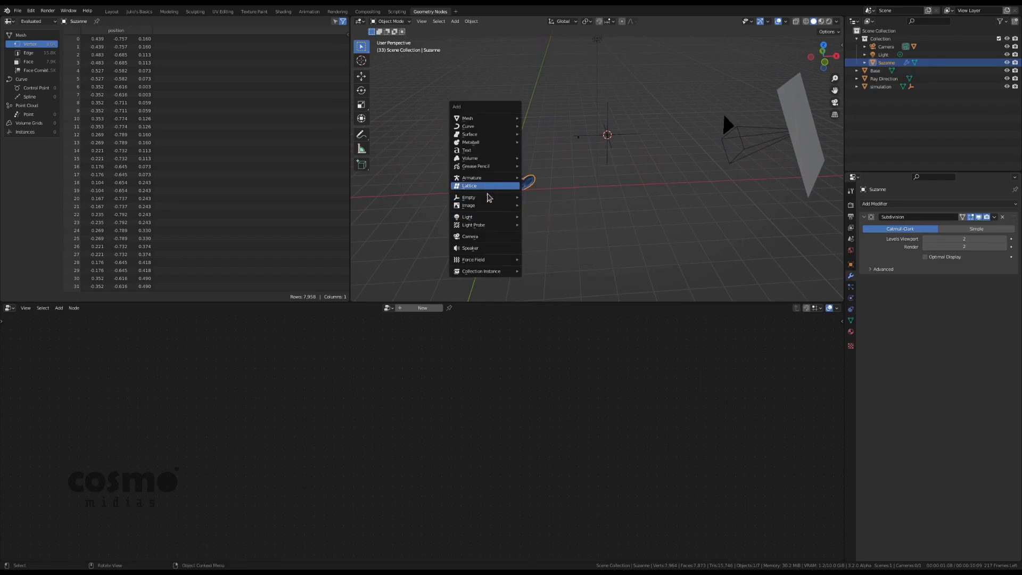
mouse_move(486, 172)
mouse_move(484, 127)
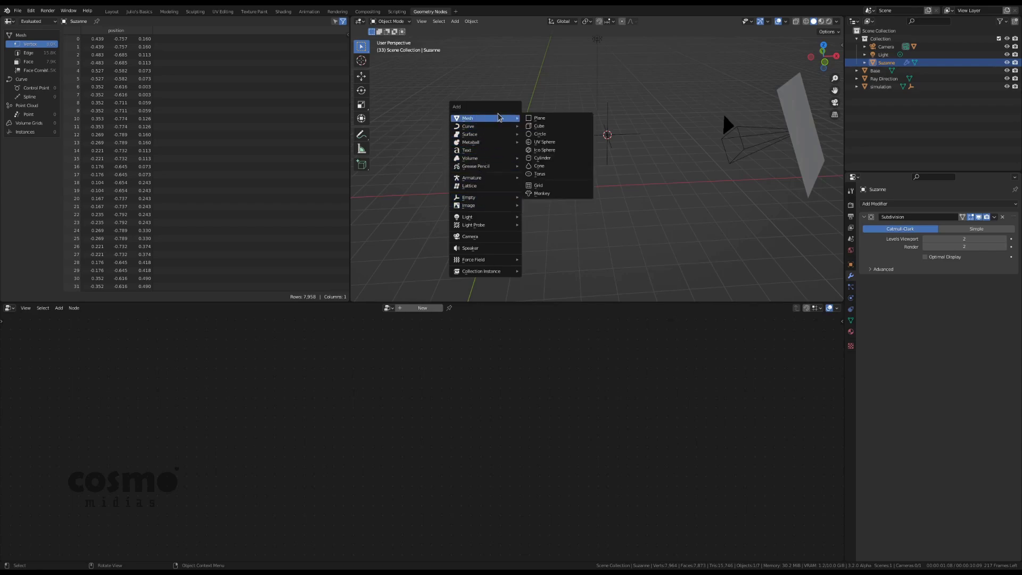
click(542, 168)
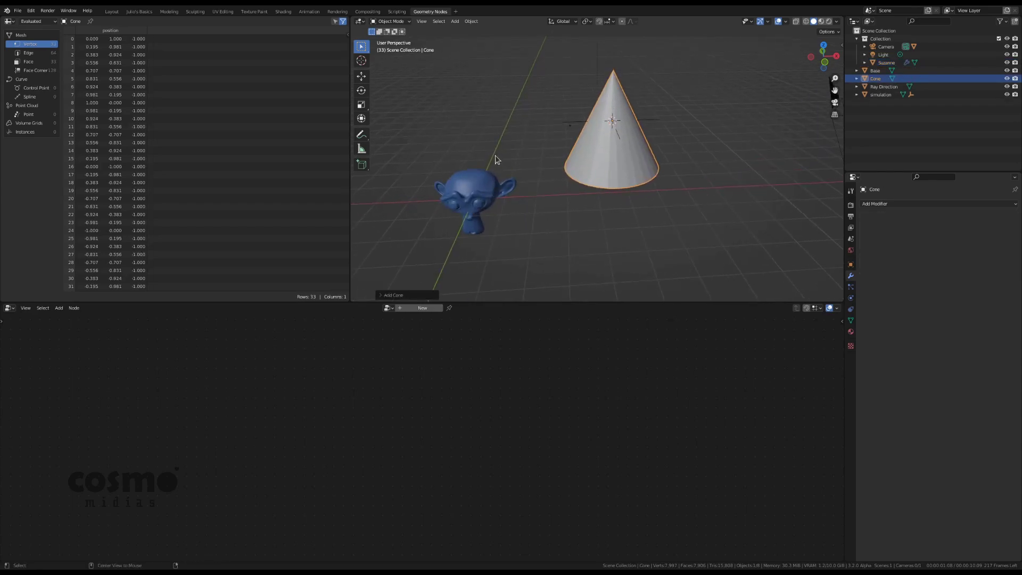
Clear the cone's location and raise it along Z so it sits on Suzanne's head like a hat.
key(alt+g)
scroll(455, 165, up, 1)
middle_drag(453, 165, 461, 139)
key(g)
key(z)
click(451, 135)
Select Suzanne together with the cone and move both into a new collection named Model.
shift+click(468, 193)
key(ctrl+p)
click(470, 194)
key(m)
click(451, 200)
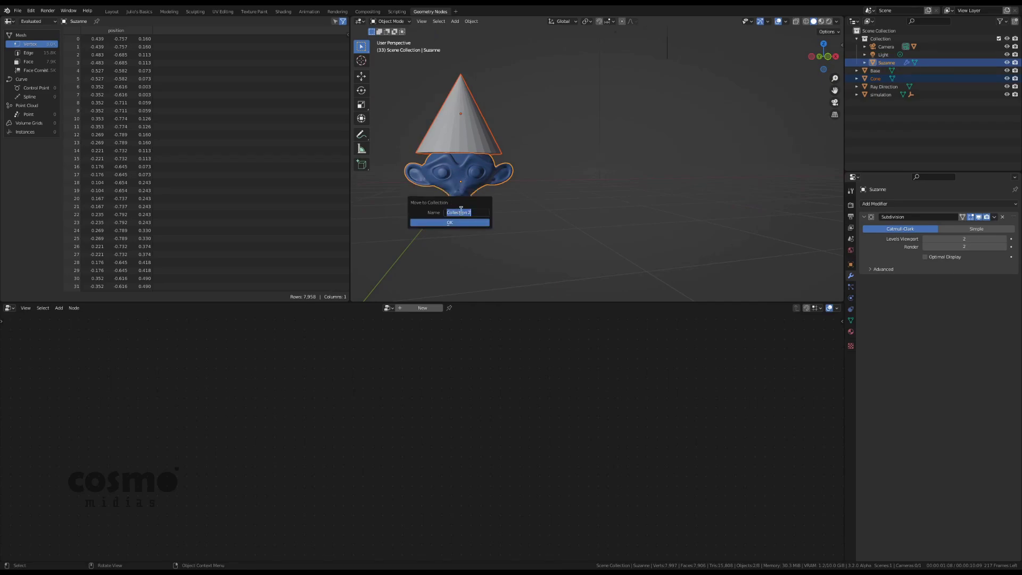
text(Mmo)
key(Return)
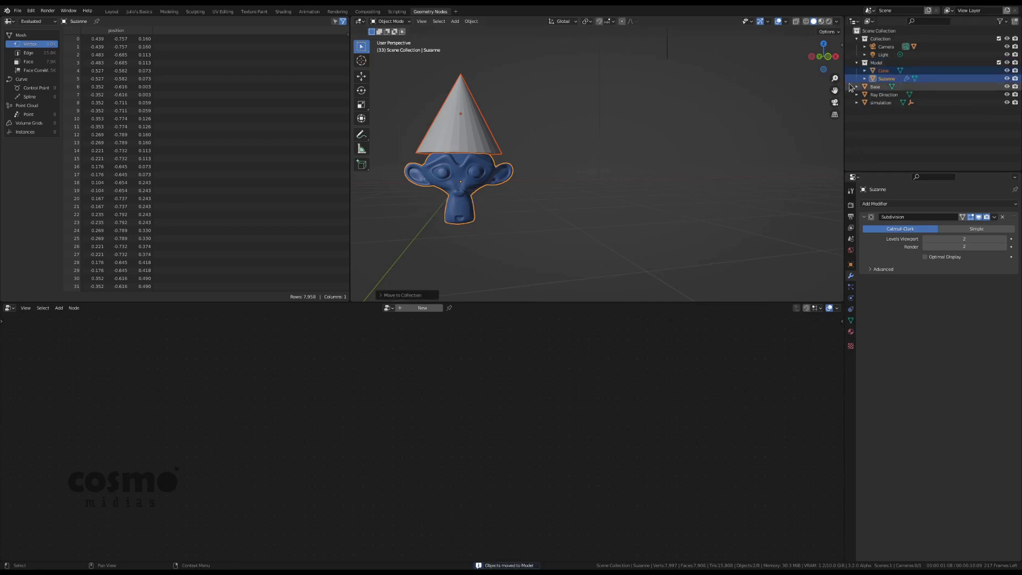
Create a new geometry nodes setup on the simulation object.
scroll(571, 205, down, 4)
middle_drag(571, 205, 584, 176)
click(879, 103)
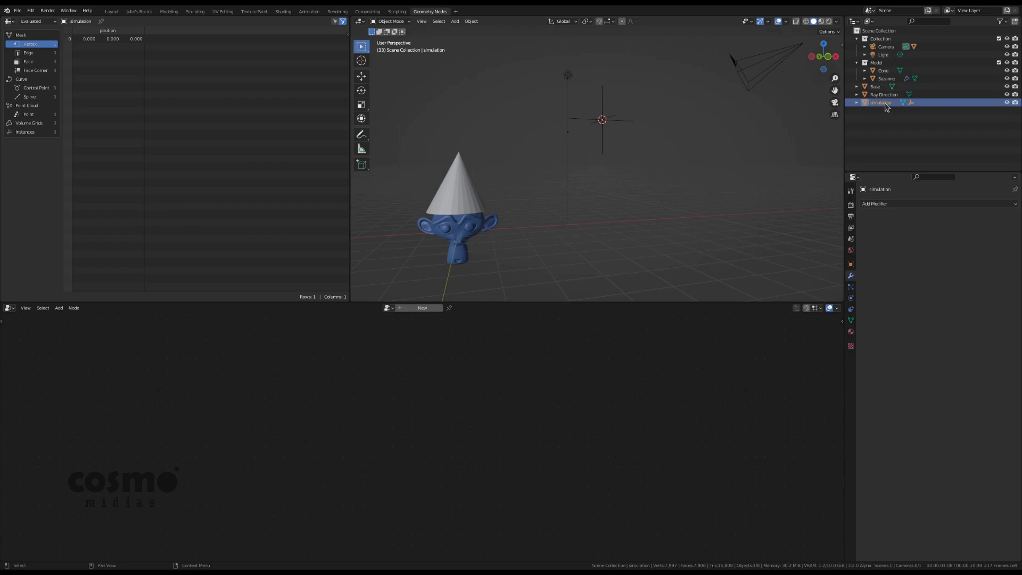
click(408, 312)
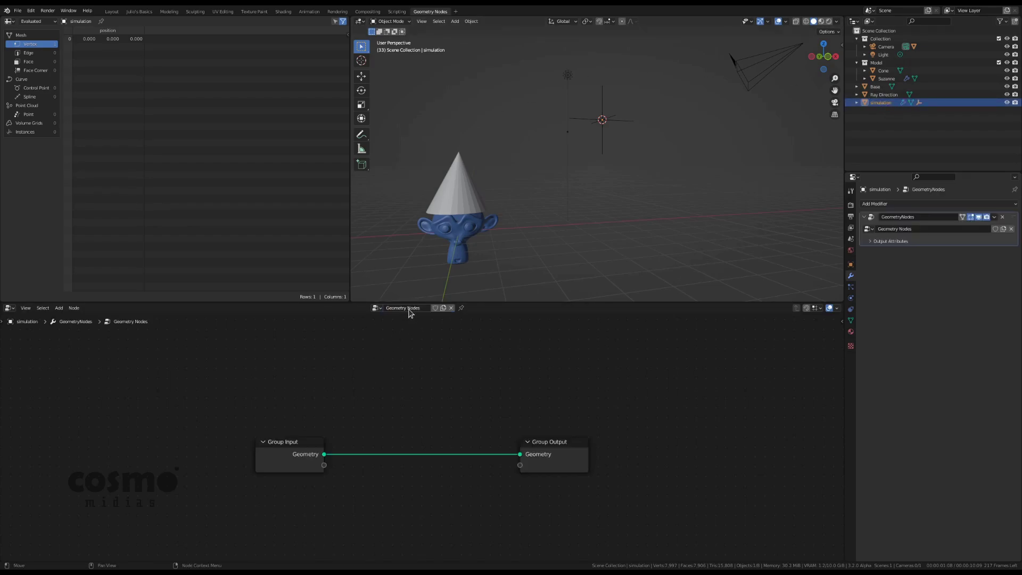
Split the spreadsheet area, make one part a Text Editor, and paste the frame_change_post simulation script into a new text.
drag(2, 17, 187, 22)
click(10, 22)
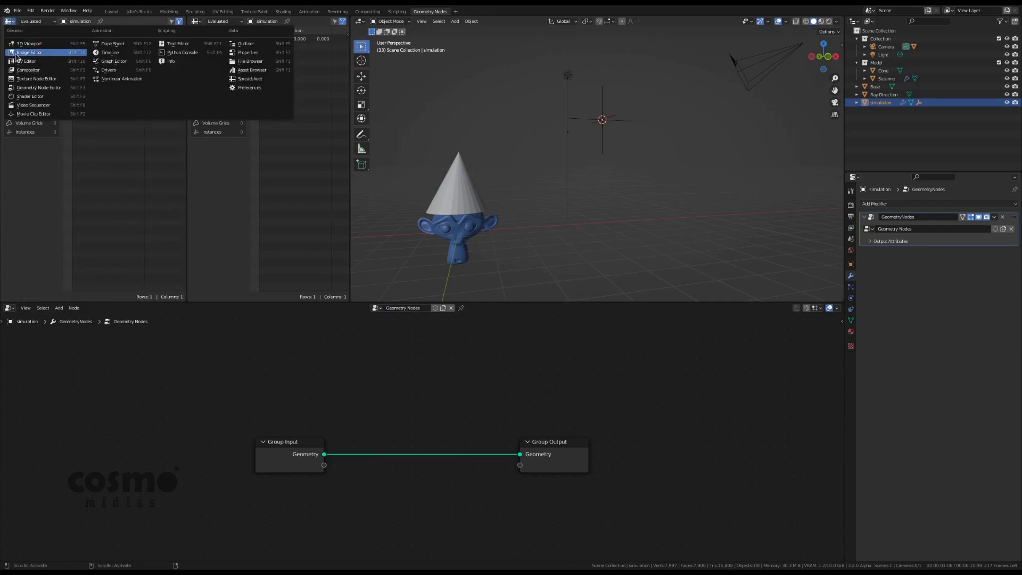
click(167, 41)
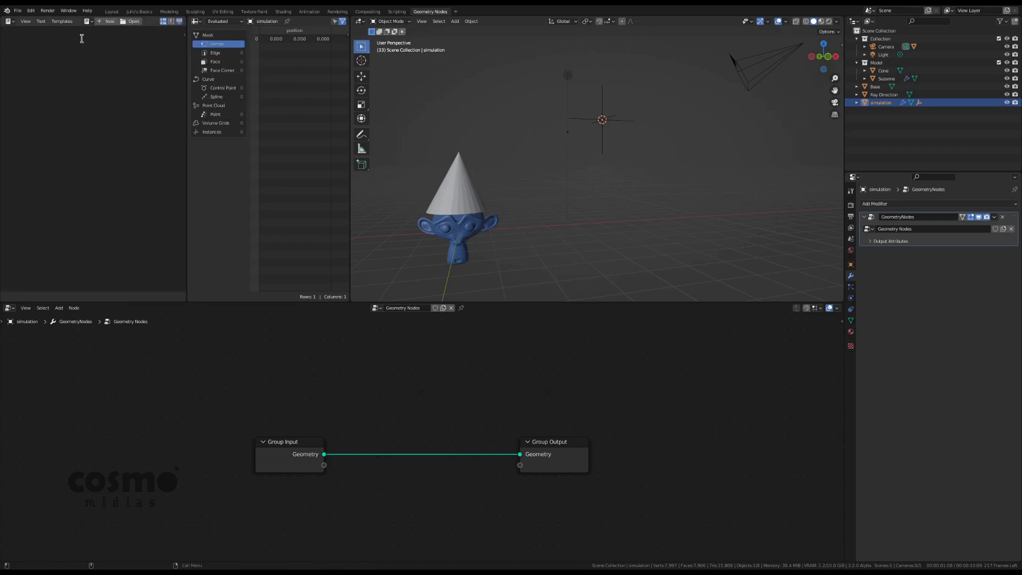
click(108, 22)
text(import bpy from bpy.app.handlers import frame_change_post  context = bpy.context objs = "simulation" base = "base" ob_sim = bpy.data.objects.get(objs) ob_base = bpy.data.objects.get(base)  context.scene.frame_current = 0 depsgraph = context.evaluated_depsgraph_get() ob_sim.data = bpy.data.meshes.new_from_object(ob_base.evaluated_get(depsgraph))  restart = True  if restart:     context.scene.frame_current = 0     depsgraph = context.evaluated_depsgraph_get()     ob_sim.data = bpy.data.meshes.new_from_object(ob_base.evaluated_get(depsgraph))  def step(context, ob):     depsgraph = context.evaluated_depsgraph_get()     old_mesh = ob.data     ob.data = bpy.data.meshes.new_from_object(ob.evaluated_get(depsgraph))     bpy.data.meshes.remove(old_mesh)  def simulation(scene):     context = bpy.context     ob_sim = bpy.data.objects.get(objs)     step(context, ob_sim)  frame_change_post.clear() frame_change_post.append(simulation))
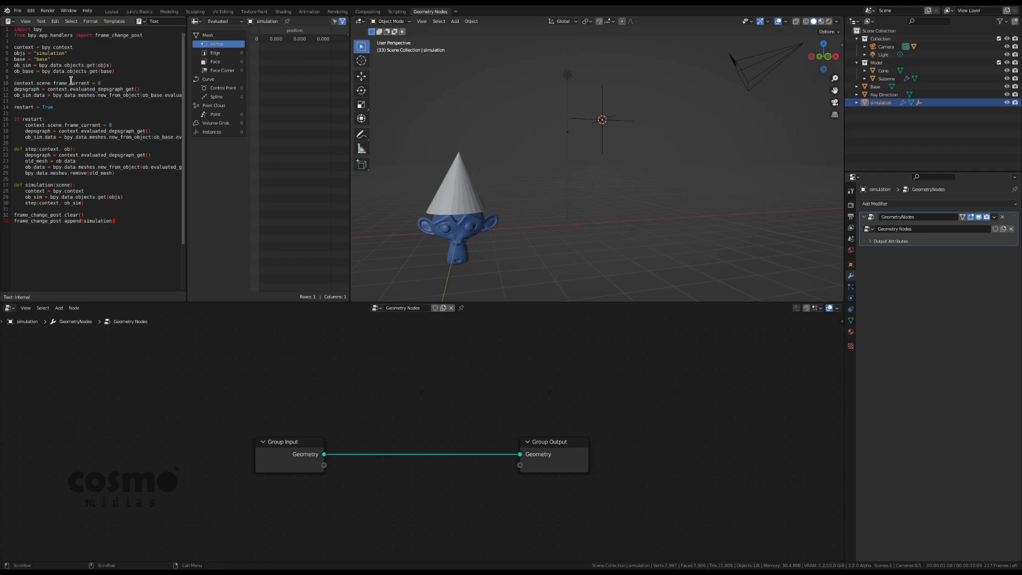
Rename the Base object to base to match the script's object name, and reselect simulation.
drag(35, 53, 60, 54)
click(38, 59)
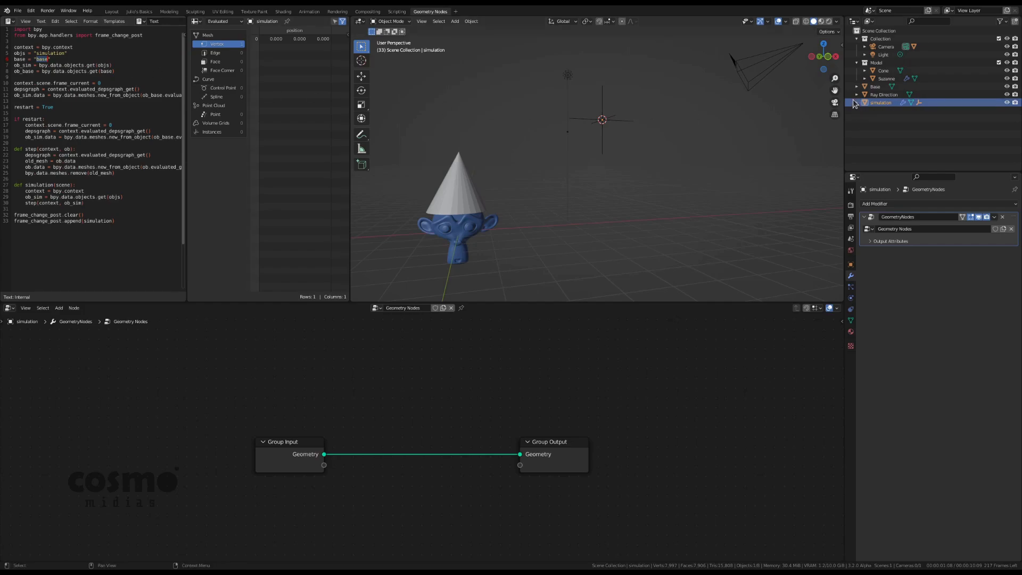
click(874, 87)
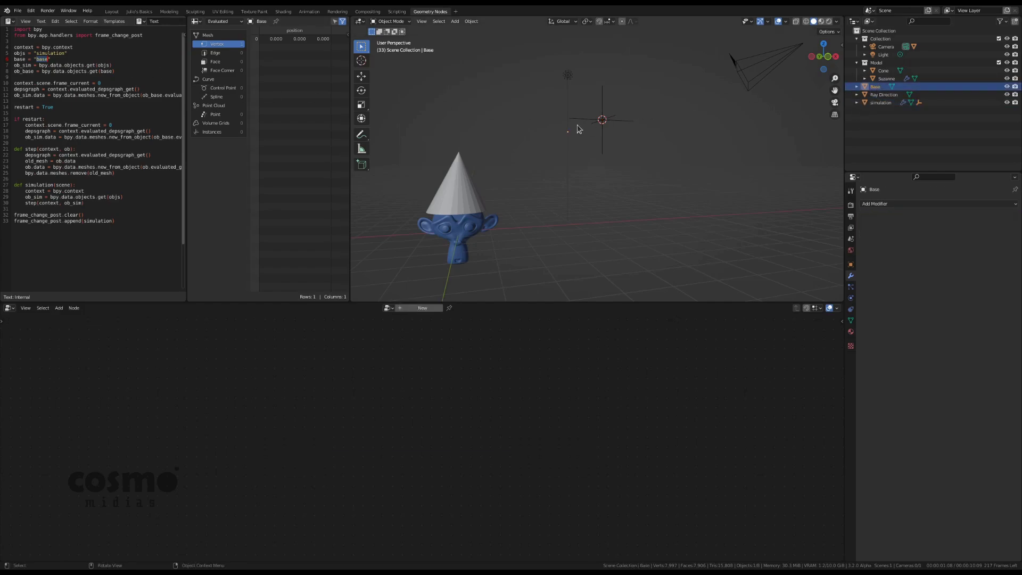
double_click(877, 87)
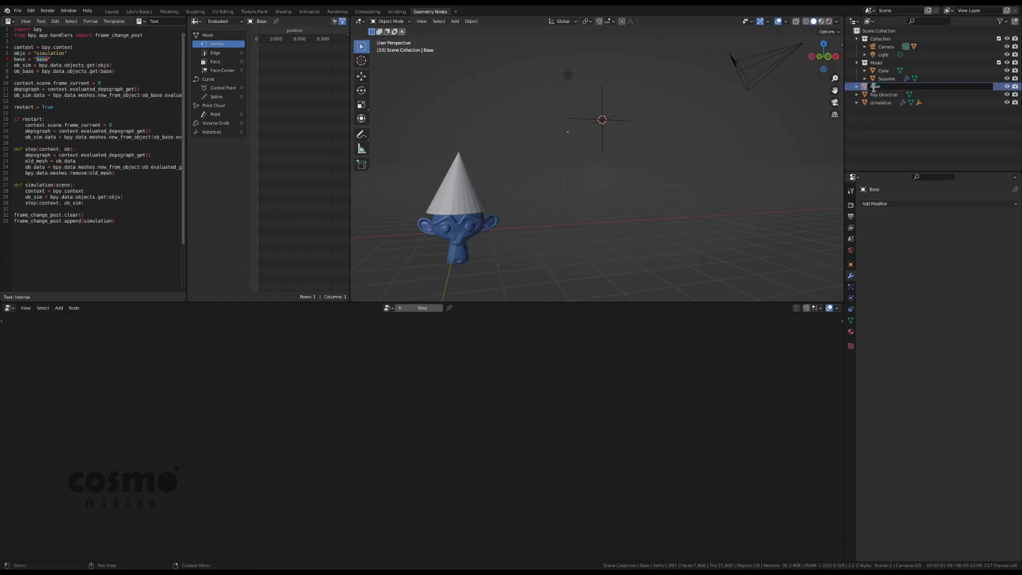
key(Return)
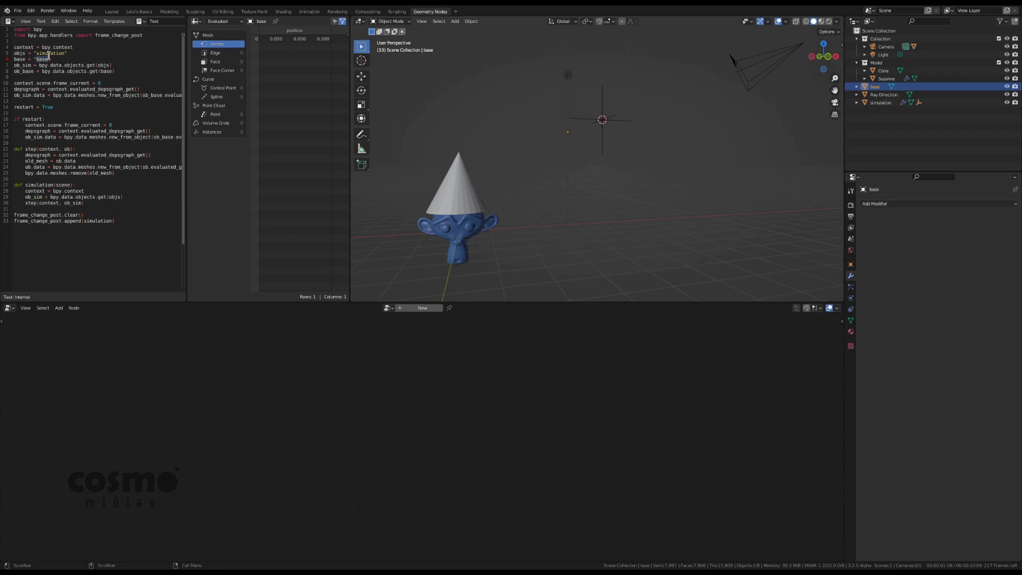
middle_drag(545, 186, 520, 200)
click(881, 102)
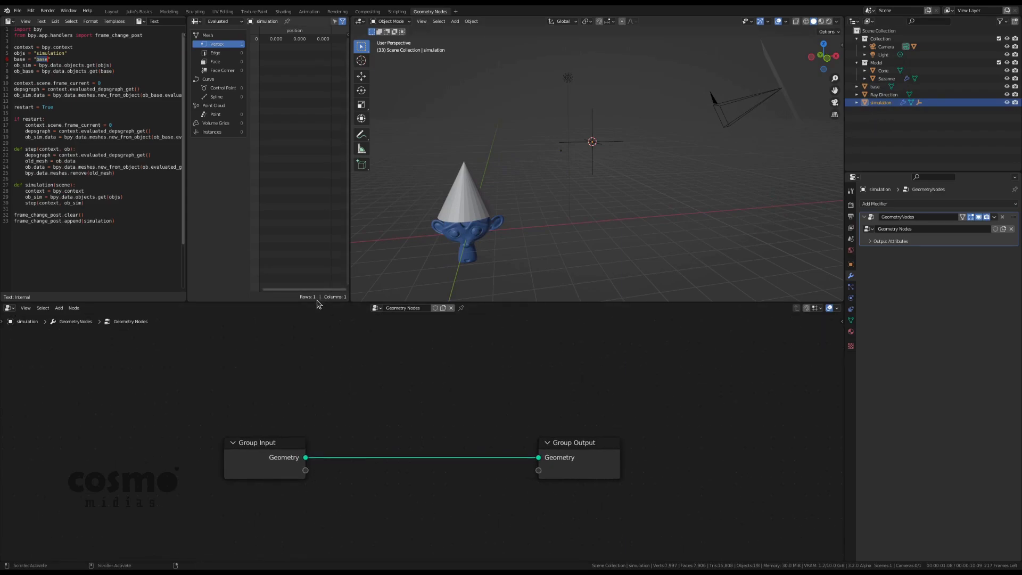
Enlarge the node editor area and add the Model collection as a Collection Info node below Group Input.
drag(320, 302, 340, 211)
middle_drag(426, 137, 411, 140)
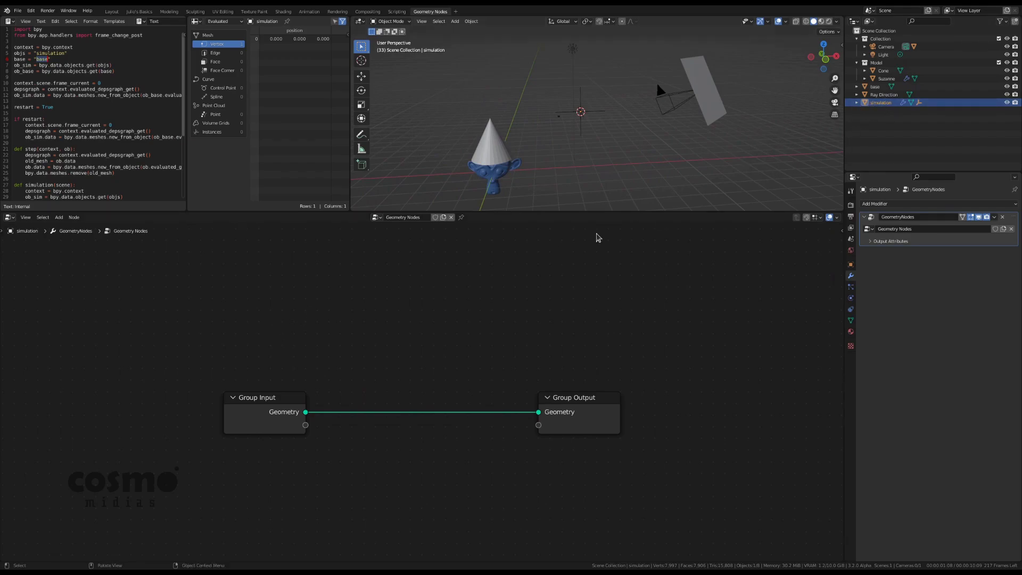
middle_drag(269, 361, 310, 322)
ctrl+middle_drag(310, 322, 233, 314)
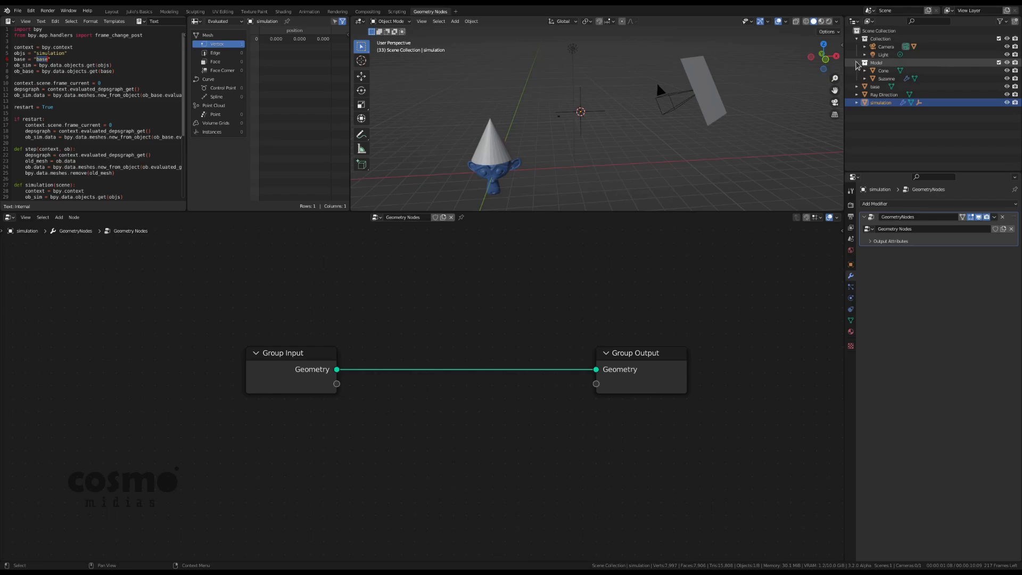
drag(853, 64, 224, 429)
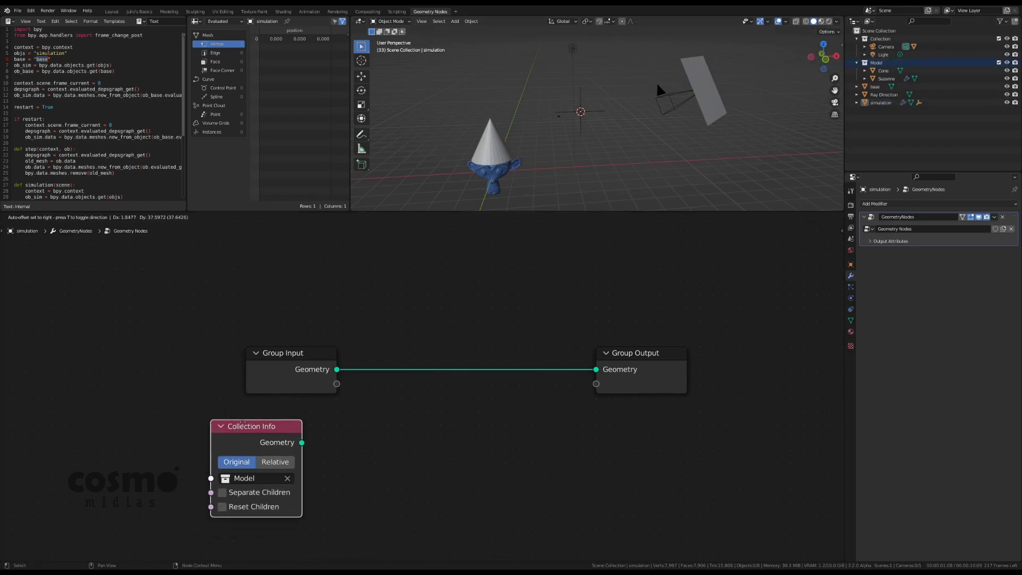
click(244, 416)
middle_drag(258, 427, 255, 411)
Add a Realize Instances node fed by the Collection Info geometry and place both nodes beneath Group Input.
drag(301, 419, 353, 424)
text(res)
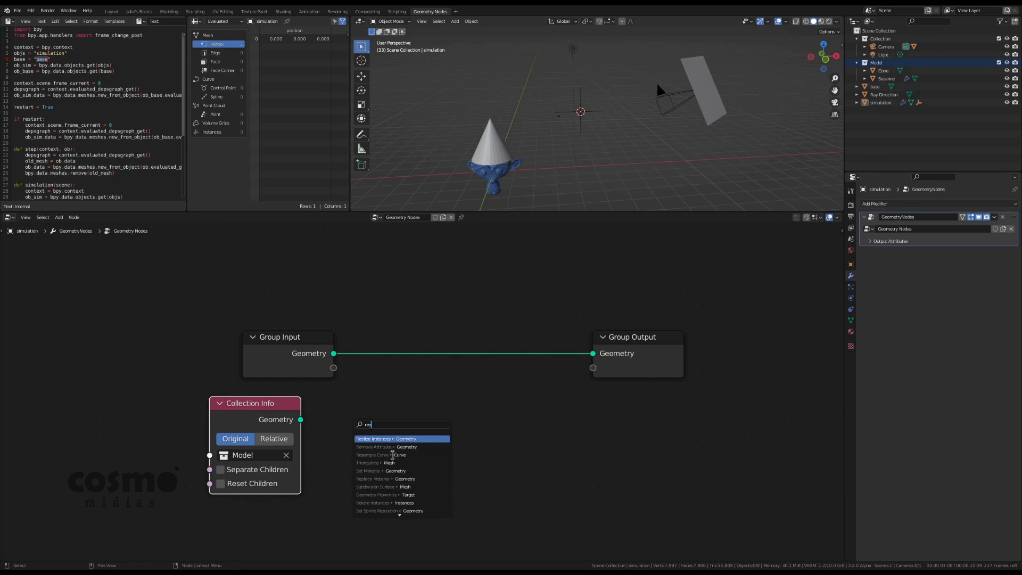
key(Return)
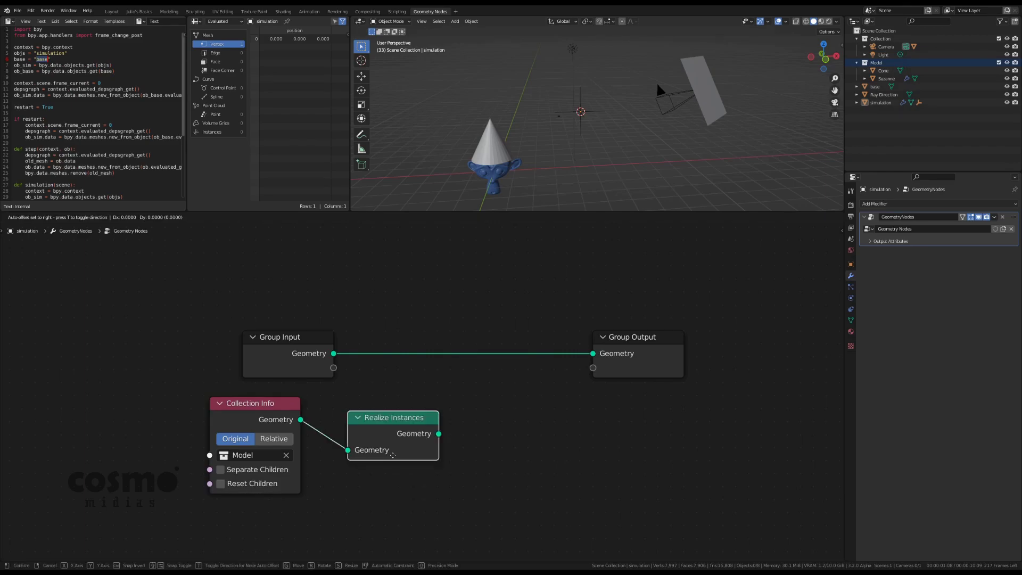
click(365, 442)
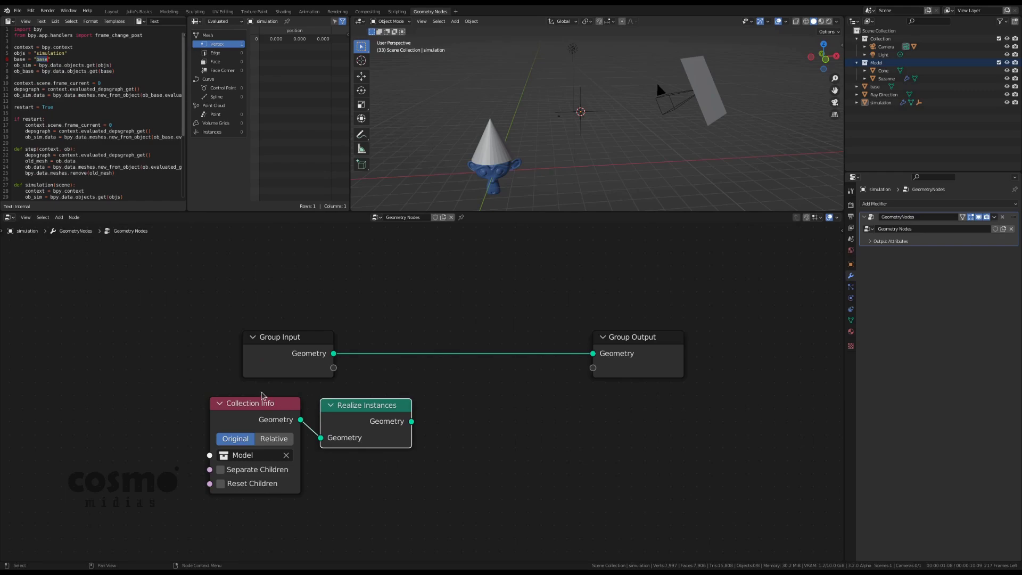
drag(153, 407, 336, 449)
drag(371, 420, 297, 418)
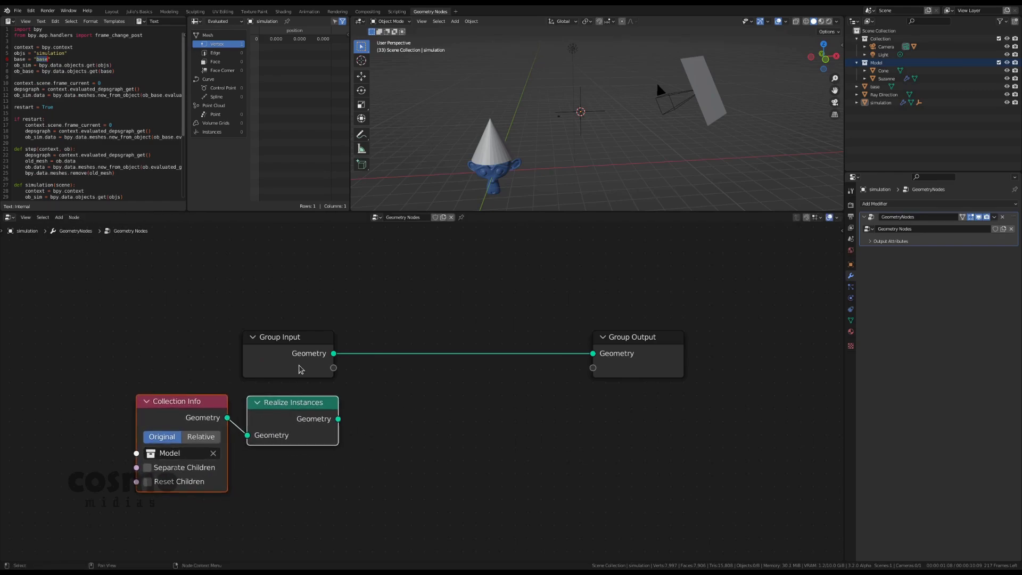
Bring the Camera into the node tree as an Object Info node below Realize Instances.
ctrl+middle_drag(488, 180, 496, 140)
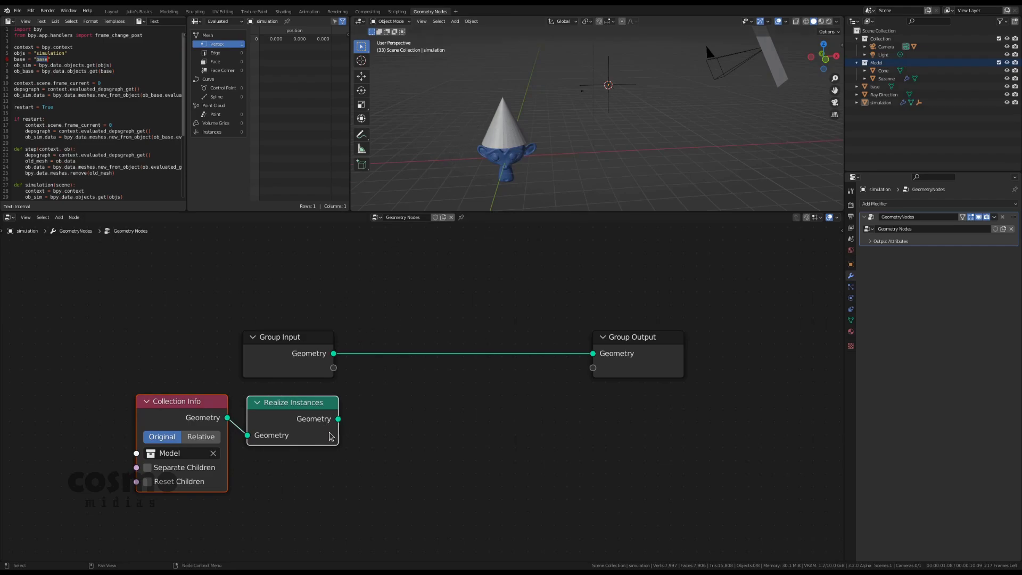
click(342, 409)
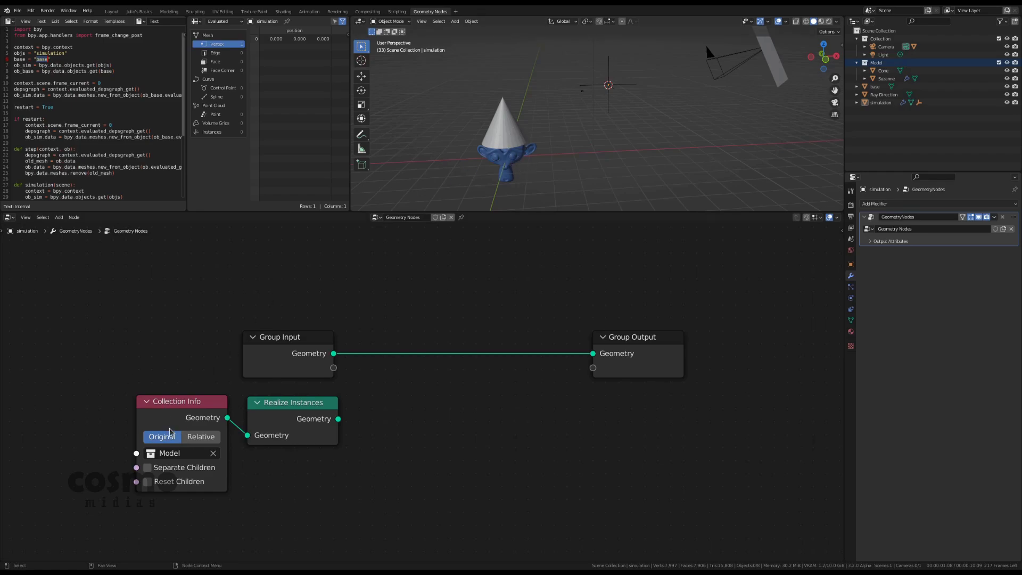
scroll(265, 423, down, 2)
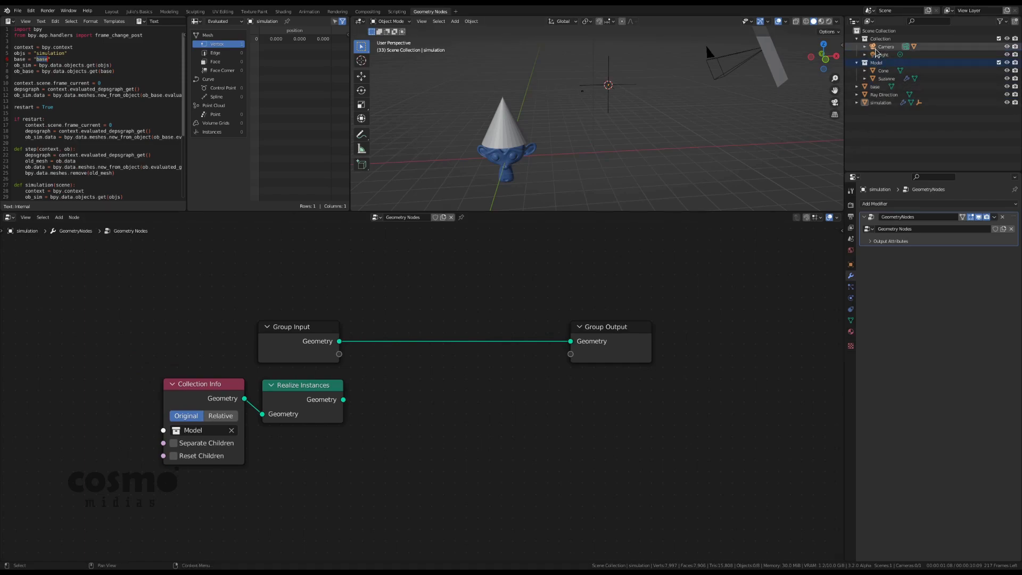
drag(874, 51, 396, 463)
drag(404, 413, 301, 405)
Add a Raycast node between Group Input and Group Output, below their connection.
key(shift+a)
click(373, 277)
text(ray)
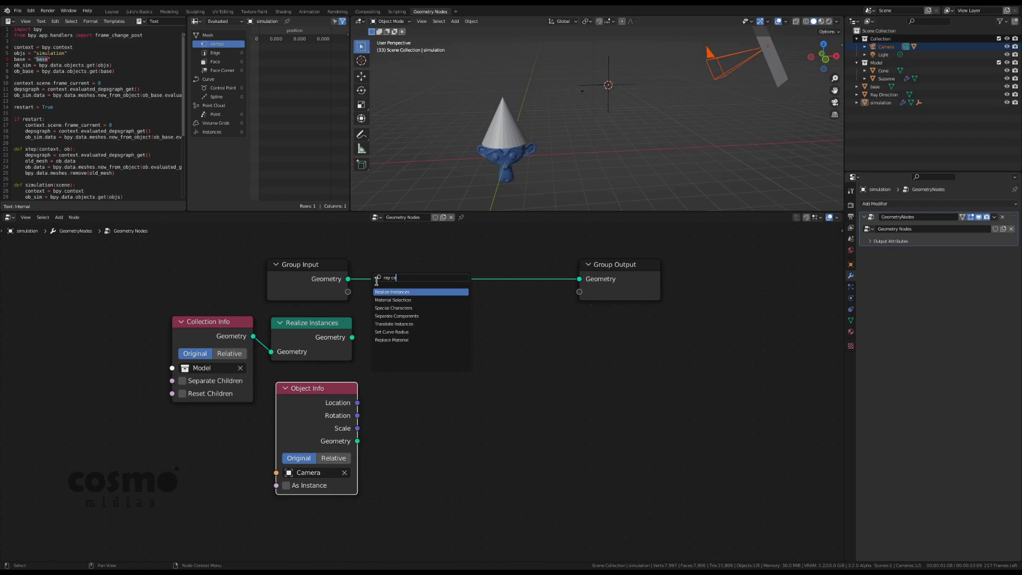
key(Return)
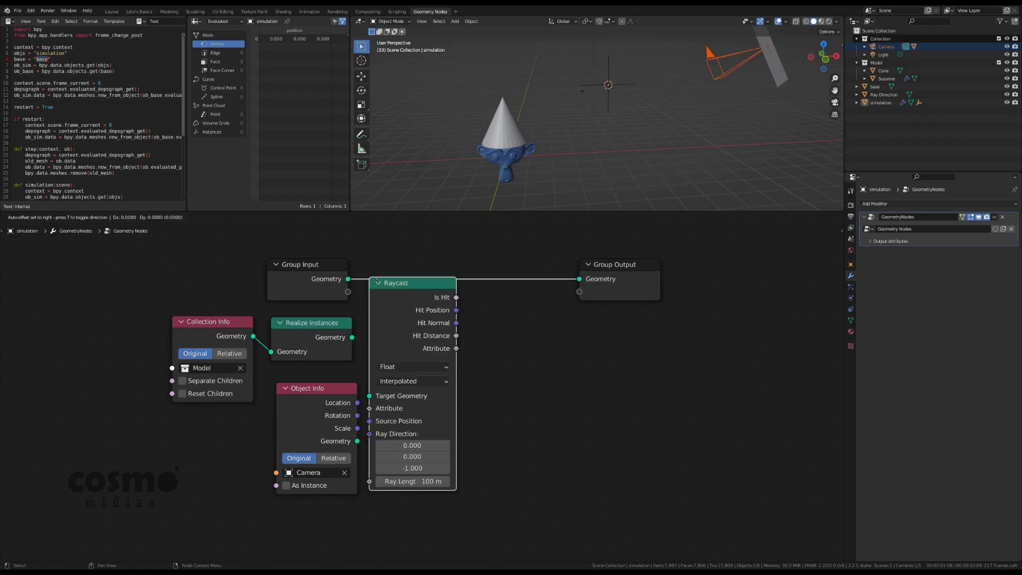
click(386, 295)
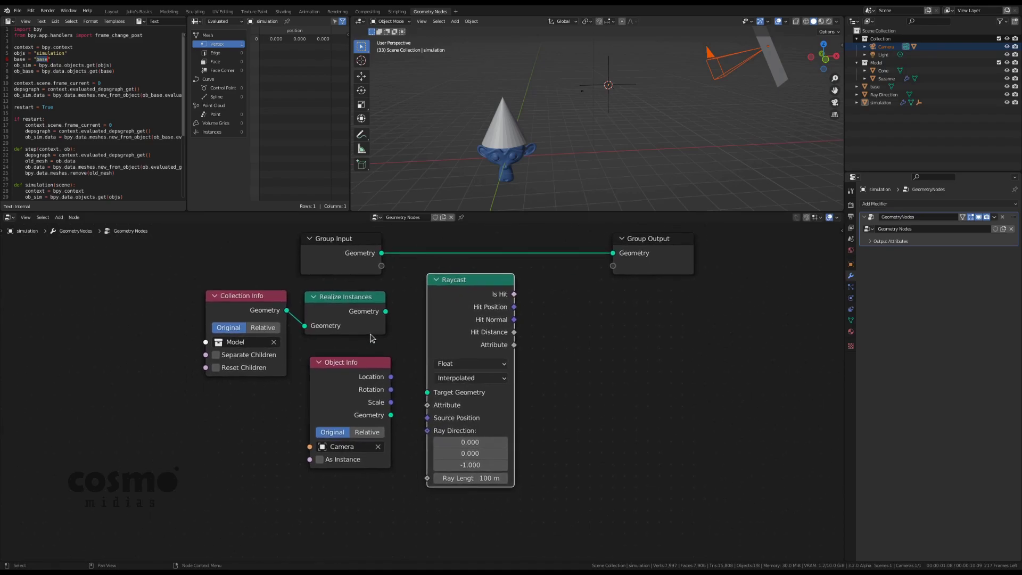
Move the Camera Object Info node directly below the Collection Info node.
middle_drag(370, 334, 371, 365)
ctrl+middle_drag(385, 372, 342, 371)
drag(369, 409, 272, 430)
ctrl+middle_drag(307, 400, 356, 372)
middle_drag(356, 372, 301, 349)
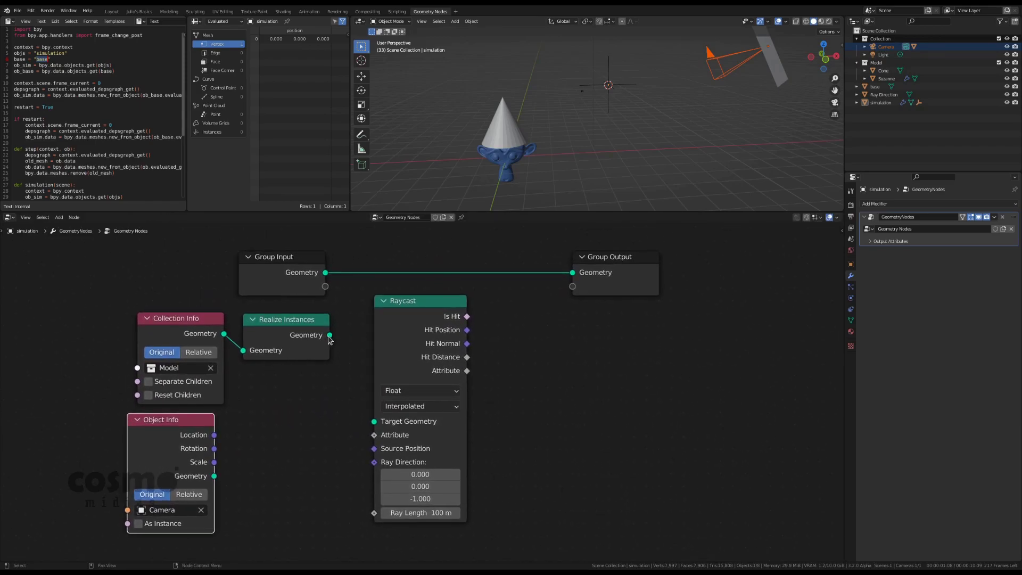
Connect the Realize Instances geometry to Raycast's Target Geometry and the Camera's Location to its Source Position.
drag(330, 338, 375, 422)
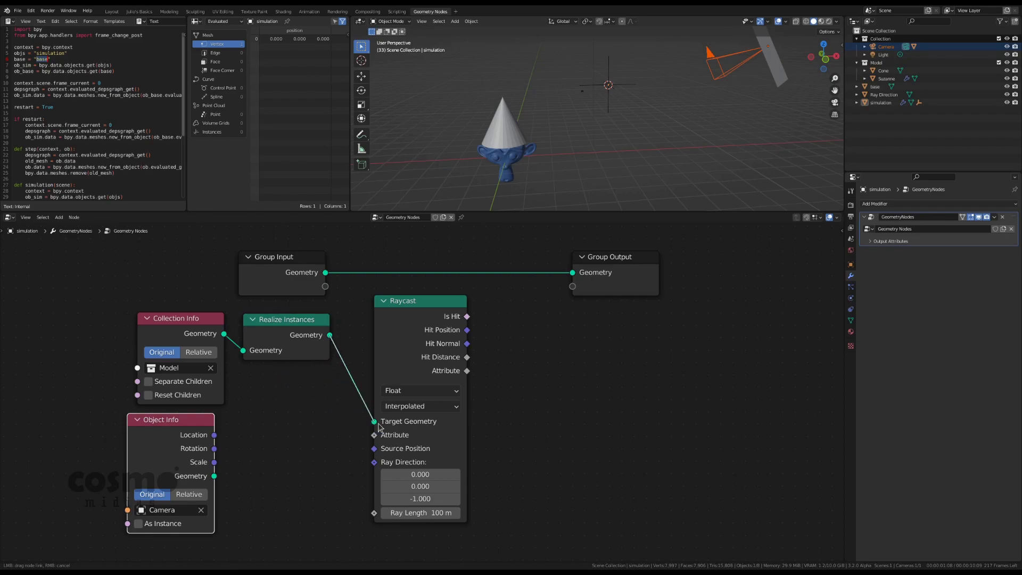
drag(382, 427, 382, 425)
middle_drag(342, 373, 336, 355)
mouse_move(230, 415)
middle_down()
mouse_move(245, 370)
mouse_move(237, 402)
middle_up()
drag(223, 404, 383, 417)
scroll(423, 429, down, 1)
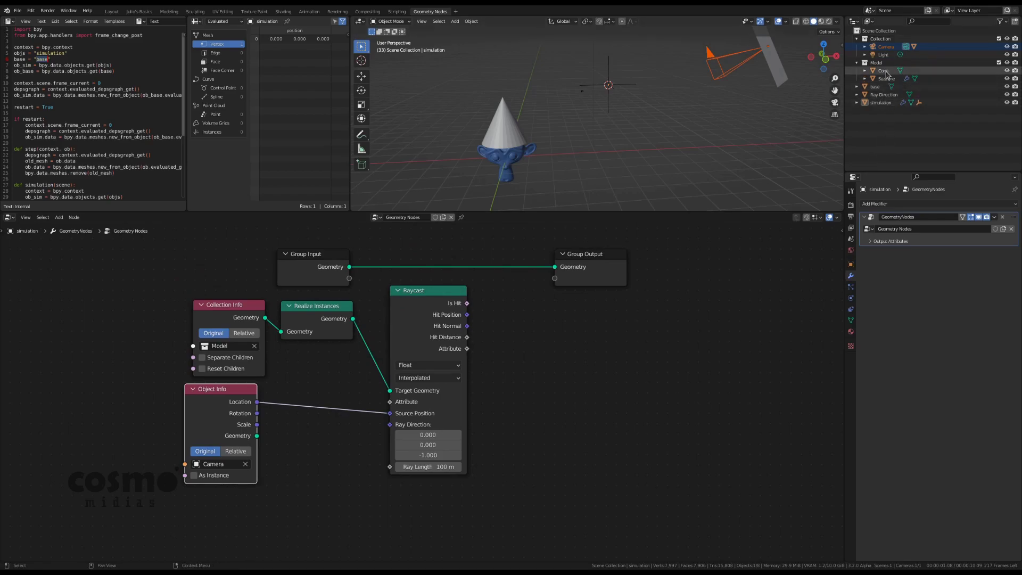
Pin the simulation object's Geometry Nodes tree so it stays open when other objects are selected.
click(790, 79)
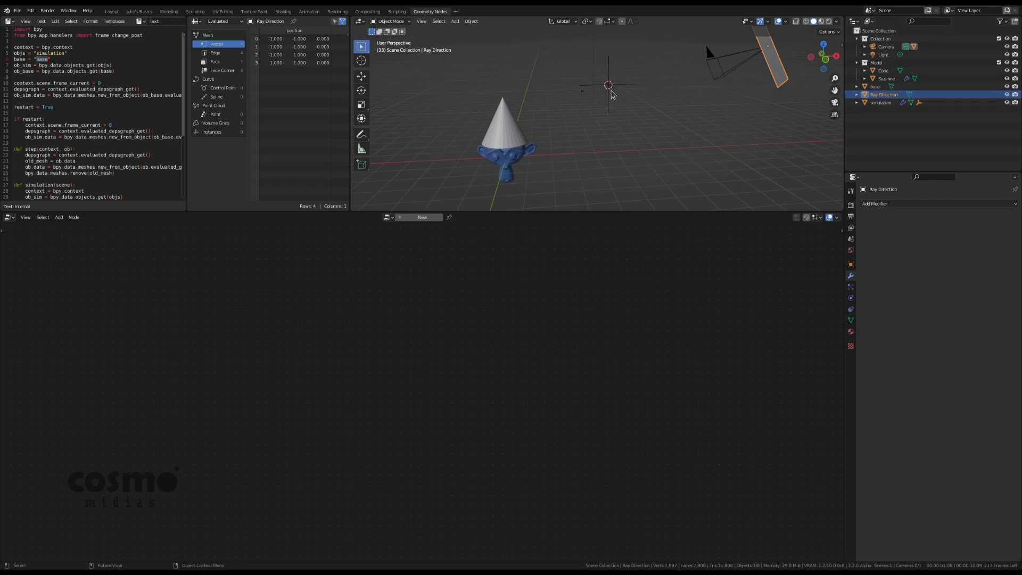
click(610, 89)
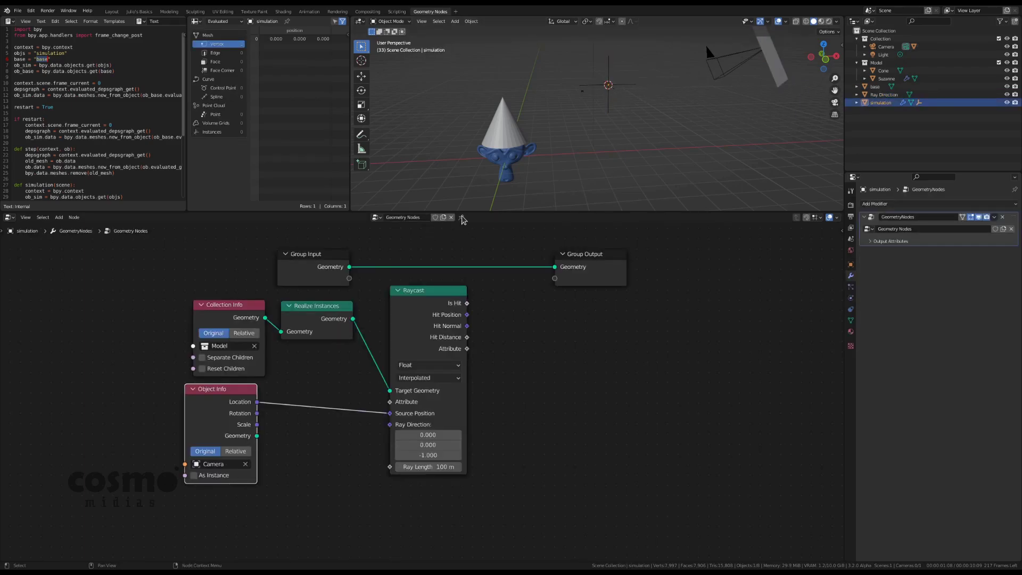
click(461, 217)
mouse_move(447, 300)
middle_down()
mouse_move(419, 324)
mouse_move(446, 299)
mouse_move(438, 303)
middle_up()
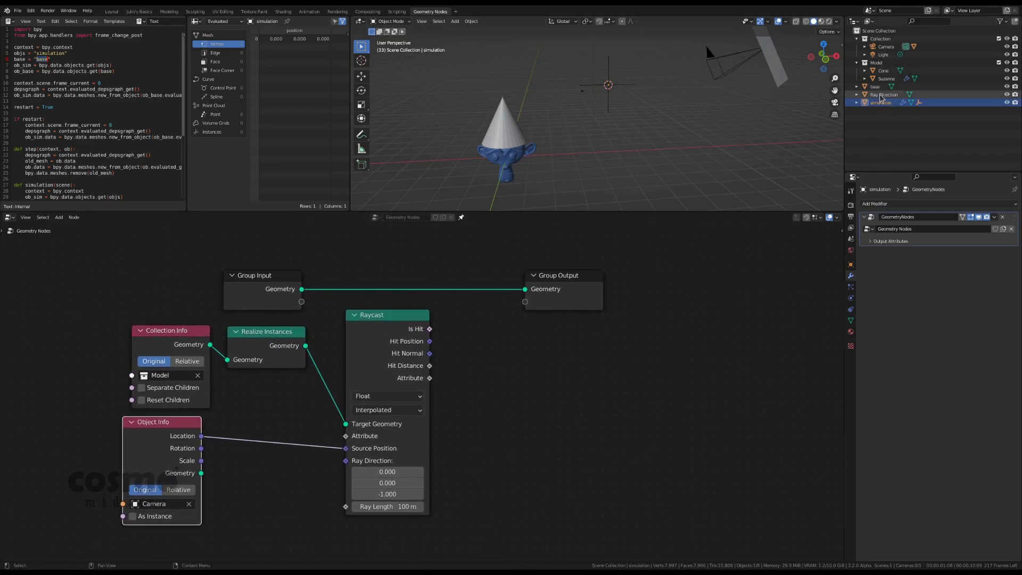
Bring the Ray Direction plane into the node tree as an Object Info node below the Camera's node.
drag(883, 94, 551, 414)
middle_drag(577, 438, 583, 388)
drag(583, 387, 246, 454)
middle_drag(252, 419, 261, 344)
drag(238, 394, 174, 435)
middle_drag(232, 389, 274, 394)
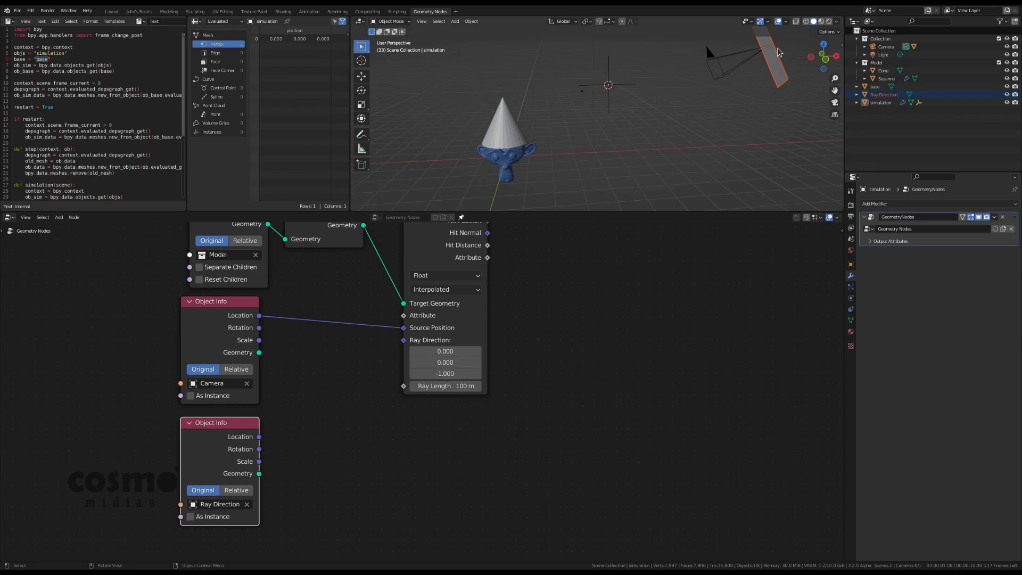
Examine the Ray Direction plane's face normal in Edit Mode by enabling the normals overlay and enlarging its size.
middle_drag(284, 434, 313, 388)
middle_drag(735, 134, 721, 135)
click(769, 104)
key(Tab)
key(Tab)
key(Tab)
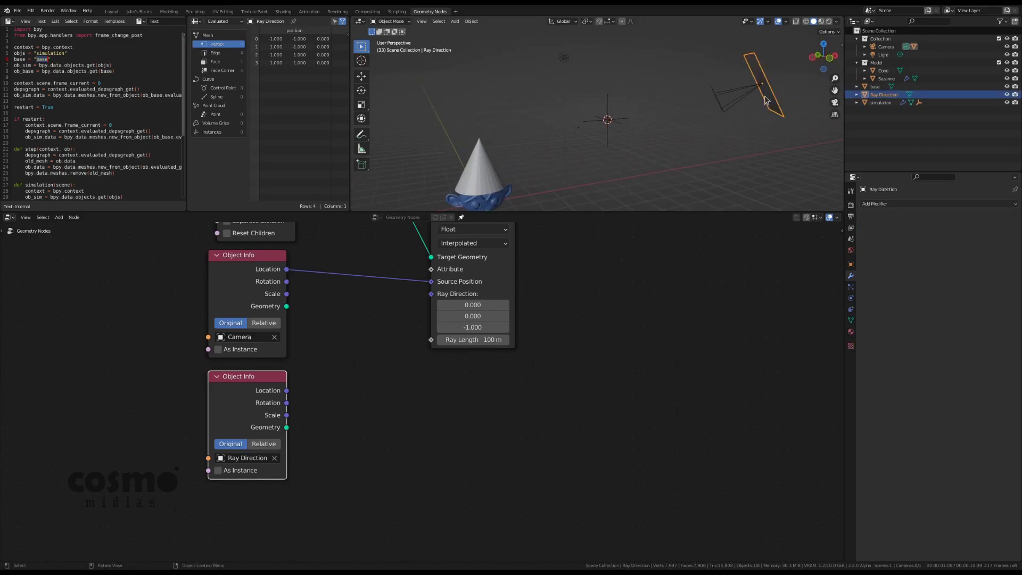
click(785, 22)
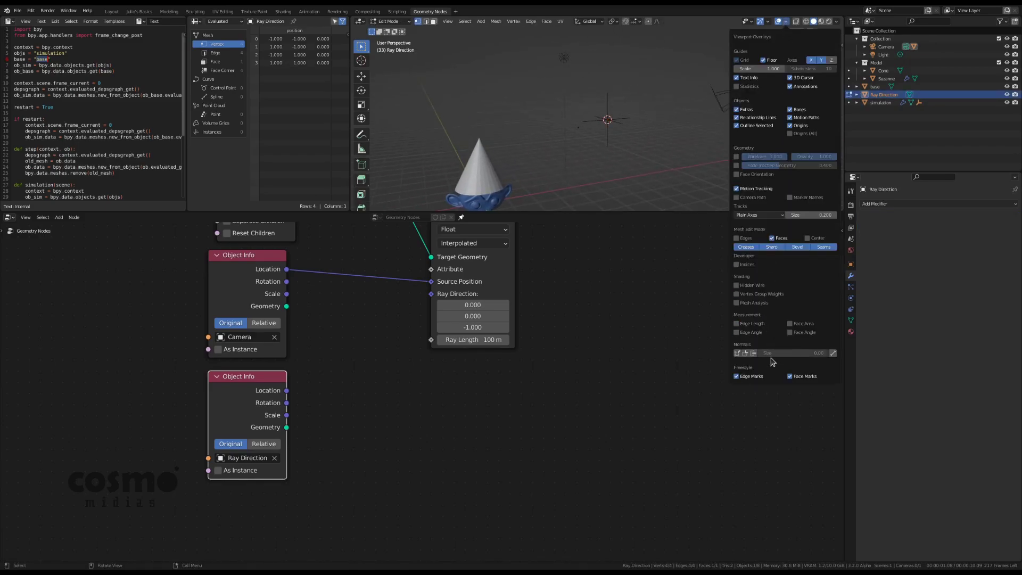
click(753, 354)
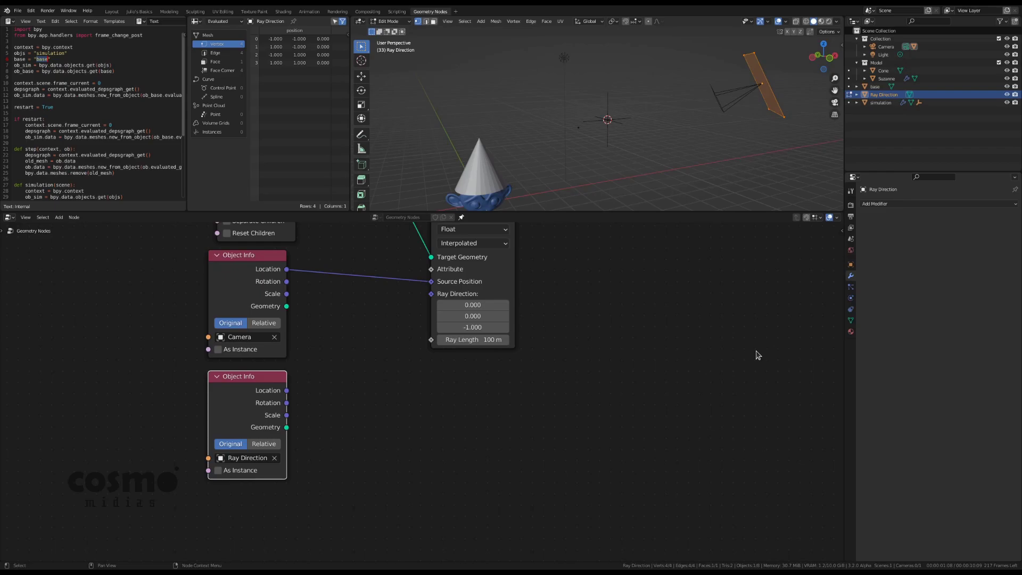
click(795, 22)
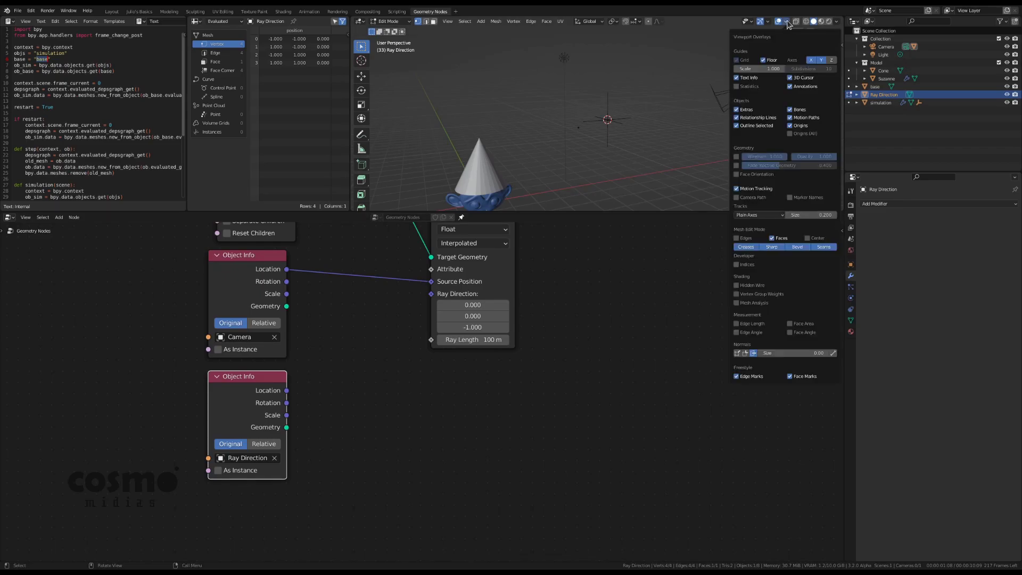
click(788, 357)
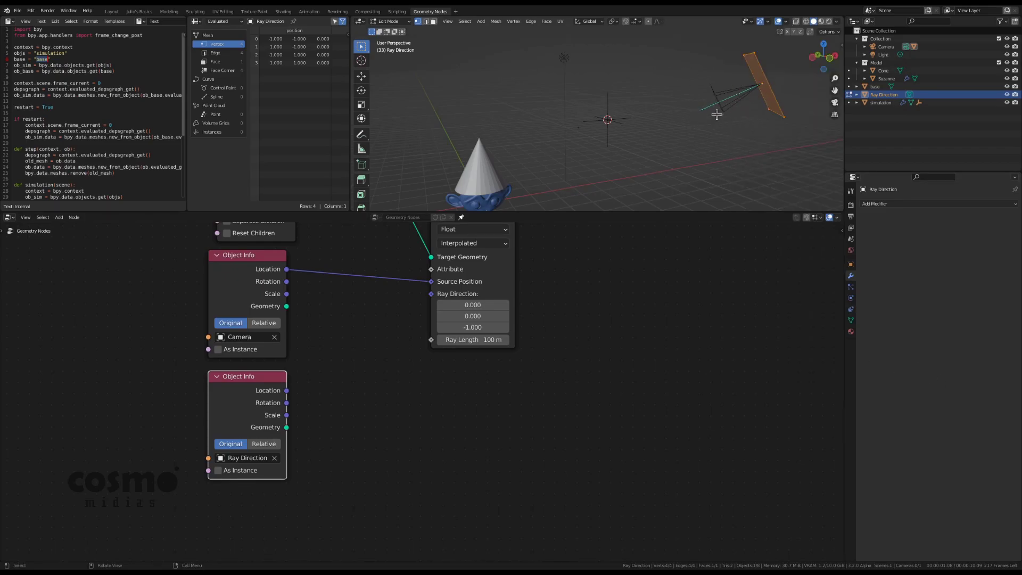
key(Tab)
Add a Transfer Attribute node with the Ray Direction object's geometry connected to its Source.
middle_drag(380, 358, 373, 398)
drag(423, 338, 393, 385)
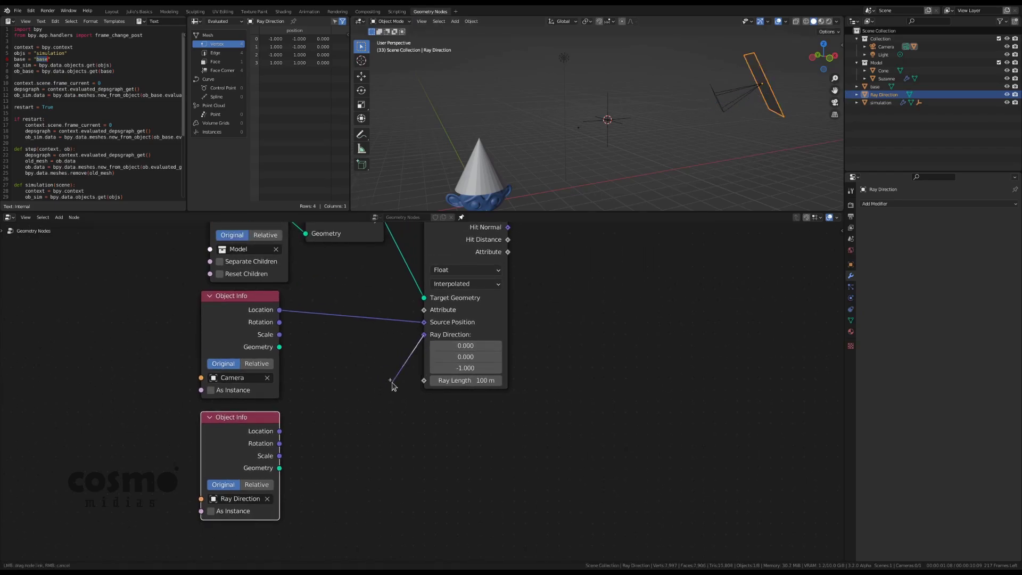
right_click(393, 384)
drag(279, 467, 370, 456)
text(tran)
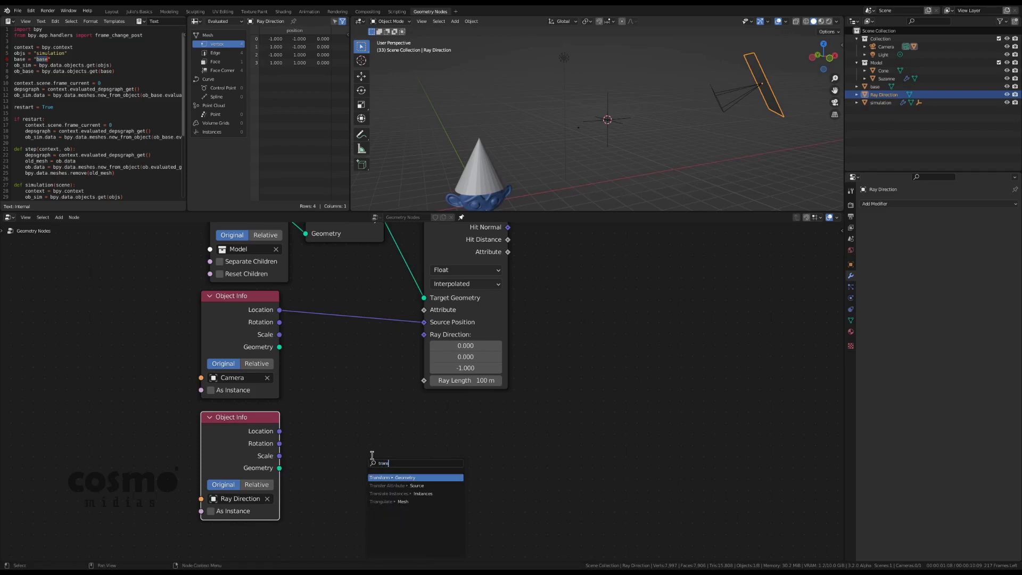
text(s)
key(Down)
key(Return)
drag(391, 470, 333, 421)
Set the Transfer Attribute node to the Vector data type, Index mapping and Point domain.
middle_drag(345, 408, 357, 348)
click(349, 403)
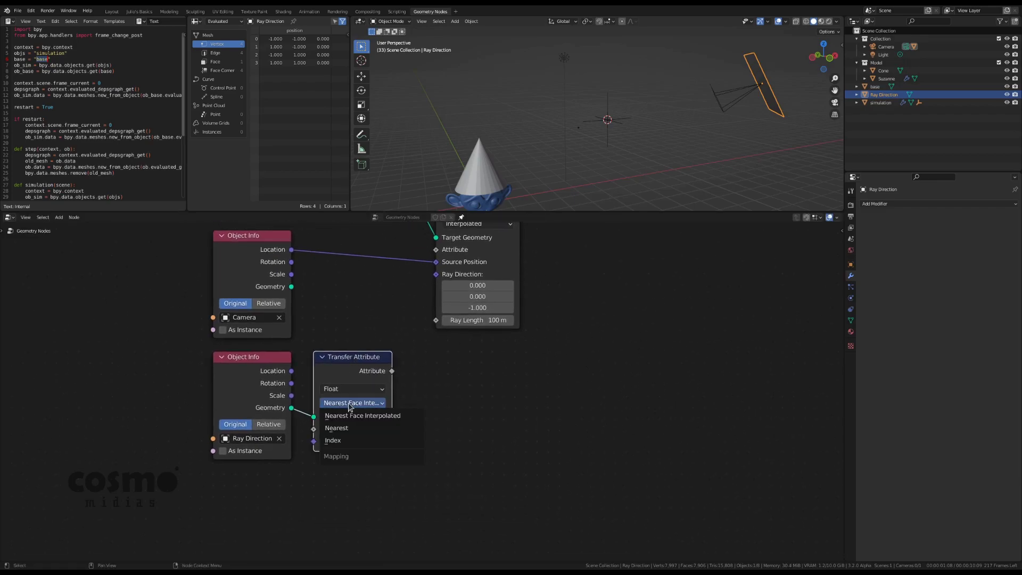
click(342, 442)
scroll(367, 393, up, 1)
click(362, 390)
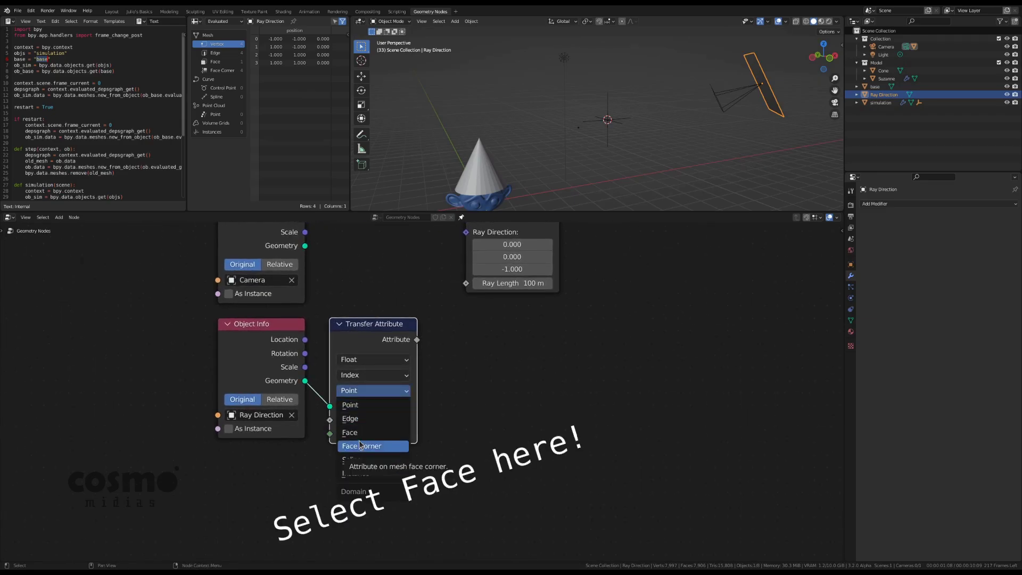
click(368, 406)
click(370, 357)
click(371, 399)
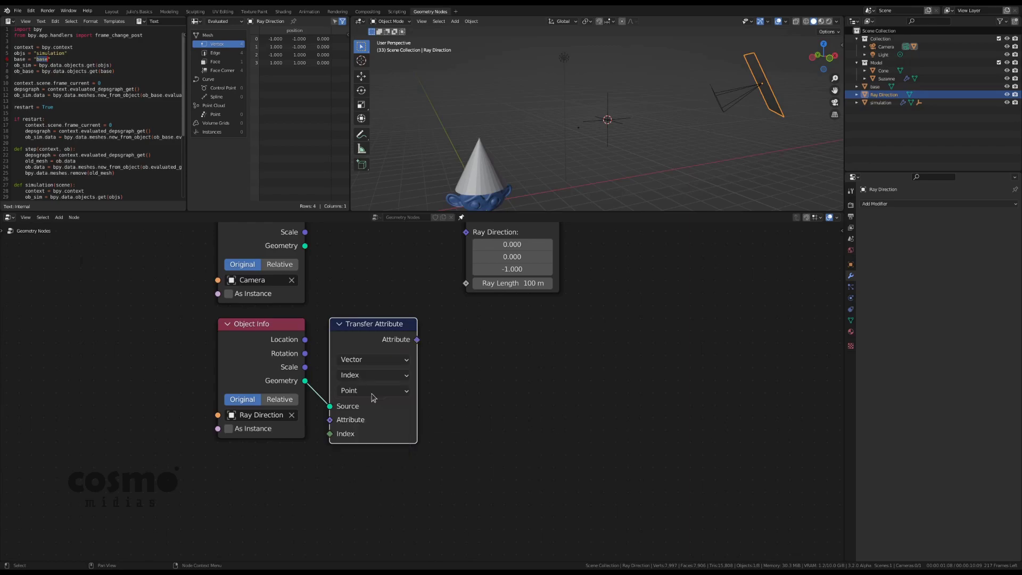
Add a Normal node connected to Transfer Attribute's Attribute input and place it below the Ray Direction Object Info node.
scroll(371, 391, up, 2)
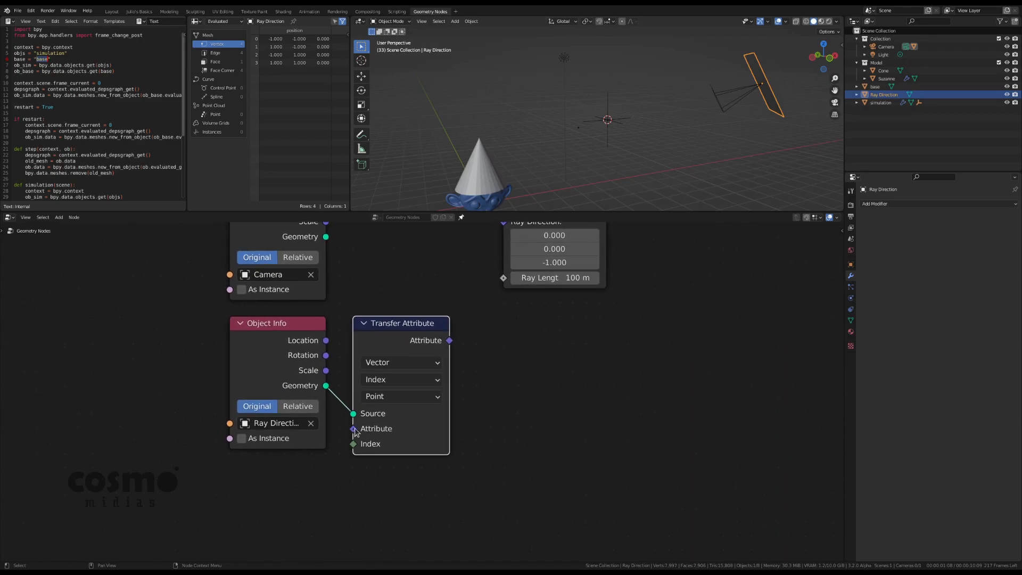
drag(354, 428, 315, 466)
text(nor)
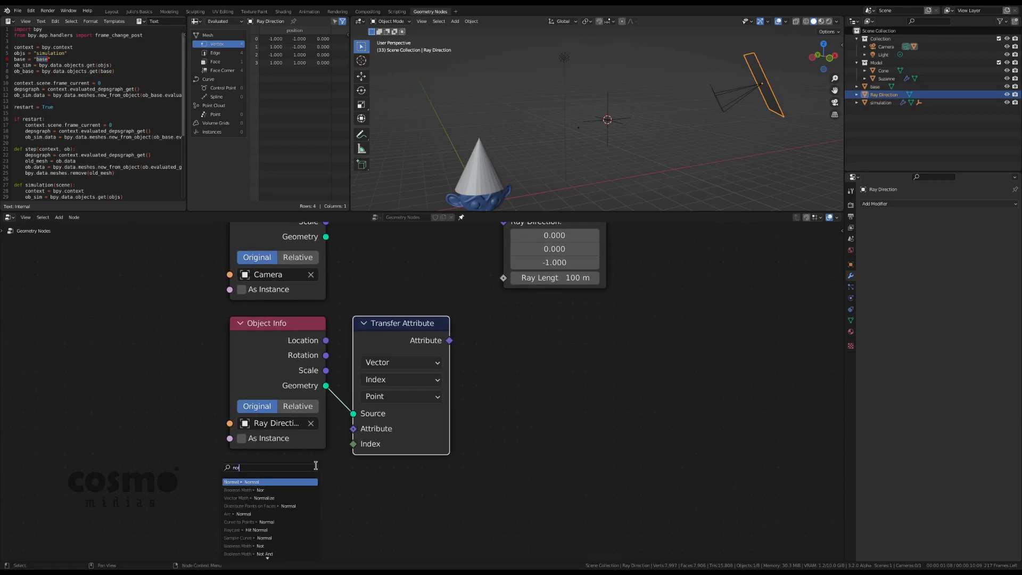
key(Return)
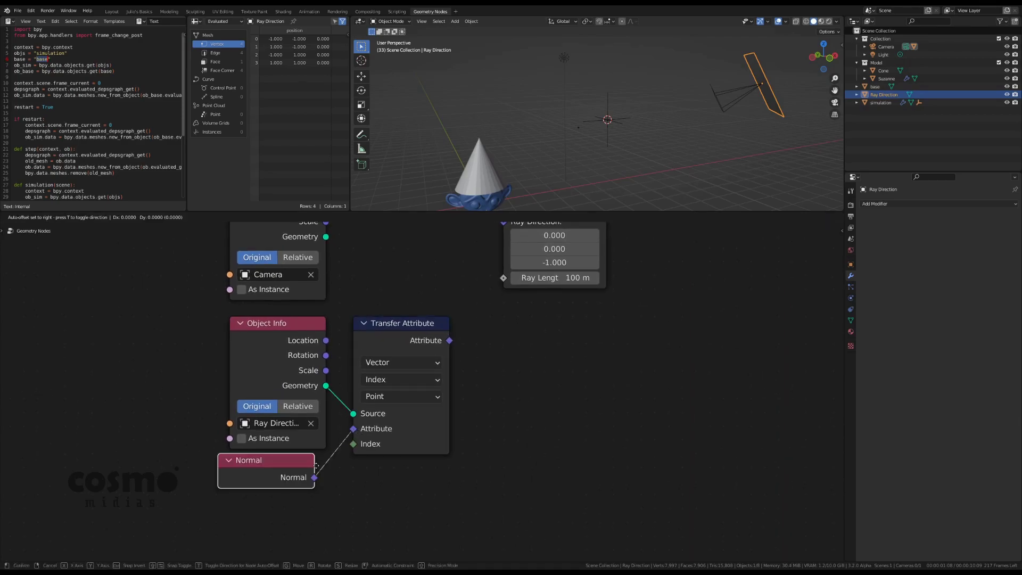
click(323, 470)
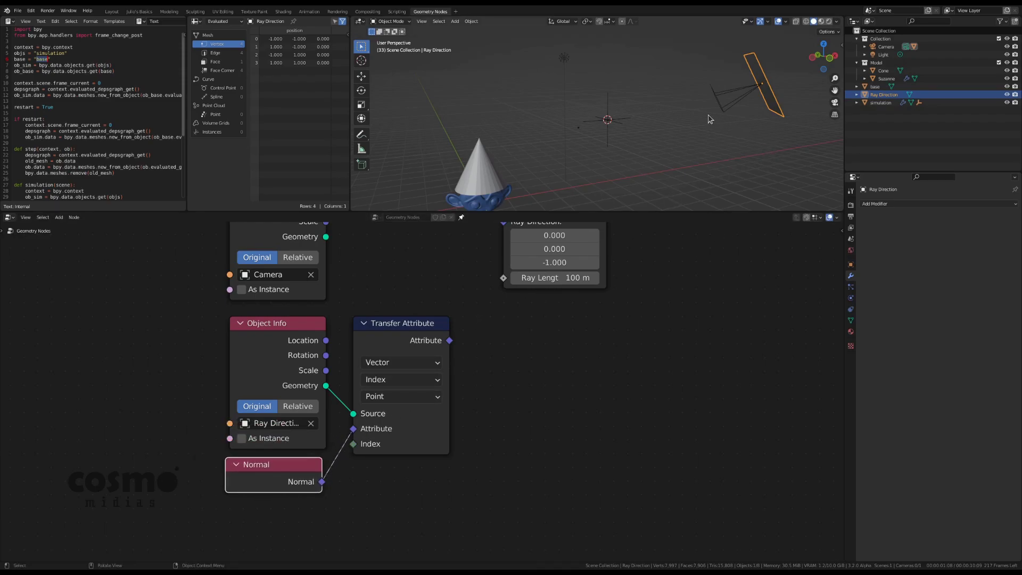
Connect the Transfer Attribute output to Raycast's Ray Direction input.
middle_drag(427, 347, 414, 403)
click(437, 397)
drag(437, 397, 493, 277)
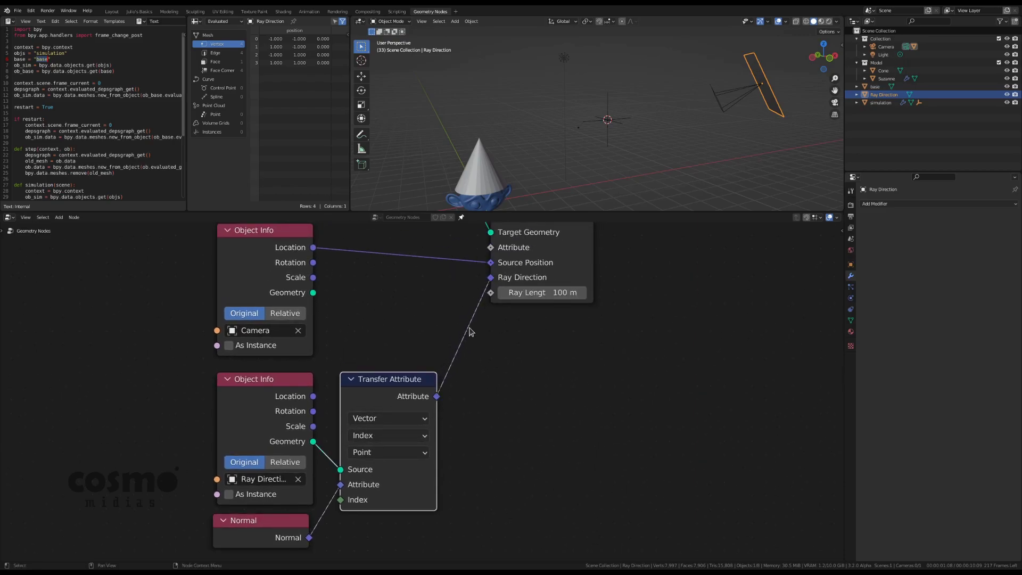
Align the Normal node directly beneath the Ray Direction Object Info node.
middle_drag(394, 393, 429, 357)
scroll(470, 321, up, 4)
scroll(471, 321, right, 4)
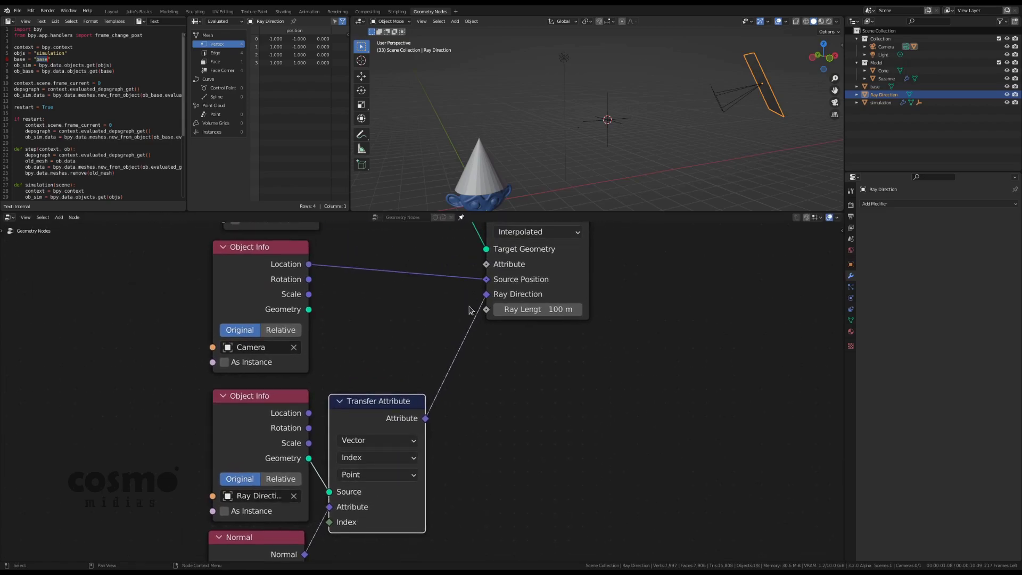
scroll(439, 381, down, 6)
scroll(440, 381, left, 3)
mouse_move(342, 424)
mouse_down()
mouse_move(278, 408)
mouse_move(339, 430)
mouse_up()
middle_drag(411, 367, 379, 362)
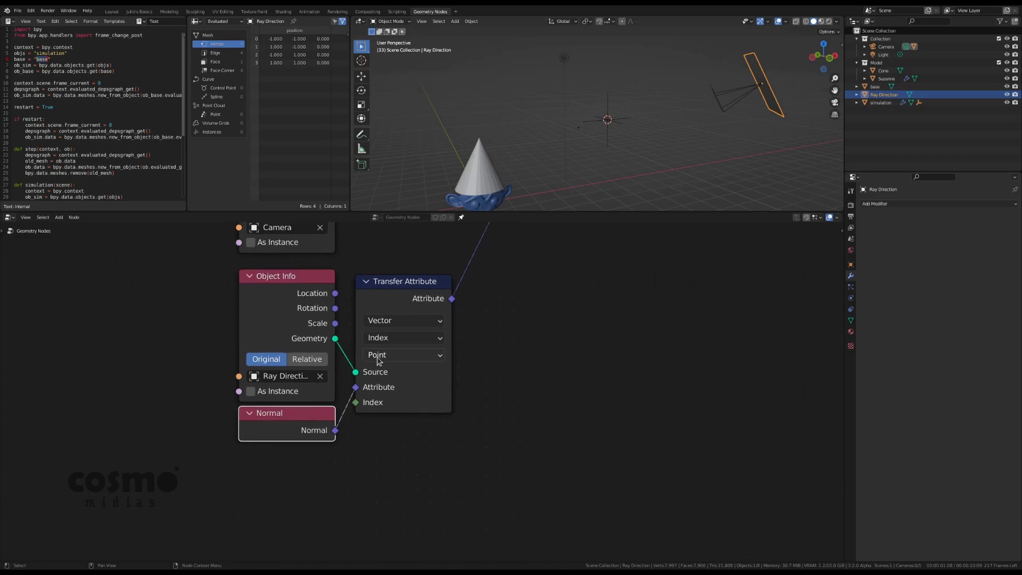
Add an Integer node connected to Transfer Attribute's Index input and place it below the Normal node.
click(356, 403)
drag(357, 407, 345, 464)
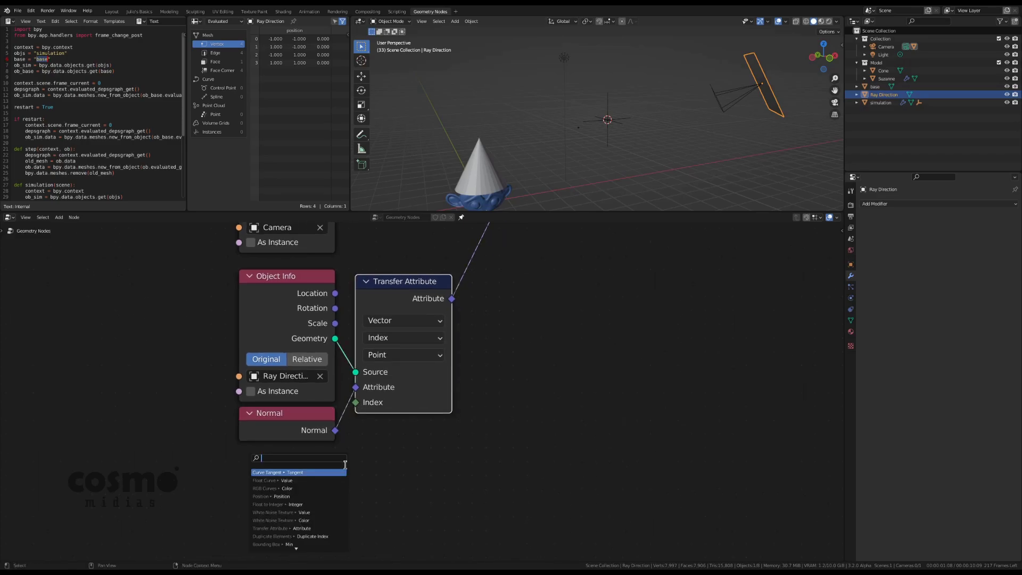
text(i)
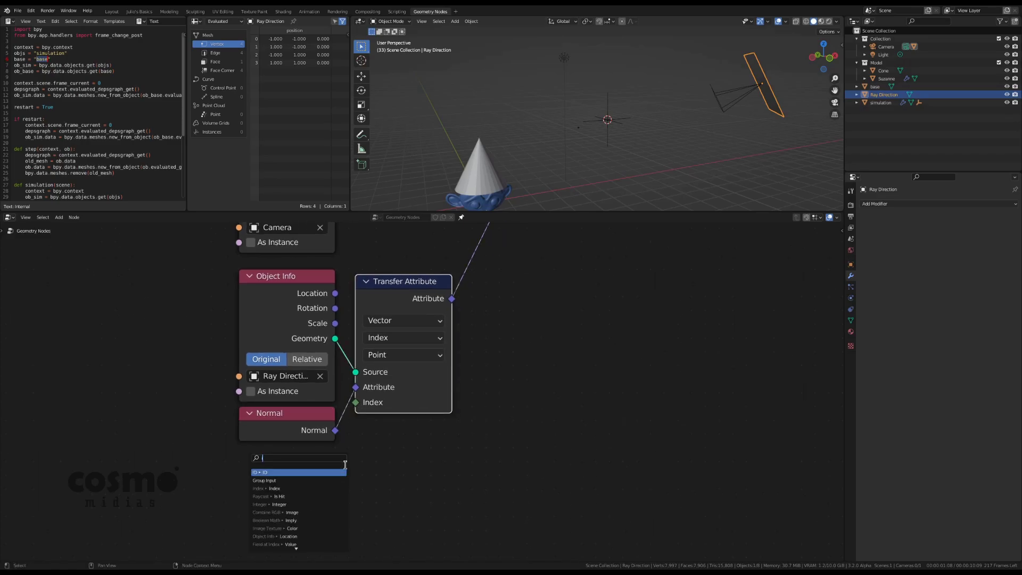
text(n)
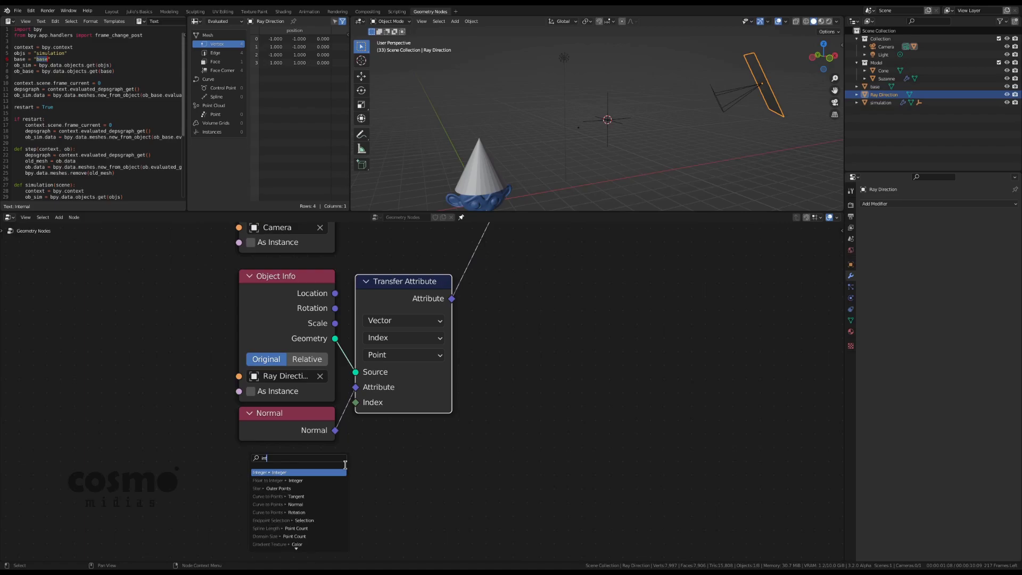
text(te)
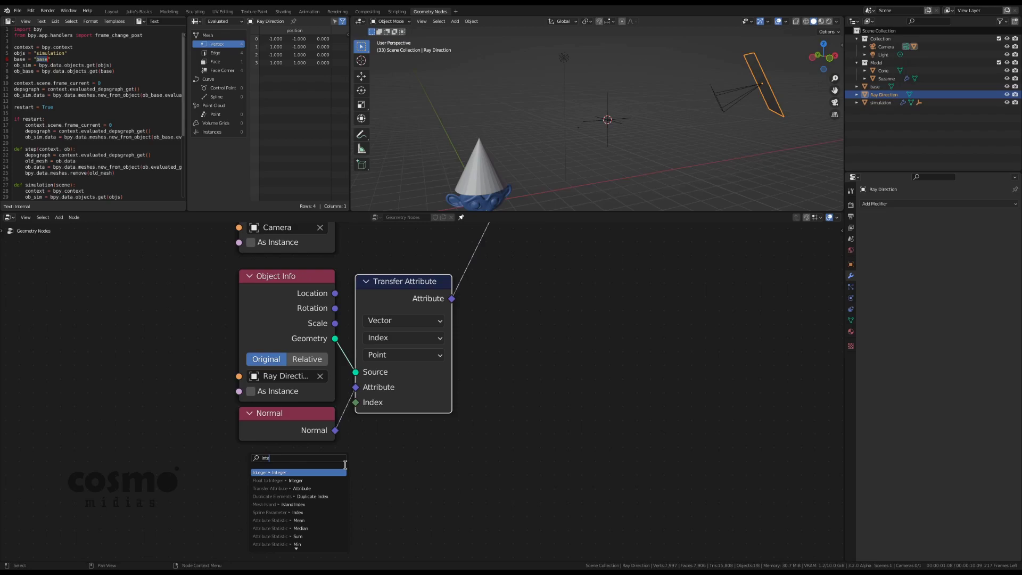
key(Return)
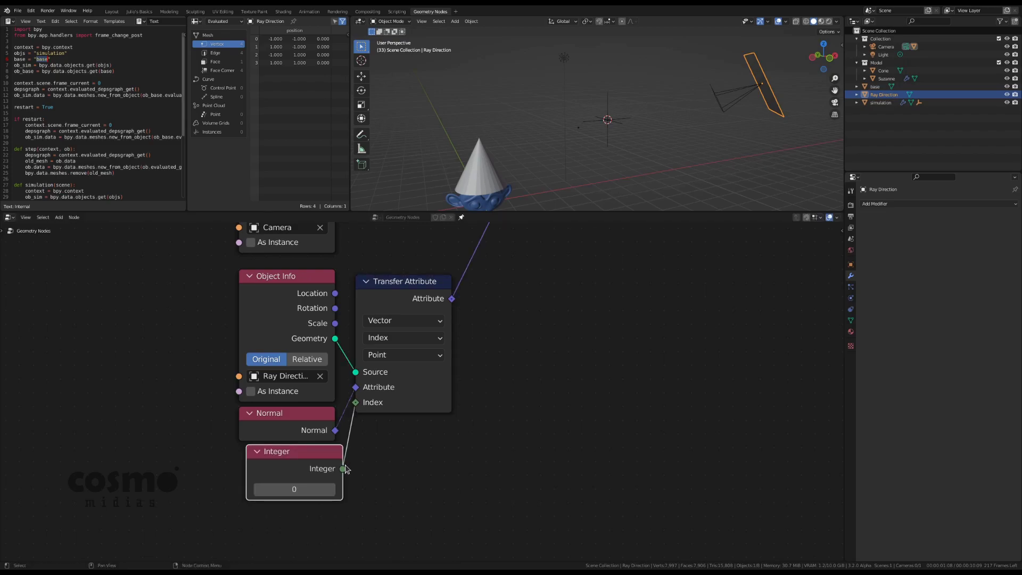
click(290, 469)
middle_drag(364, 421, 309, 470)
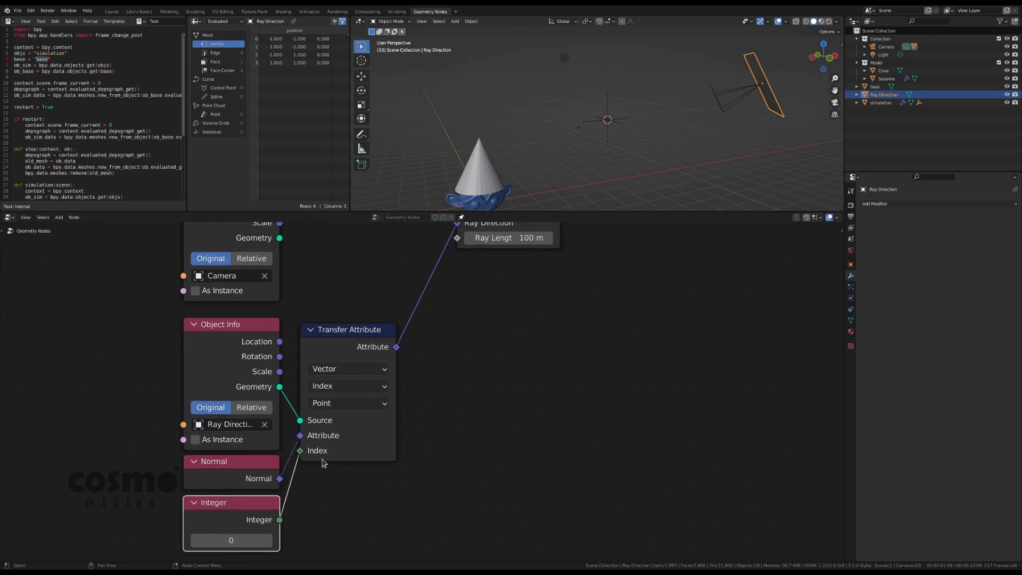
Set the Ray Direction Object Info node's transform space to Relative.
scroll(379, 386, down, 3)
mouse_move(381, 352)
middle_down()
mouse_move(369, 420)
mouse_move(381, 418)
mouse_move(373, 353)
middle_up()
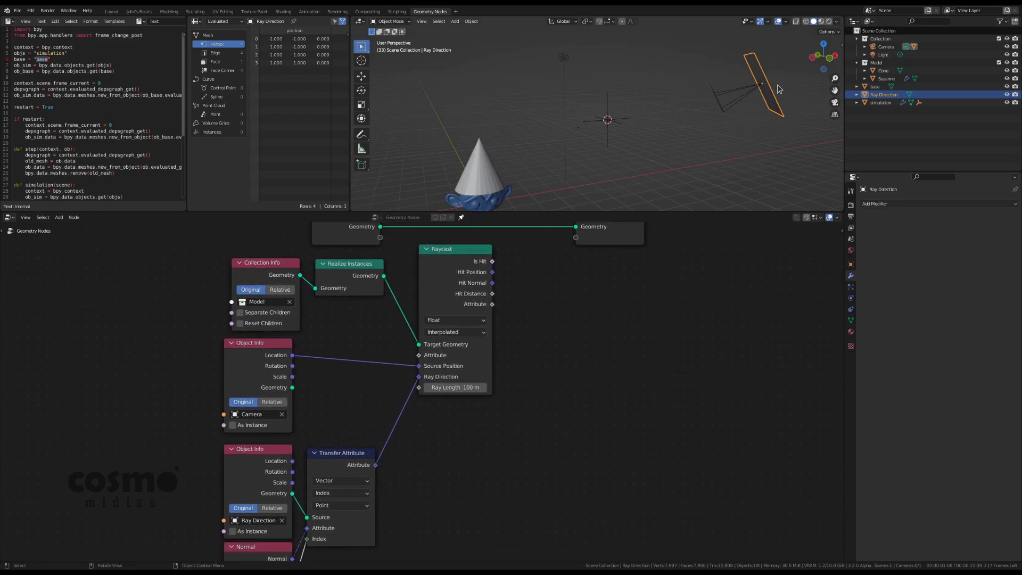
scroll(527, 383, down, 1)
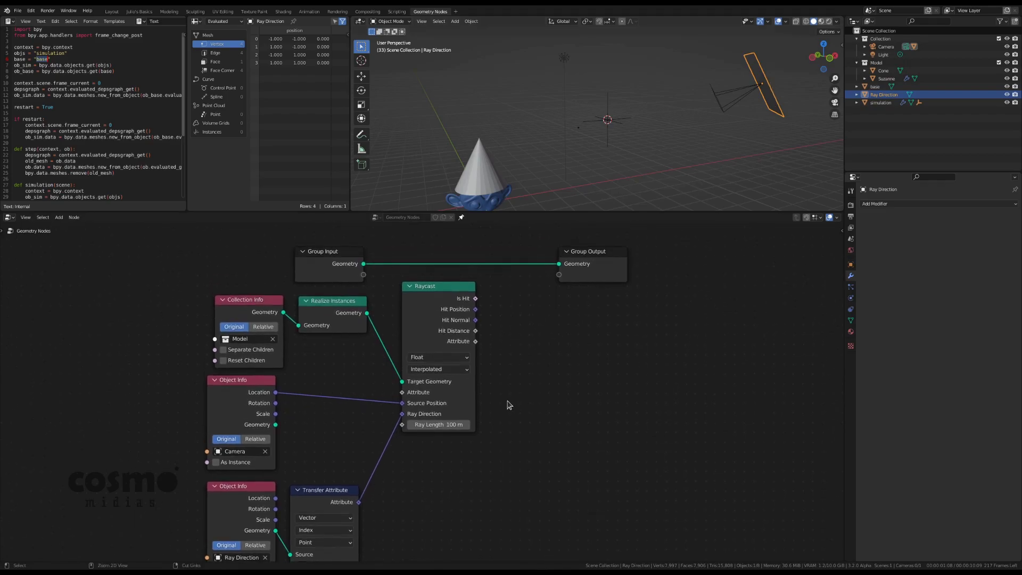
scroll(505, 396, up, 2)
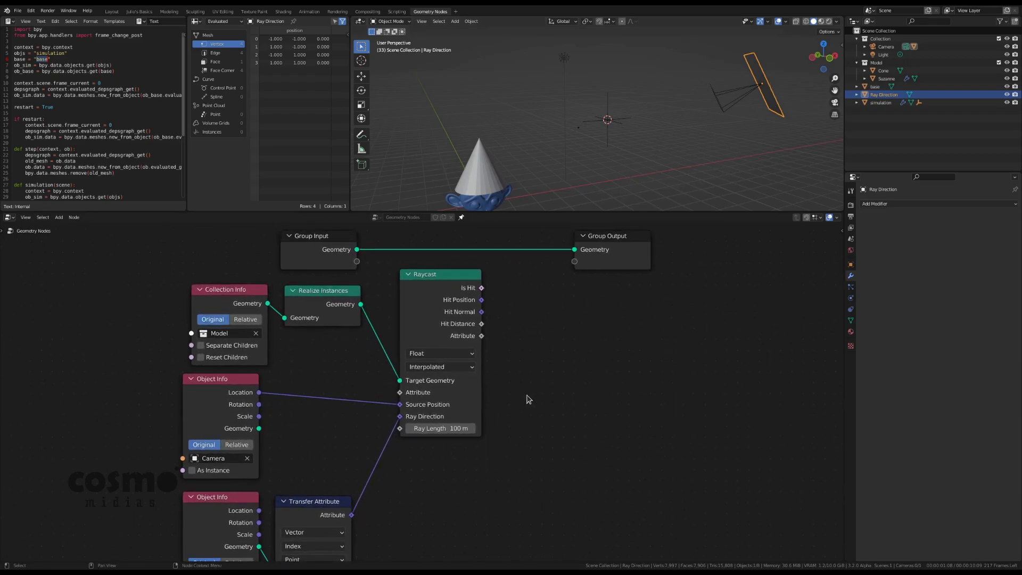
middle_drag(516, 400, 556, 242)
middle_drag(483, 381, 499, 334)
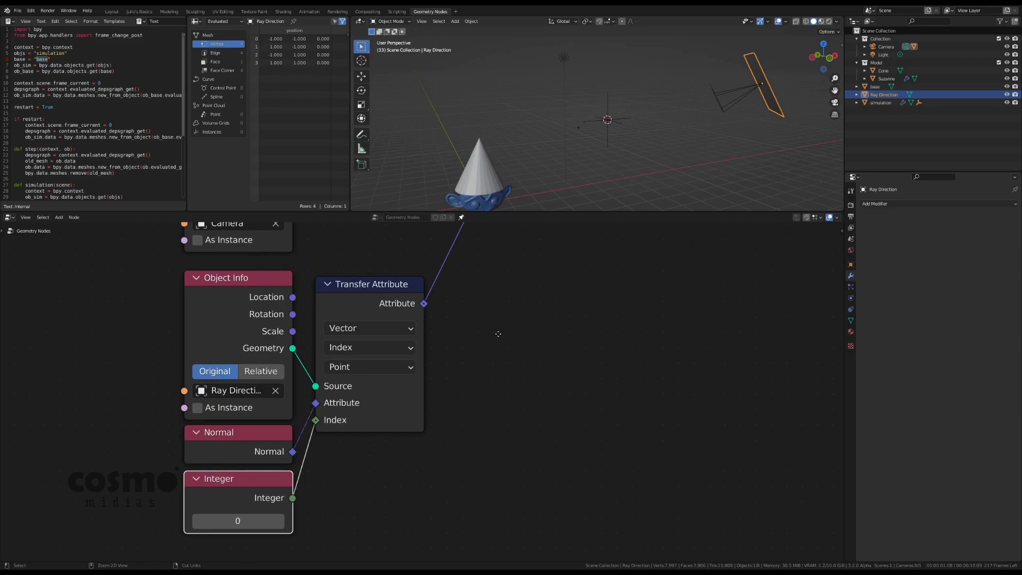
click(251, 375)
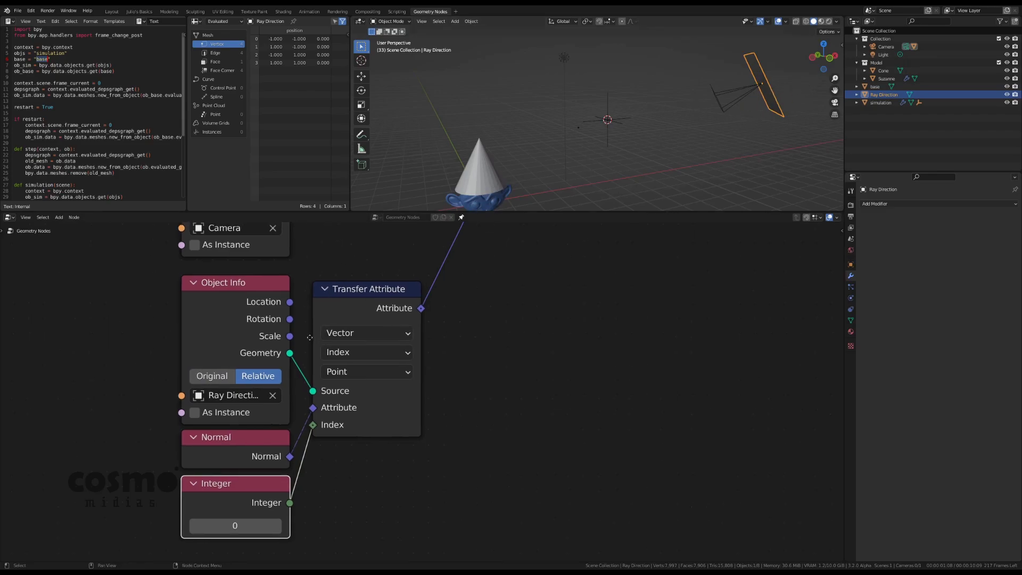
Enable As Instance on the Camera Object Info node and set its transform space to Relative.
middle_drag(314, 327, 317, 510)
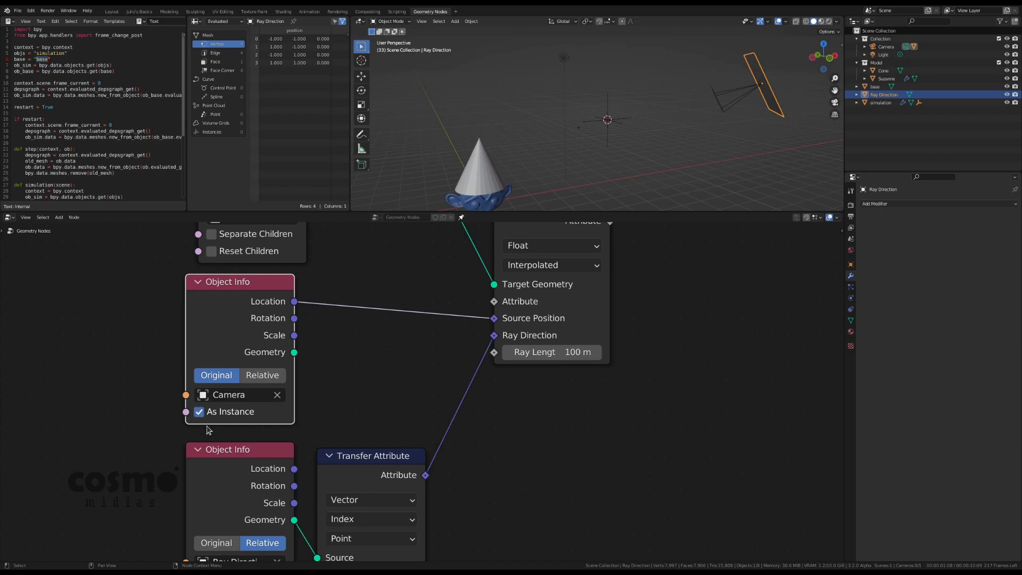
click(255, 376)
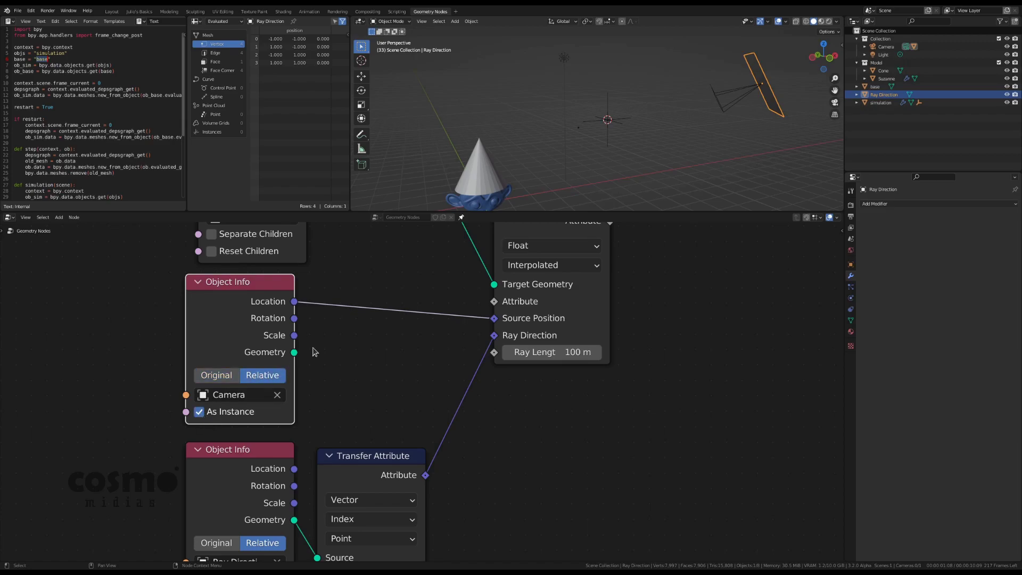
ctrl+middle_drag(541, 115, 547, 138)
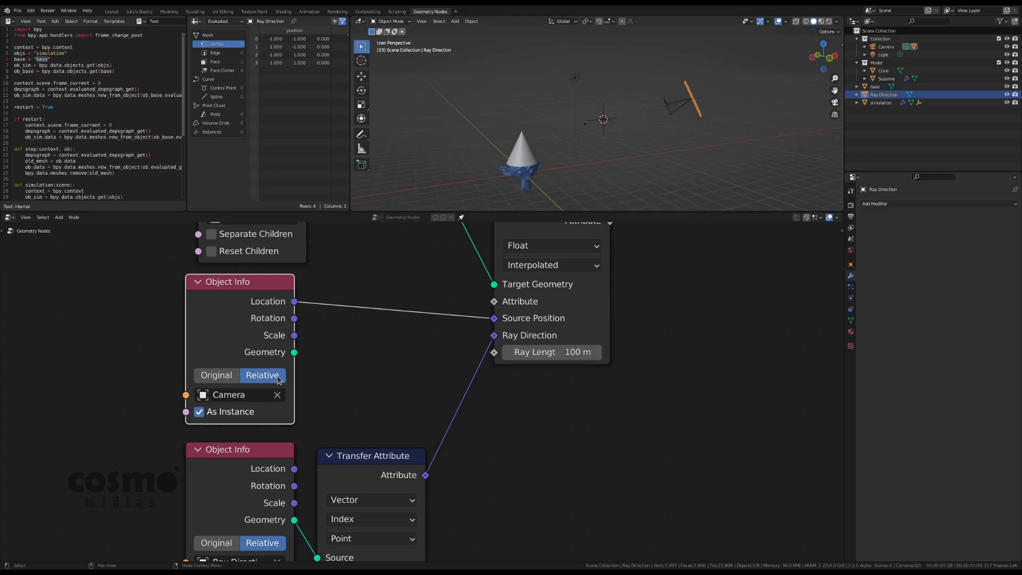
scroll(421, 346, down, 5)
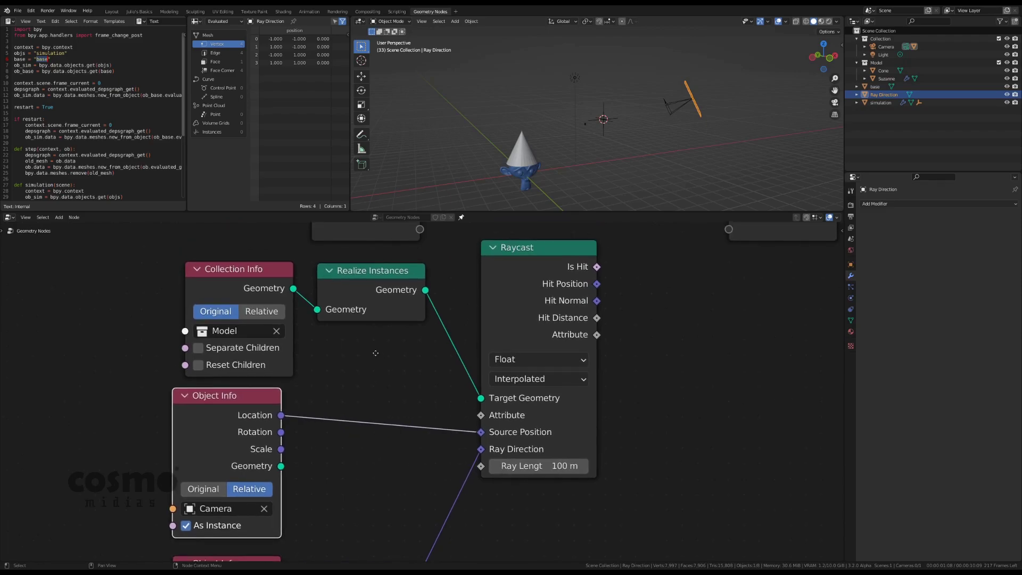
Add a vector Subtract node fed by Raycast's Hit Position and place it level with the Raycast node.
scroll(395, 403, up, 1)
drag(543, 304, 636, 303)
middle_drag(482, 366, 504, 323)
mouse_move(392, 306)
mouse_down()
mouse_move(370, 335)
mouse_move(381, 323)
mouse_up()
middle_drag(379, 315, 392, 374)
scroll(390, 289, up, 1)
drag(401, 371, 511, 371)
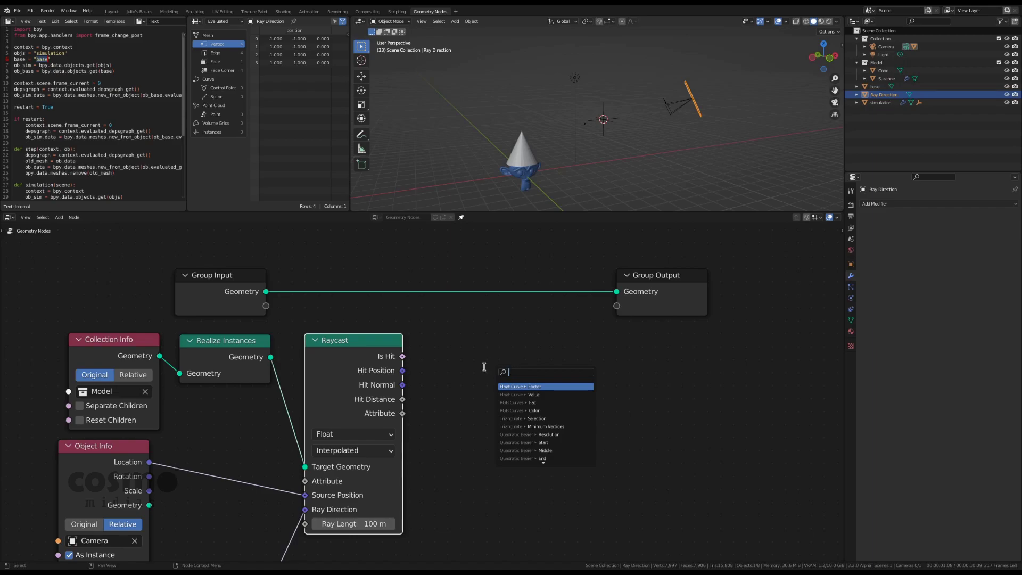
text(sub)
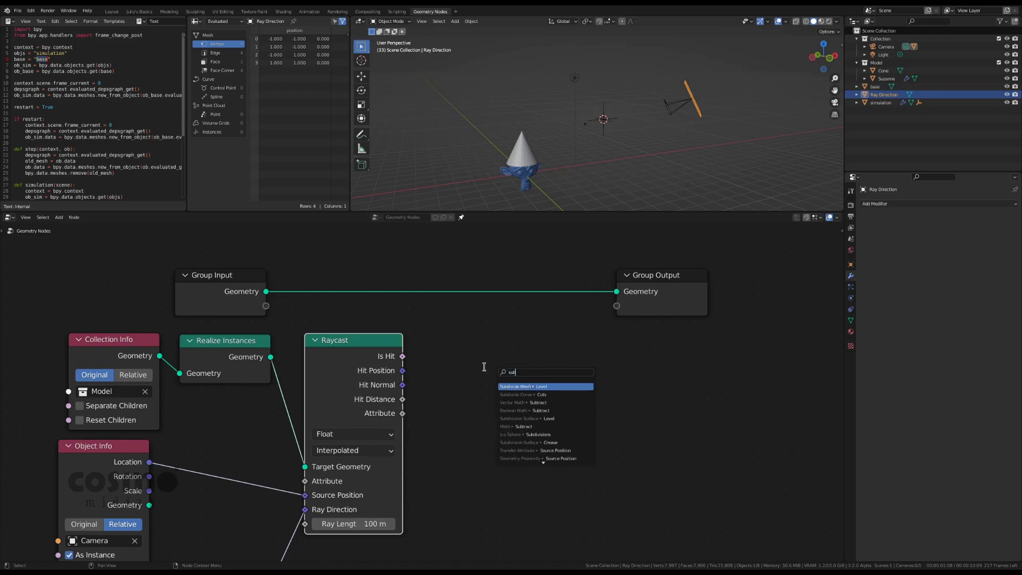
text(t)
key(Return)
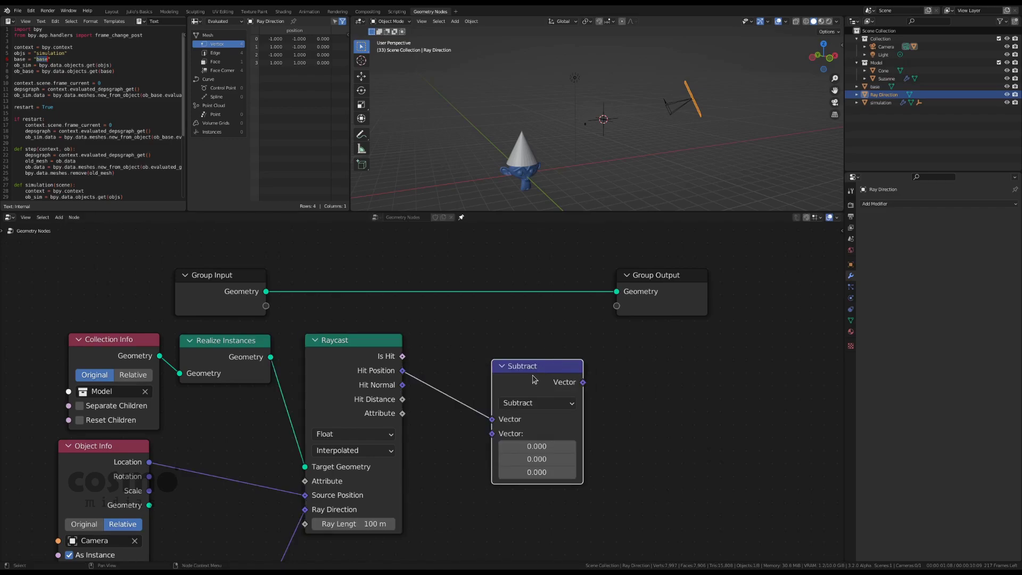
click(527, 350)
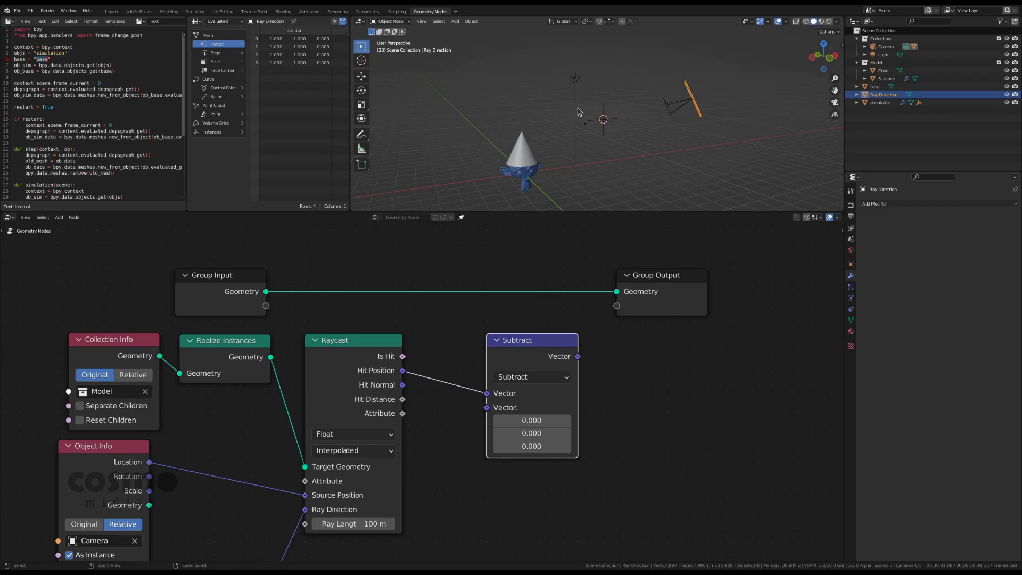
Select the simulation object and add a Position node connected to Subtract's second Vector input.
ctrl+middle_drag(605, 159, 803, 133)
click(878, 103)
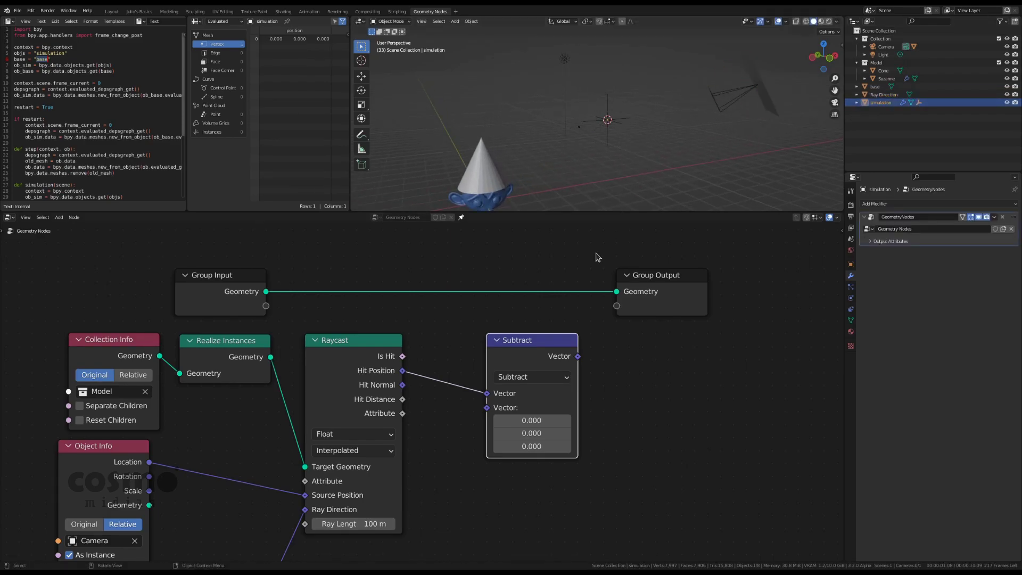
drag(487, 408, 478, 420)
text(pos)
key(Return)
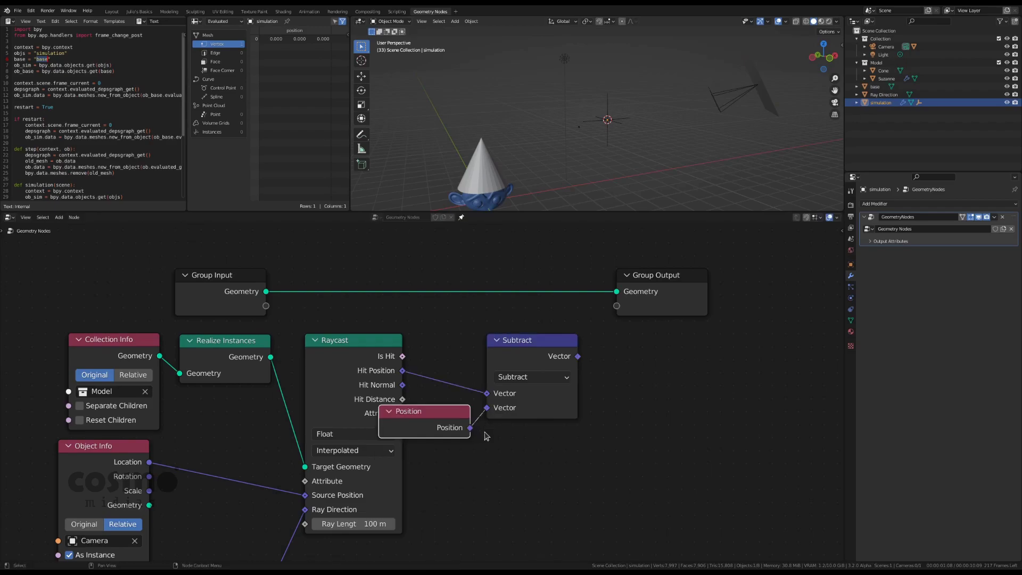
Move the Subtract and Position nodes clear of Raycast and shift Group Output further along to make room.
drag(523, 353, 580, 356)
drag(447, 419, 503, 413)
drag(682, 289, 772, 290)
drag(661, 474, 446, 340)
middle_drag(447, 369, 370, 341)
Add a vector Scale node fed by the Subtract output, place it beside Subtract, and set its Scale to 0.1.
drag(559, 332, 589, 346)
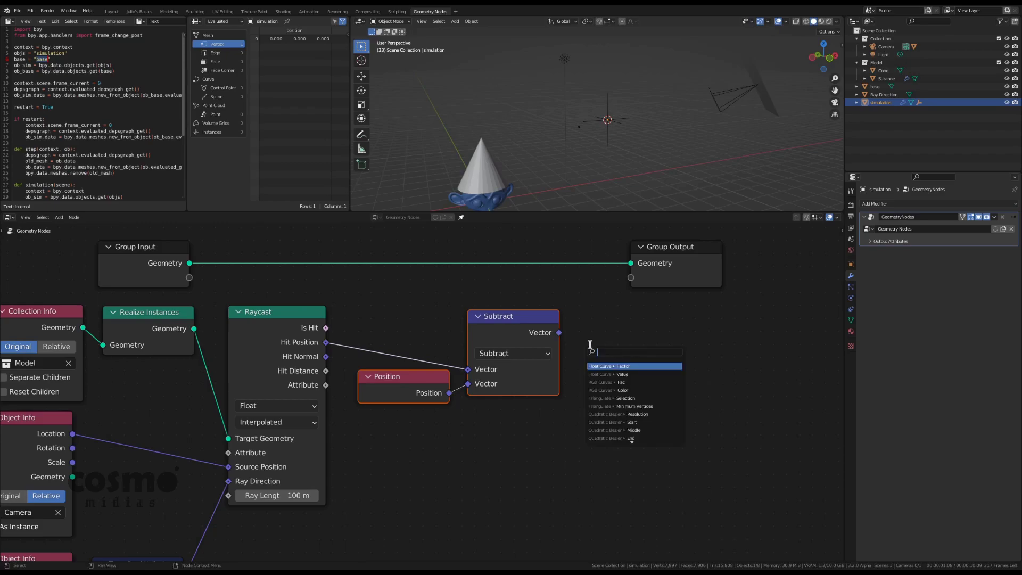
text(scal)
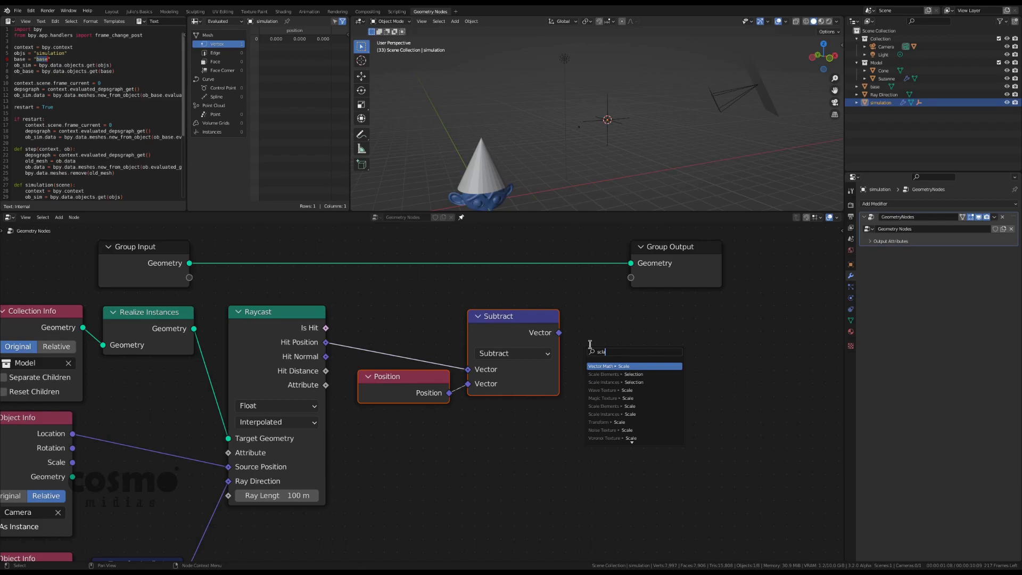
key(Return)
click(591, 348)
drag(637, 347, 635, 327)
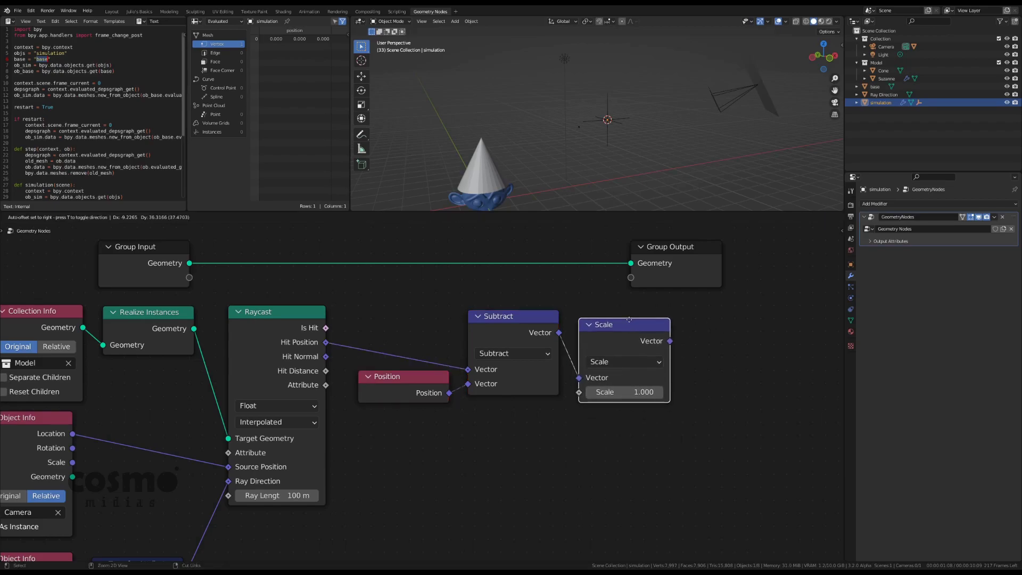
click(637, 393)
key(Return)
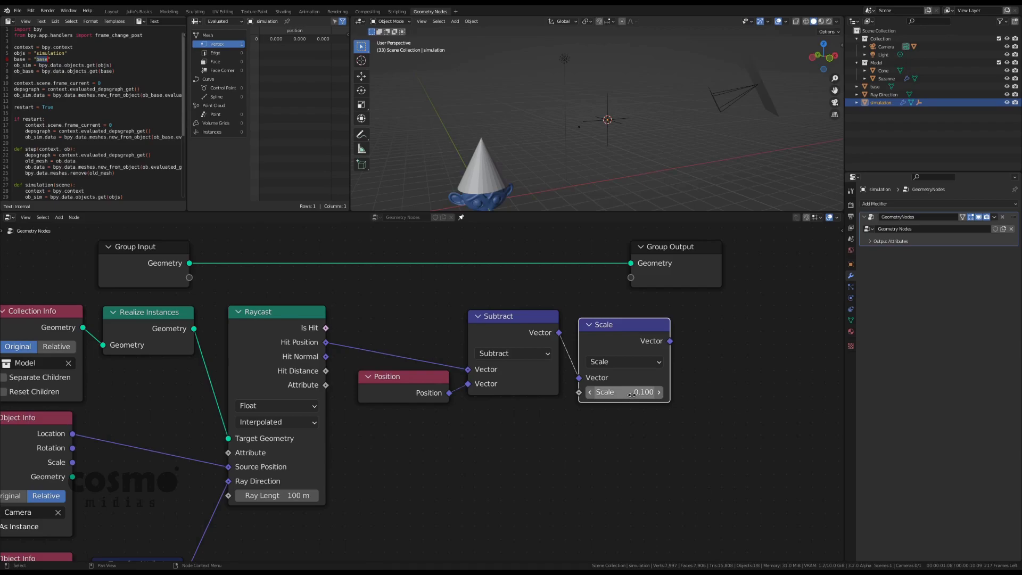
middle_drag(624, 377, 643, 394)
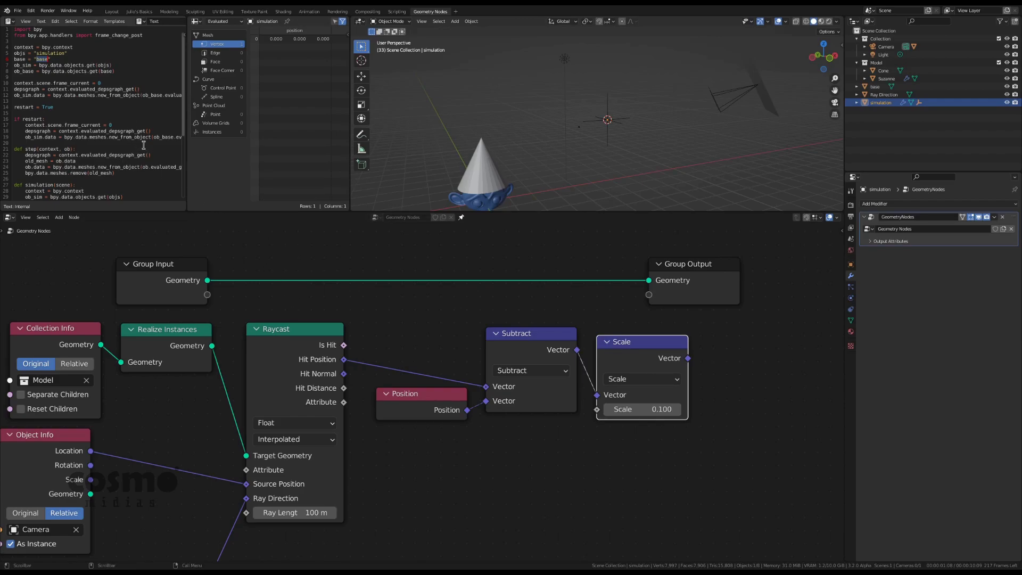
Add a Set Position node after Scale and connect the Scale vector to its Offset input.
drag(659, 273, 742, 271)
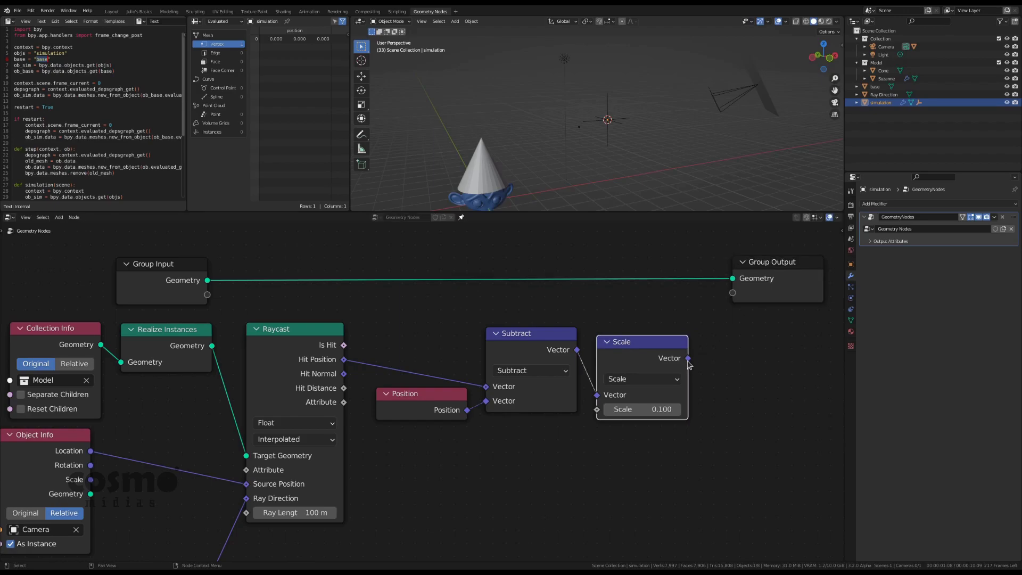
drag(688, 359, 728, 379)
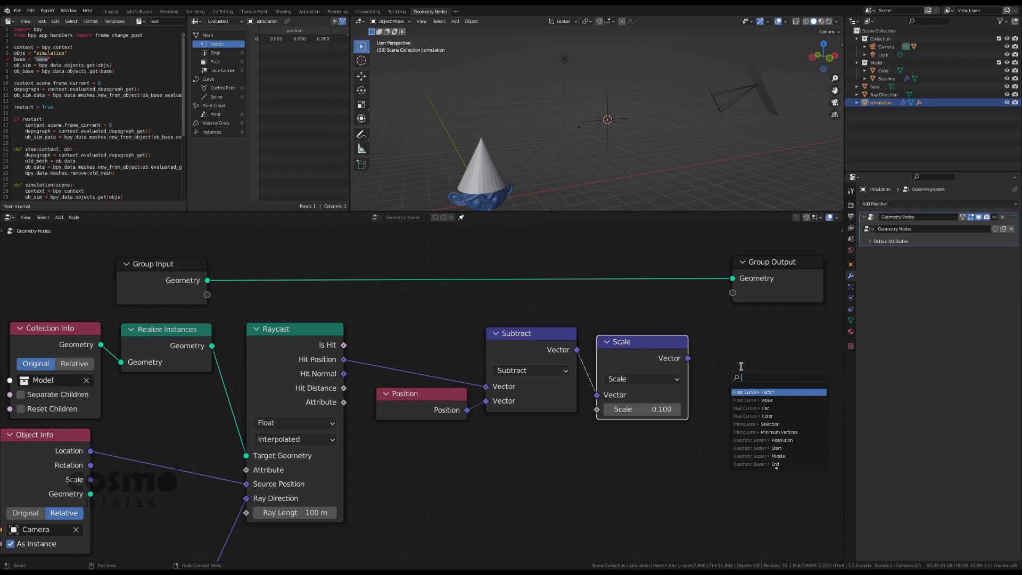
text(d)
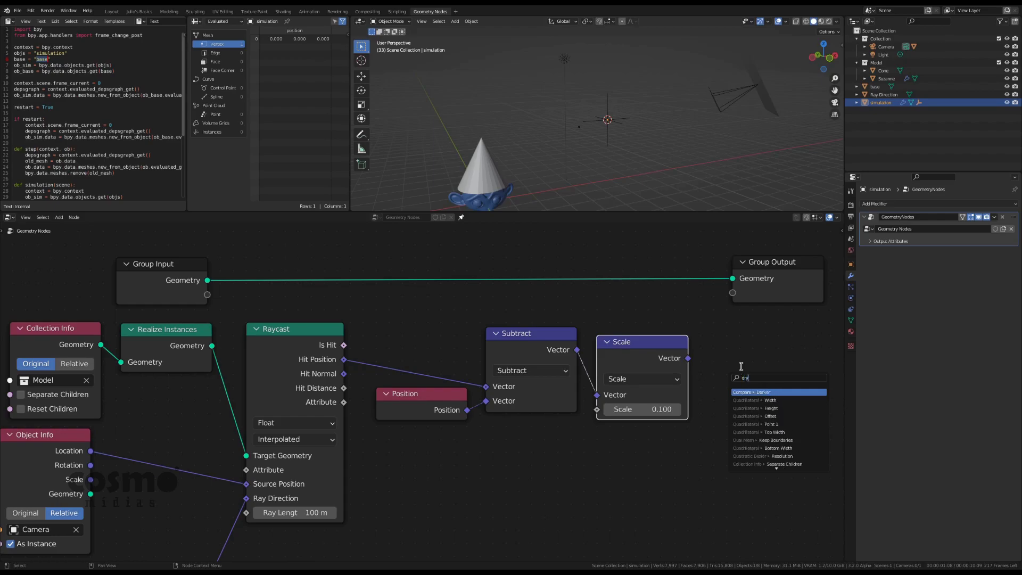
key(BackSpace)
text(se)
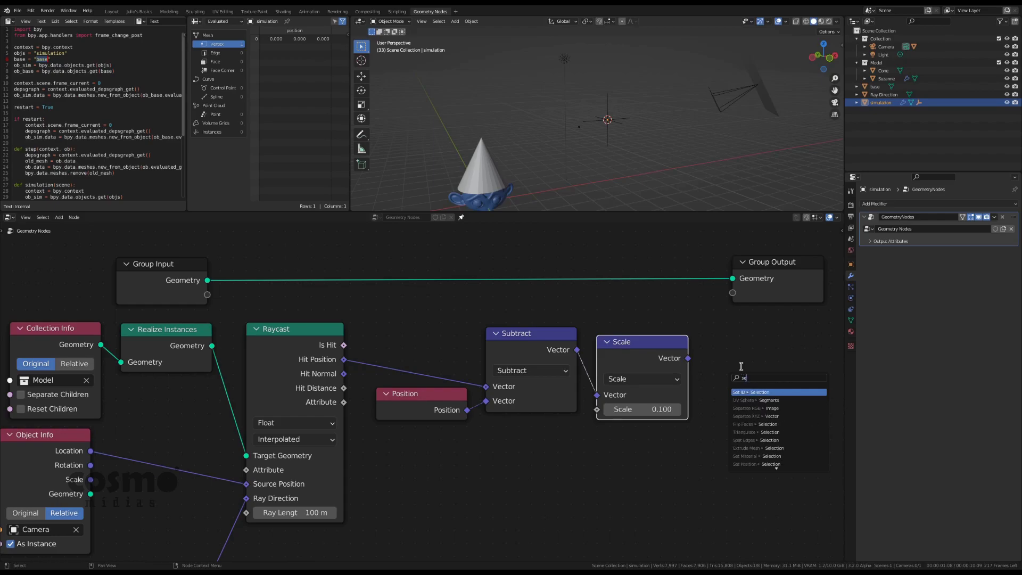
text(t po)
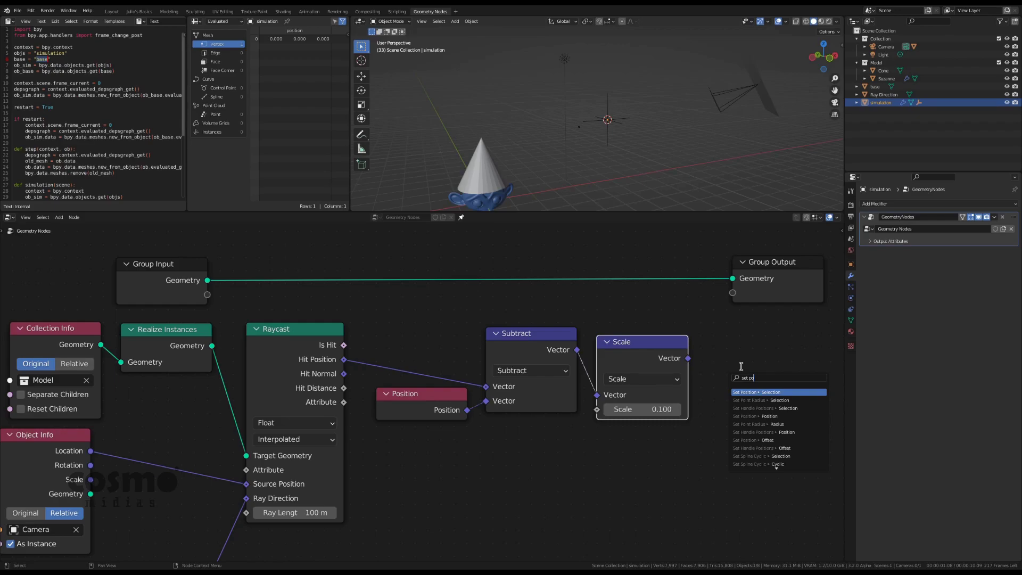
key(Return)
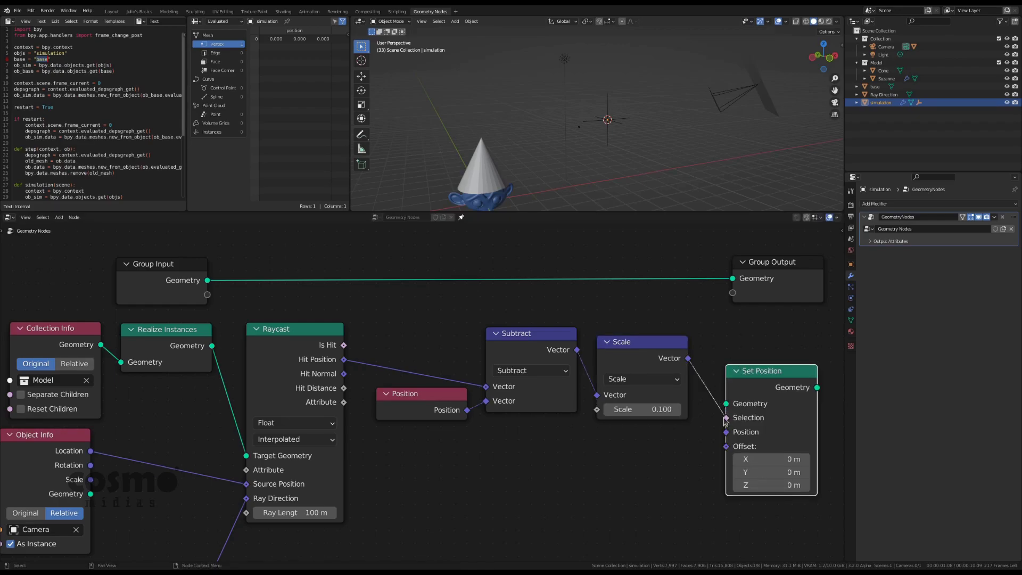
drag(725, 417, 726, 446)
Place Set Position beside Scale and connect its Geometry output to Group Output, spacing Group Output further along.
drag(759, 275, 805, 275)
drag(763, 382, 737, 353)
middle_drag(763, 350, 743, 358)
alt+shift+click(743, 358)
drag(793, 283, 821, 291)
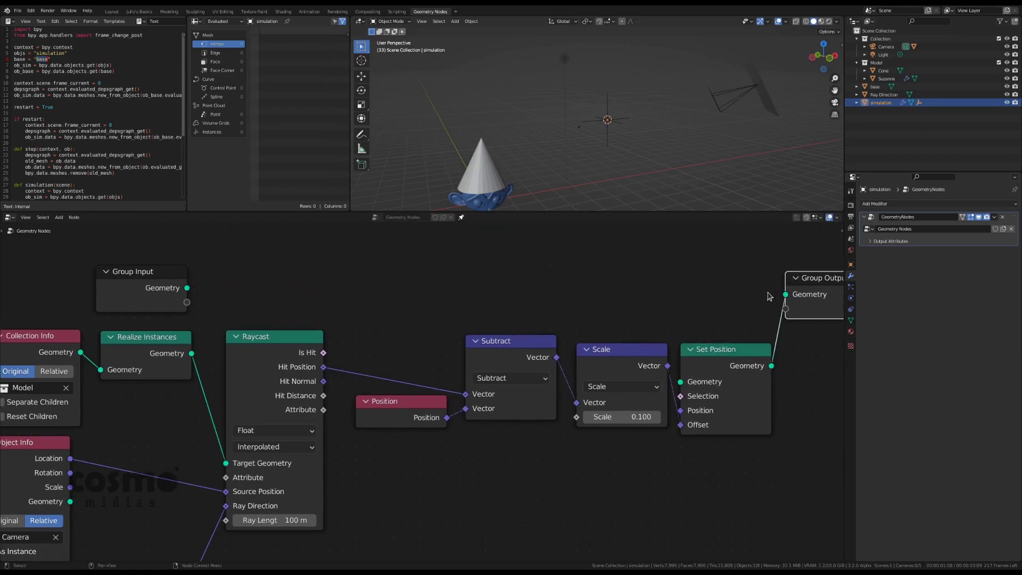
ctrl+middle_drag(763, 299, 719, 343)
drag(747, 308, 763, 314)
middle_drag(488, 327, 474, 260)
middle_drag(392, 265, 388, 307)
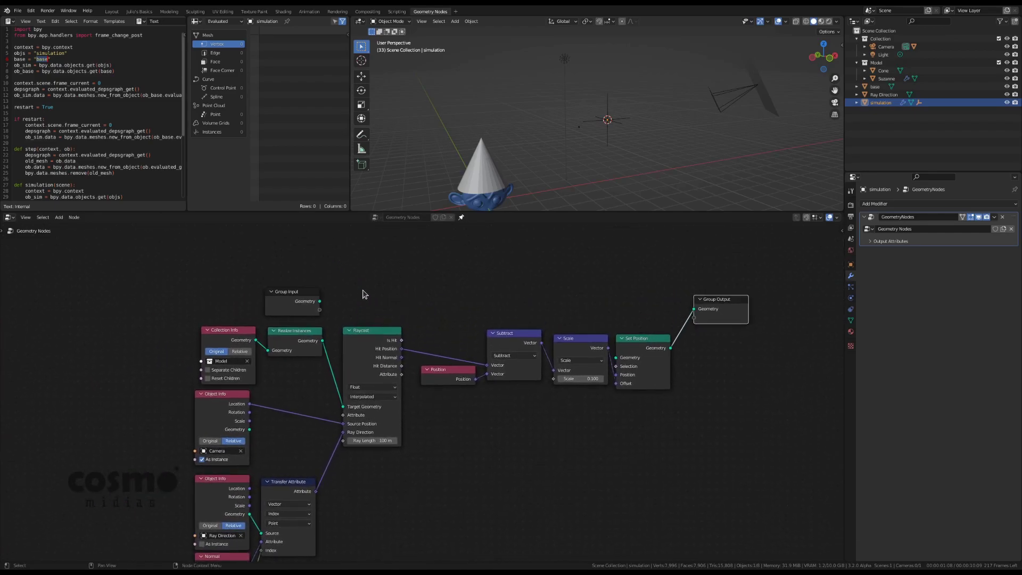
Move the Group Input node near Set Position, connect its Geometry to Set Position's Geometry input, and enlarge the viewport area.
drag(302, 303, 590, 309)
scroll(590, 309, up, 1)
drag(668, 283, 679, 346)
ctrl+middle_drag(343, 306, 330, 316)
middle_drag(330, 316, 249, 248)
drag(452, 210, 453, 263)
scroll(262, 385, down, 3)
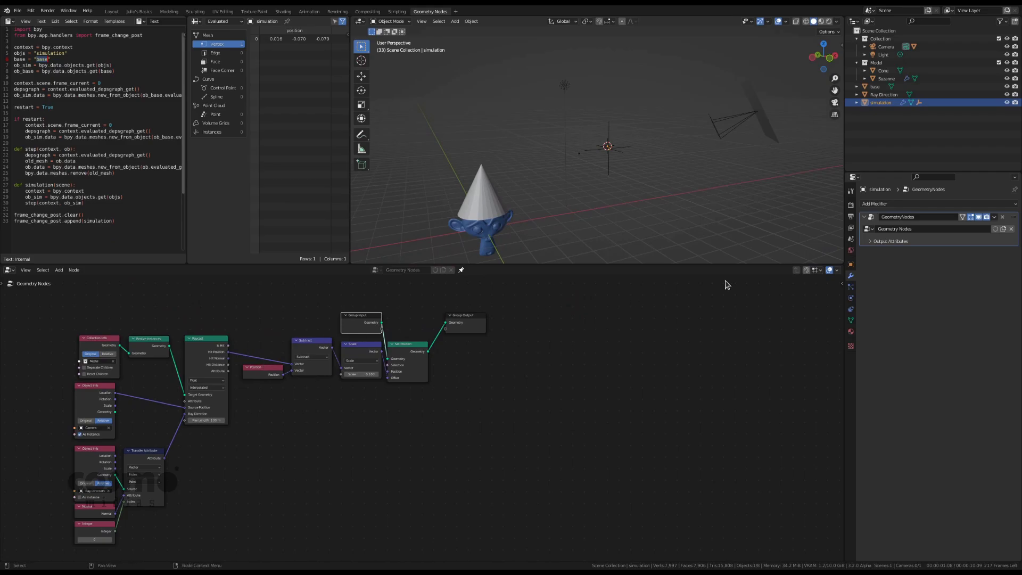
Split the node editor area, turn the new area into a 3D viewport looking through the camera, and adjust its height.
drag(842, 265, 599, 362)
key(shift+F5)
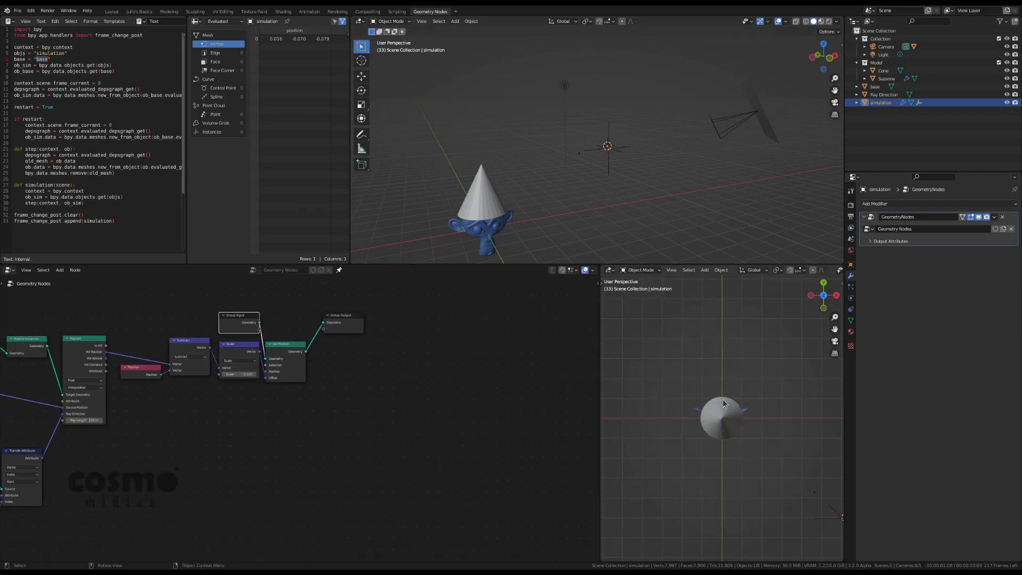
key(KP_0)
key(Home)
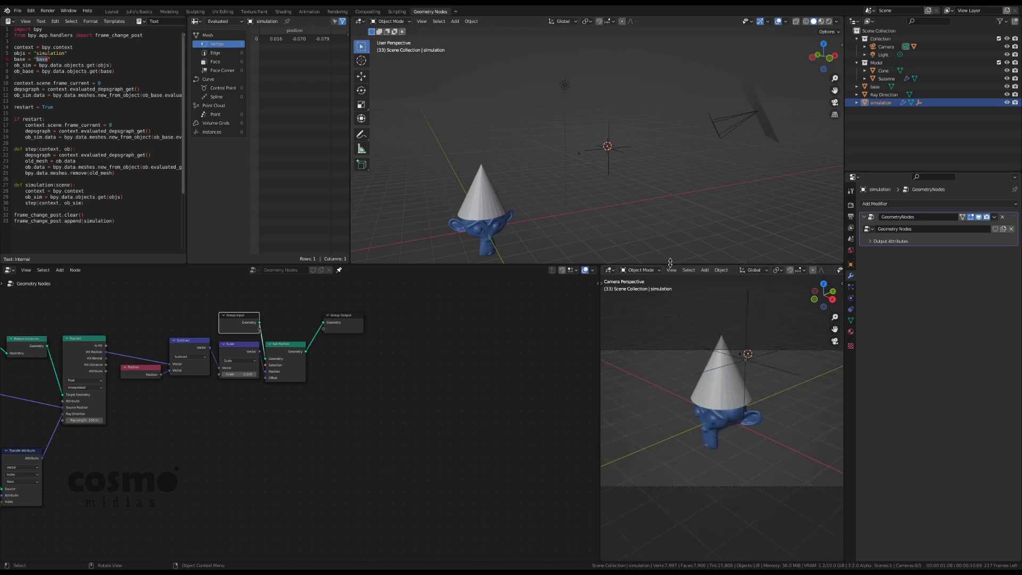
drag(670, 262, 665, 315)
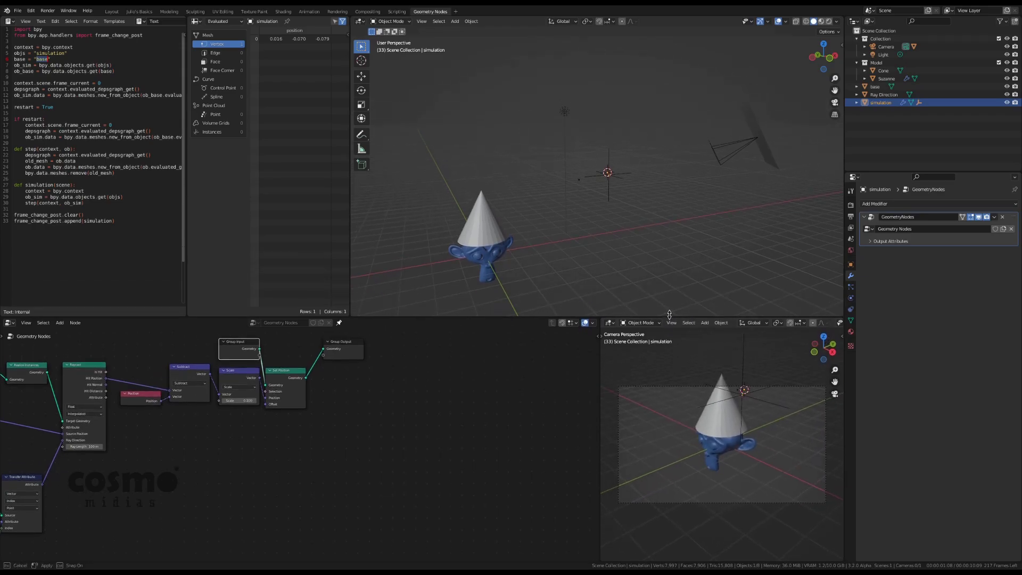
middle_drag(392, 415, 515, 428)
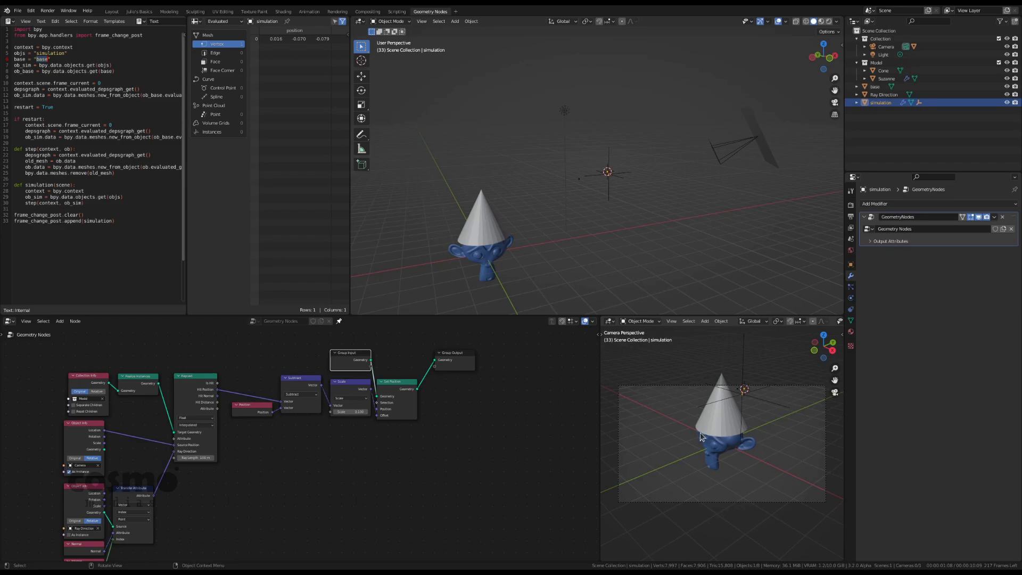
Lock the camera to the view in the camera viewport and reframe the cone and monkey.
key(Home)
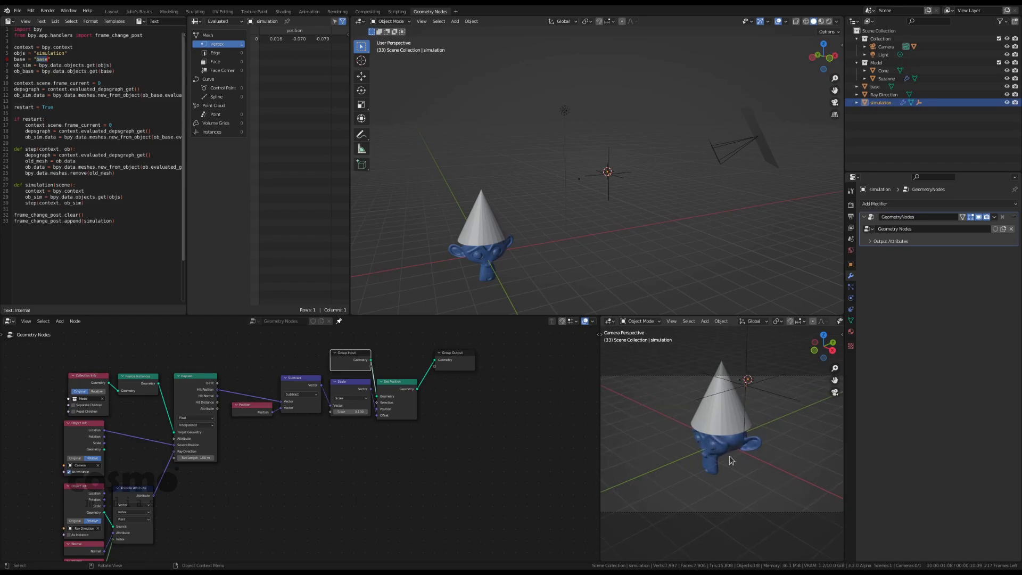
key(n)
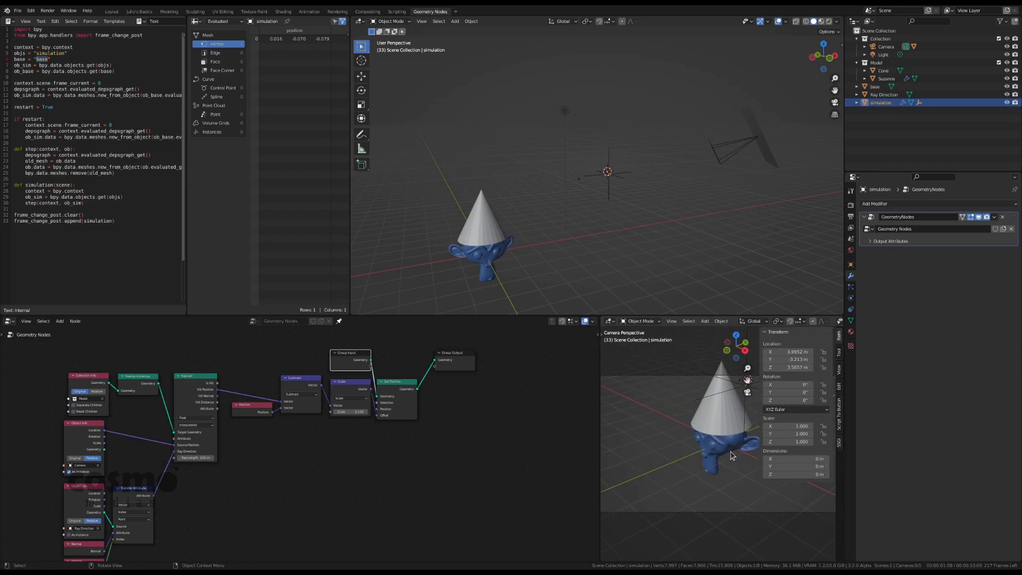
click(839, 369)
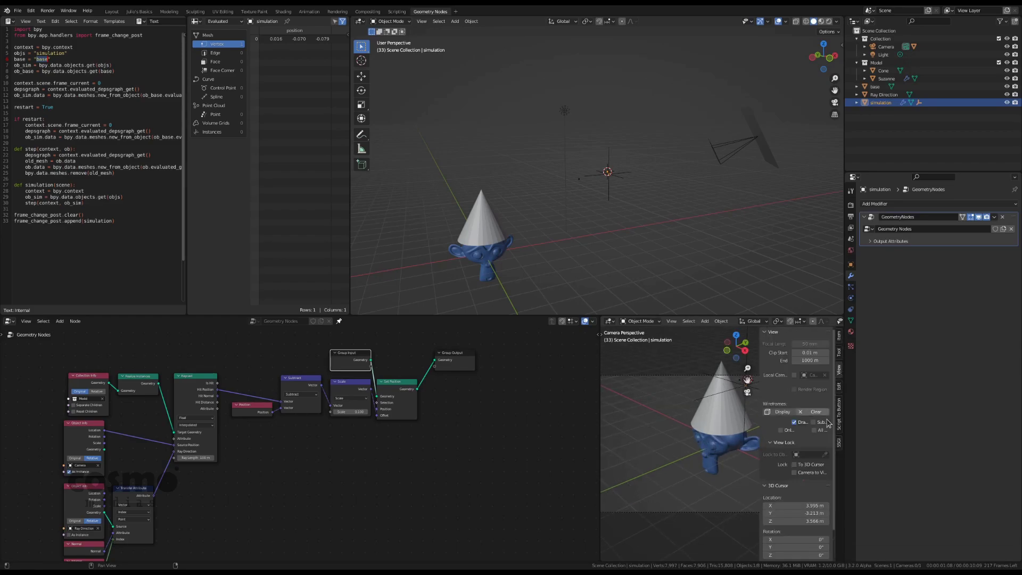
key(n)
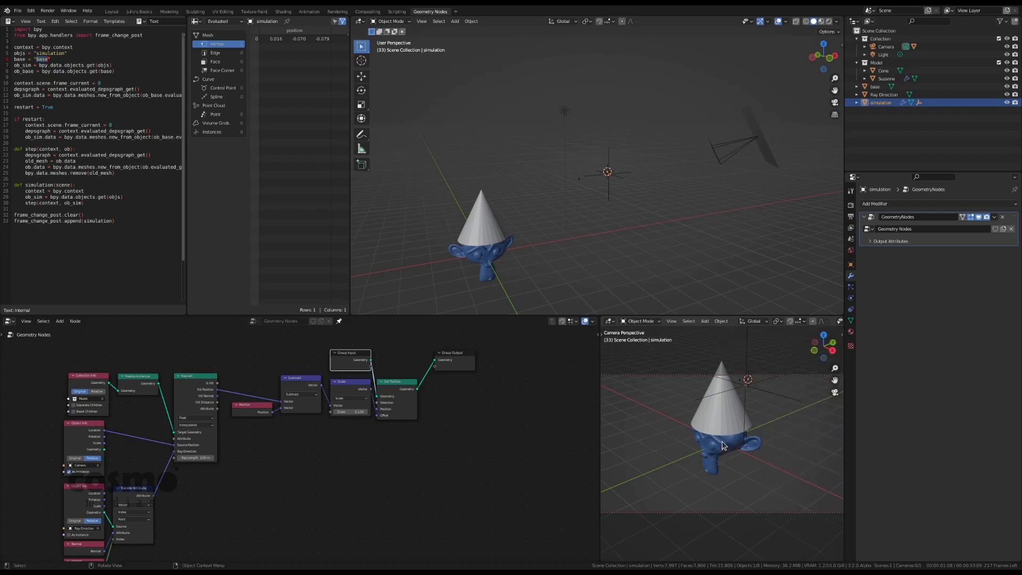
mouse_move(713, 440)
middle_down()
mouse_move(698, 409)
mouse_move(706, 449)
mouse_move(716, 421)
middle_up()
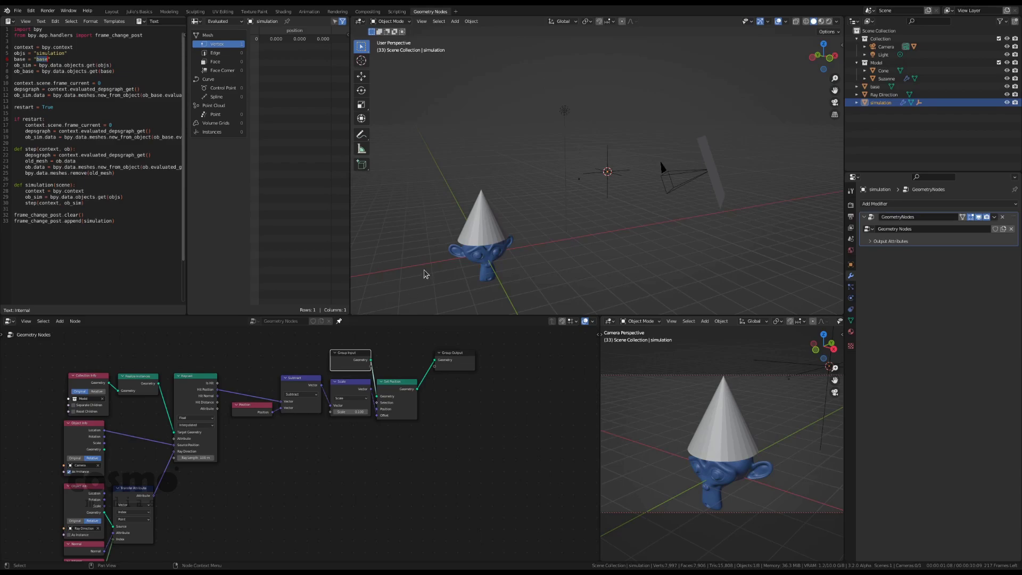
Save the file and run the simulation script.
key(ctrl+s)
middle_drag(538, 259, 575, 256)
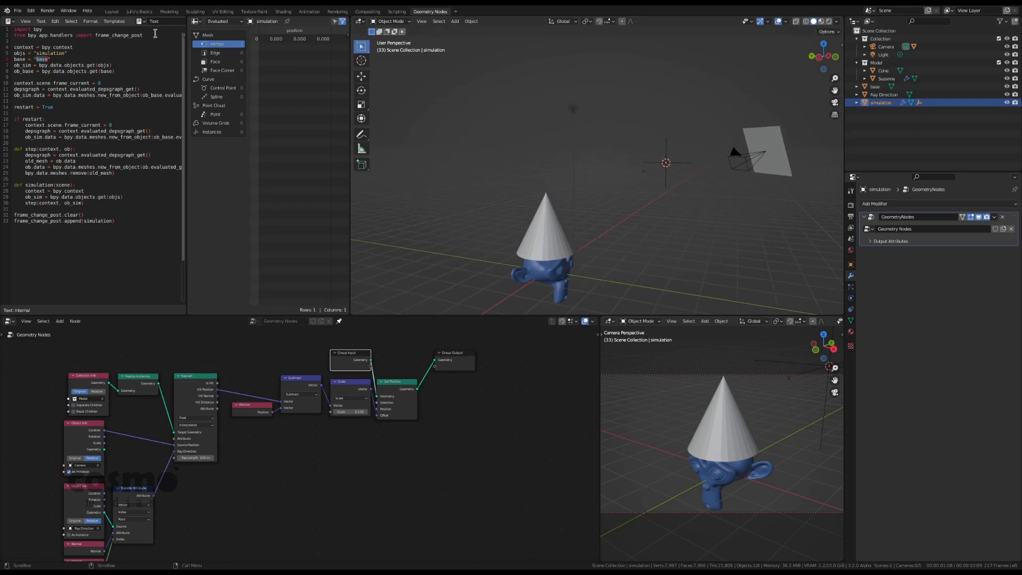
middle_drag(140, 21, 53, 27)
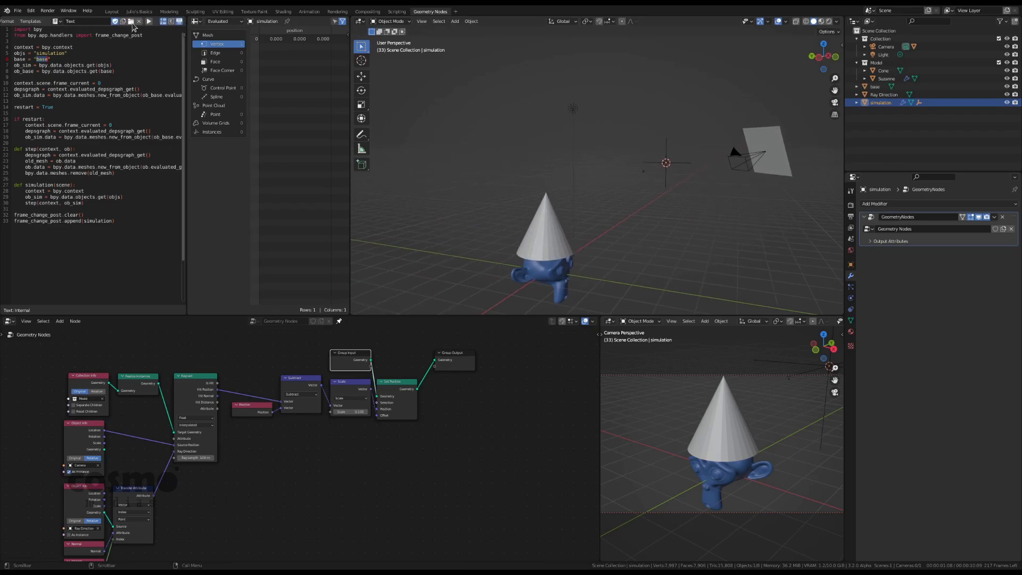
click(149, 22)
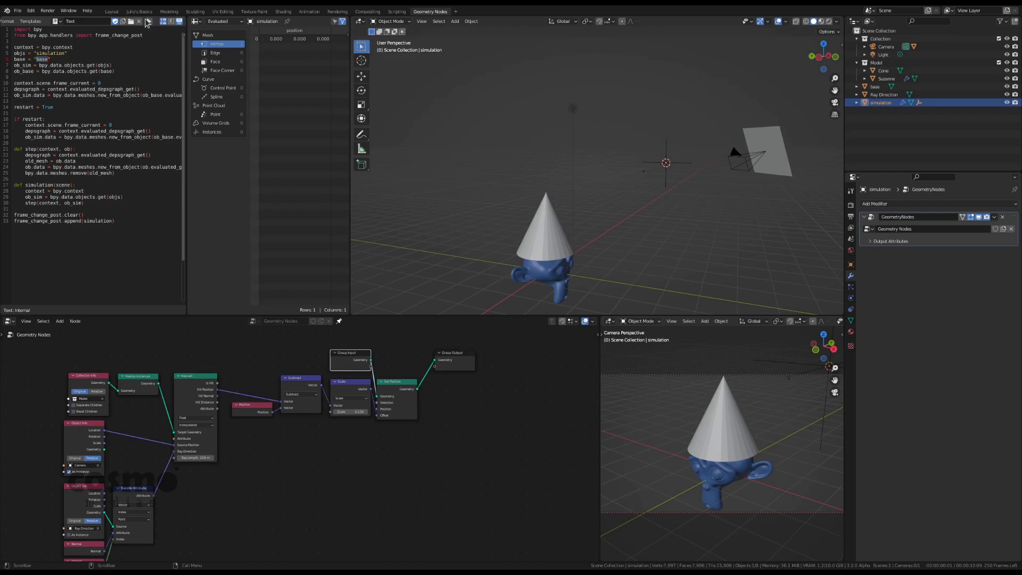
Switch the camera viewport to Material Preview shading and set the camera's depth of field F-Stop to 0.2.
mouse_move(724, 439)
middle_down()
mouse_move(711, 442)
mouse_move(722, 442)
middle_up()
key(z)
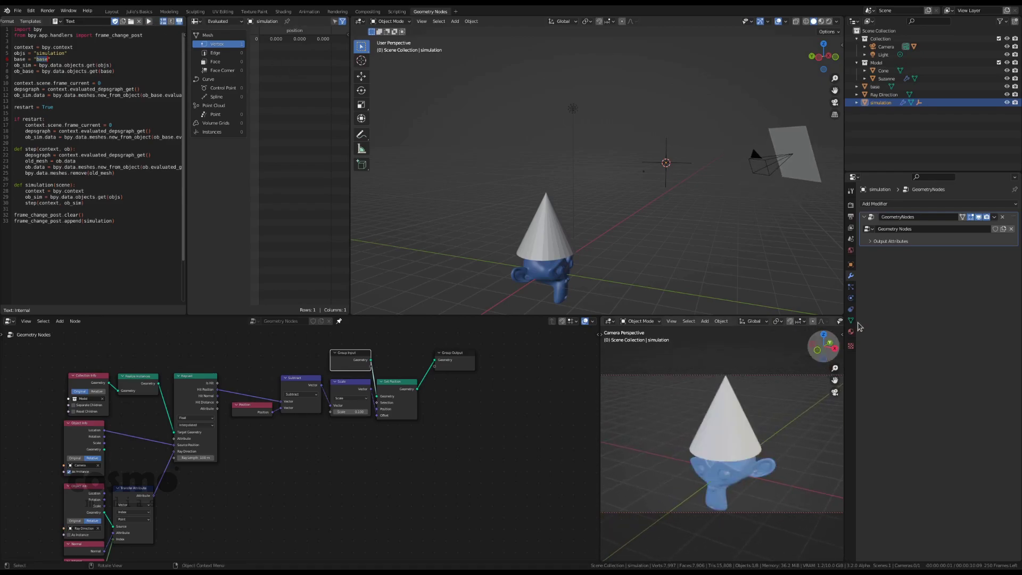
click(753, 169)
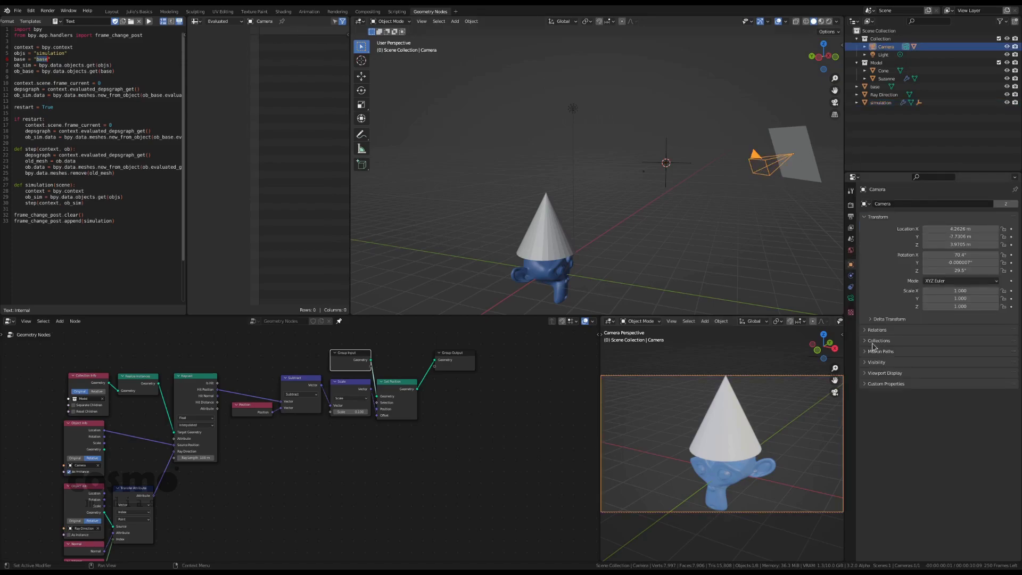
click(851, 298)
click(867, 305)
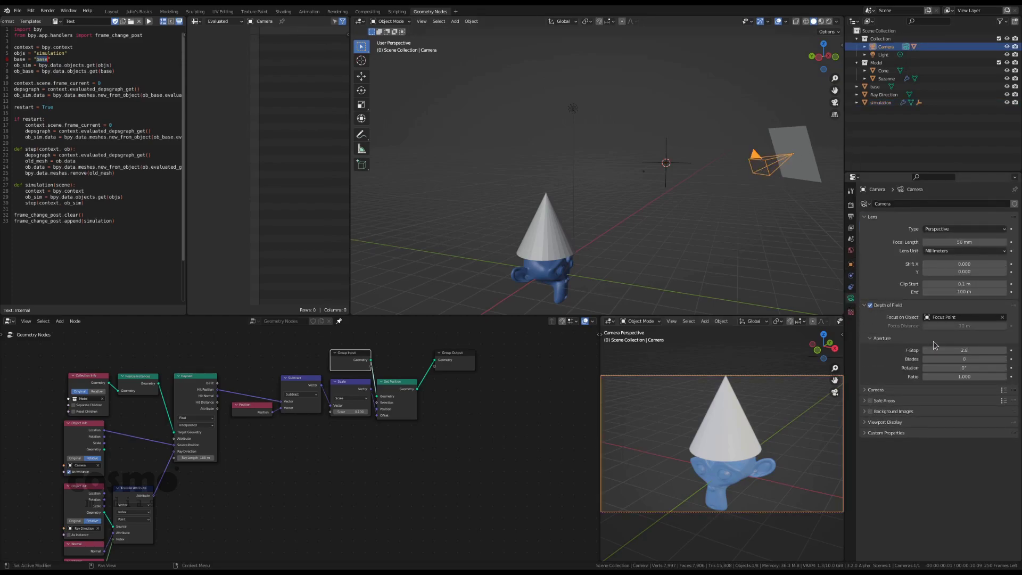
drag(937, 350, 925, 350)
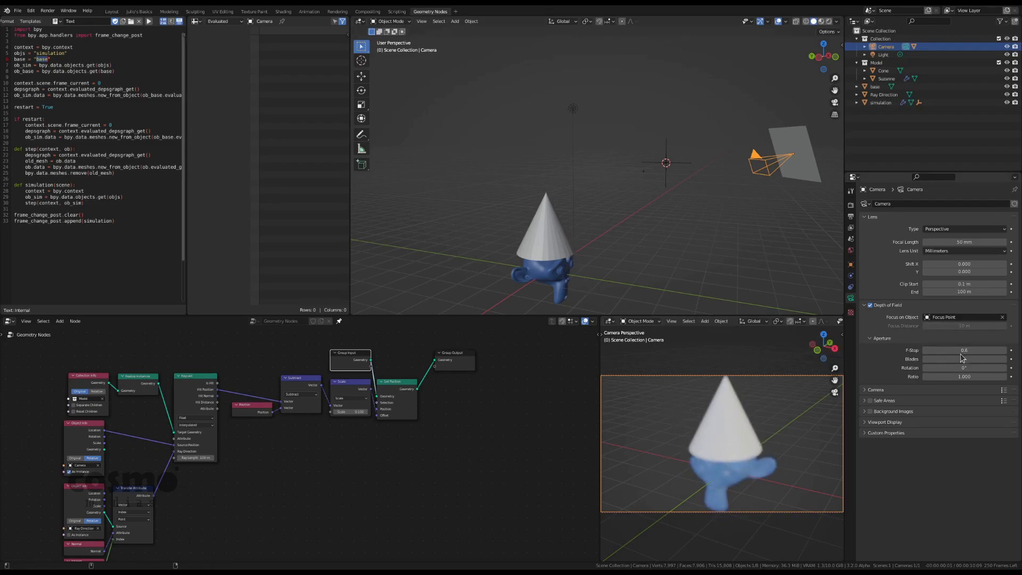
drag(943, 350, 934, 349)
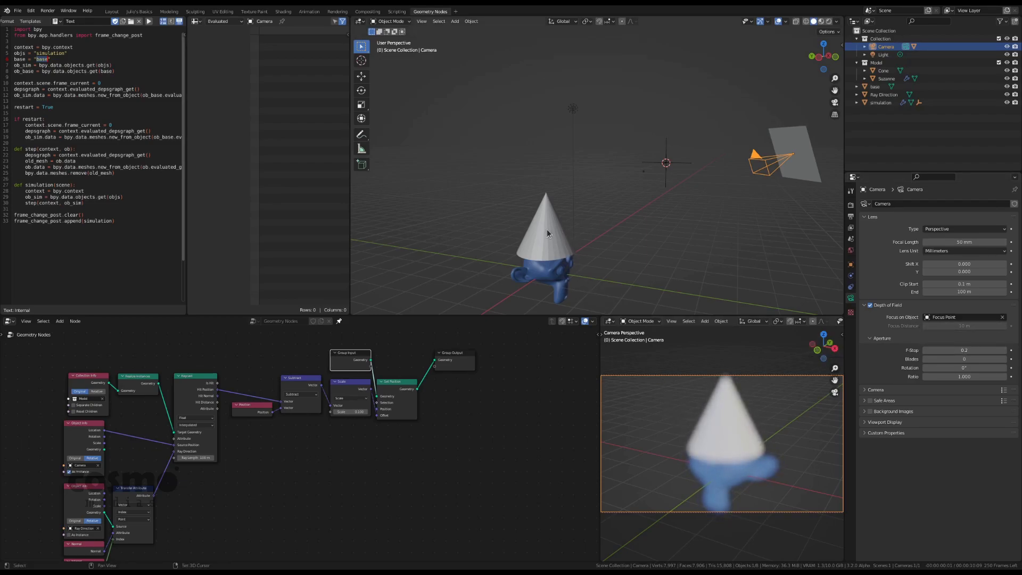
Set the Model Collection Info node and the Camera Object Info node to Relative while the animation plays.
shift+middle_drag(547, 232, 542, 230)
shift+middle_drag(662, 436, 674, 413)
middle_drag(281, 440, 415, 399)
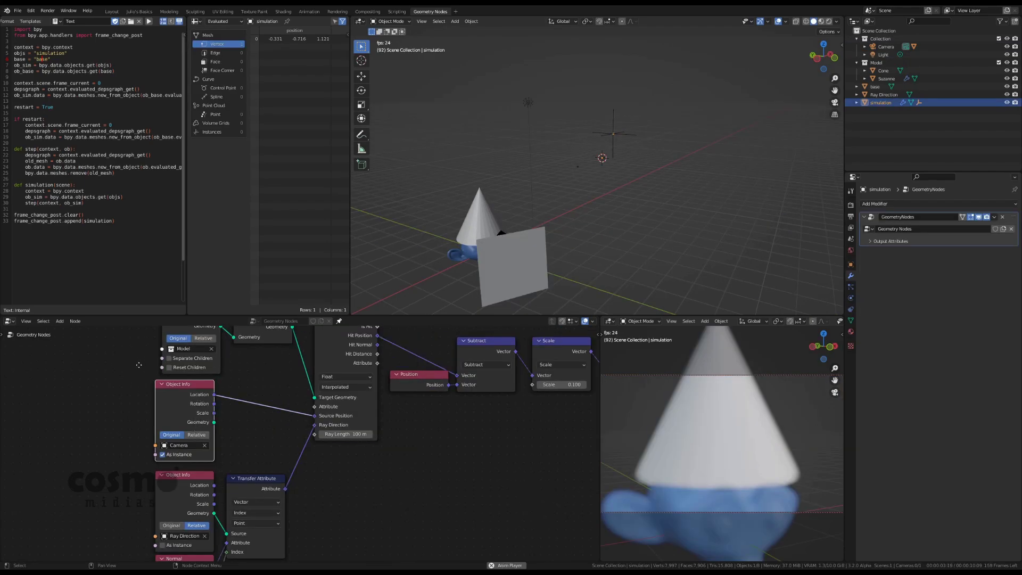
middle_drag(139, 365, 172, 386)
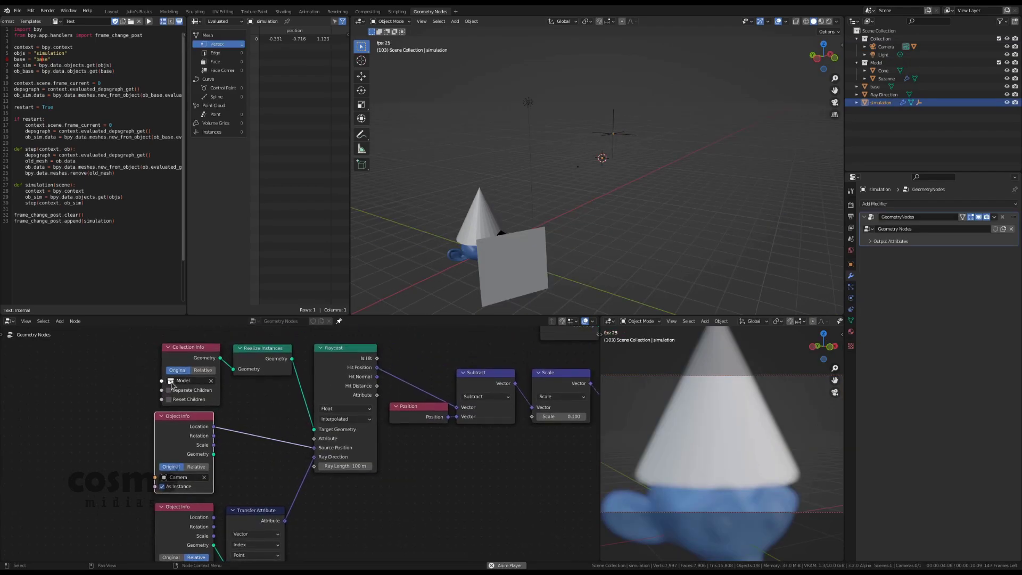
click(201, 370)
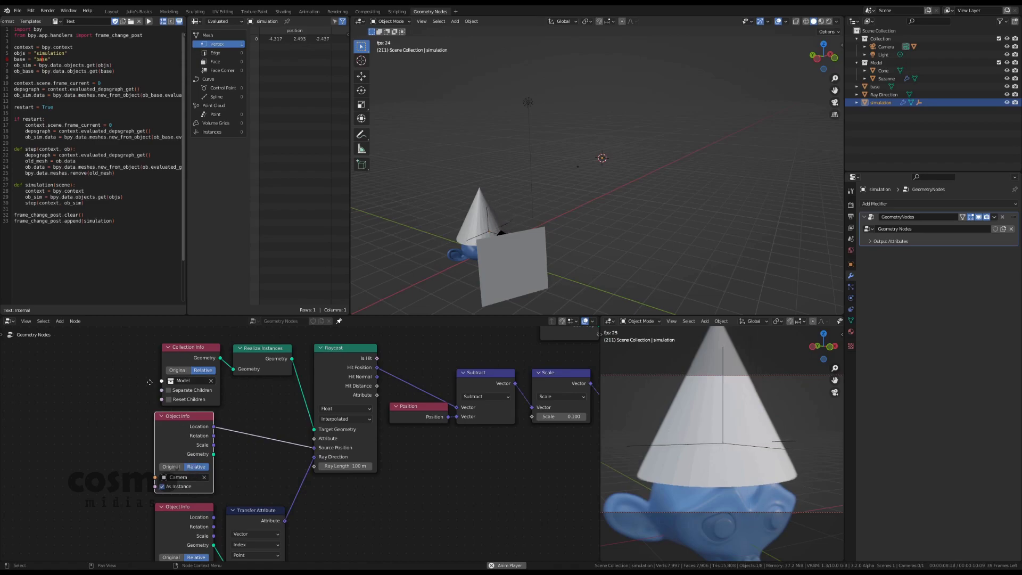
Examine the Relative settings of the Collection Info and Object Info nodes in the maximized node editor.
middle_drag(148, 387, 143, 412)
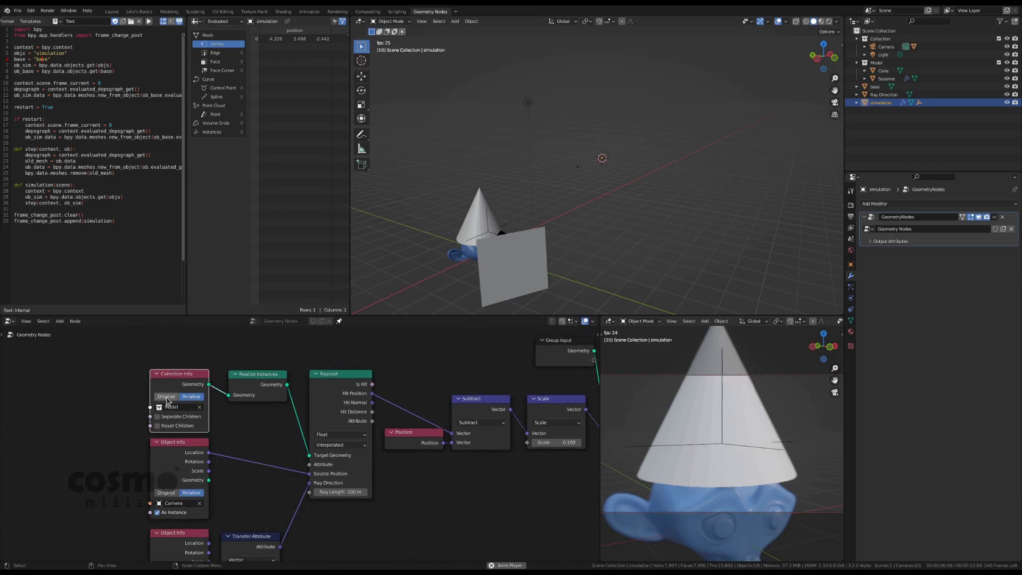
key(ctrl+space)
ctrl+middle_drag(190, 222, 192, 263)
middle_drag(192, 263, 183, 185)
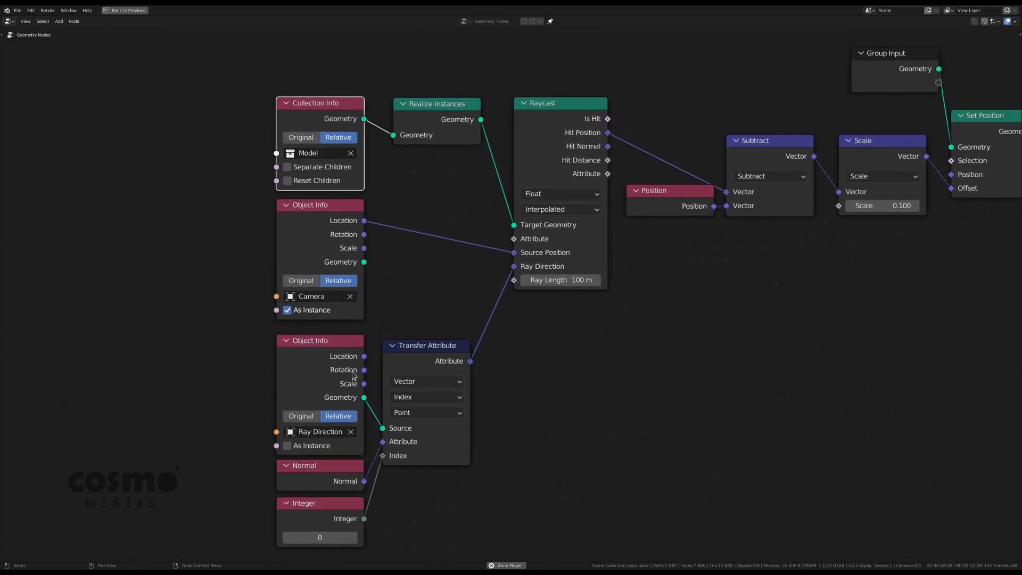
key(ctrl+space)
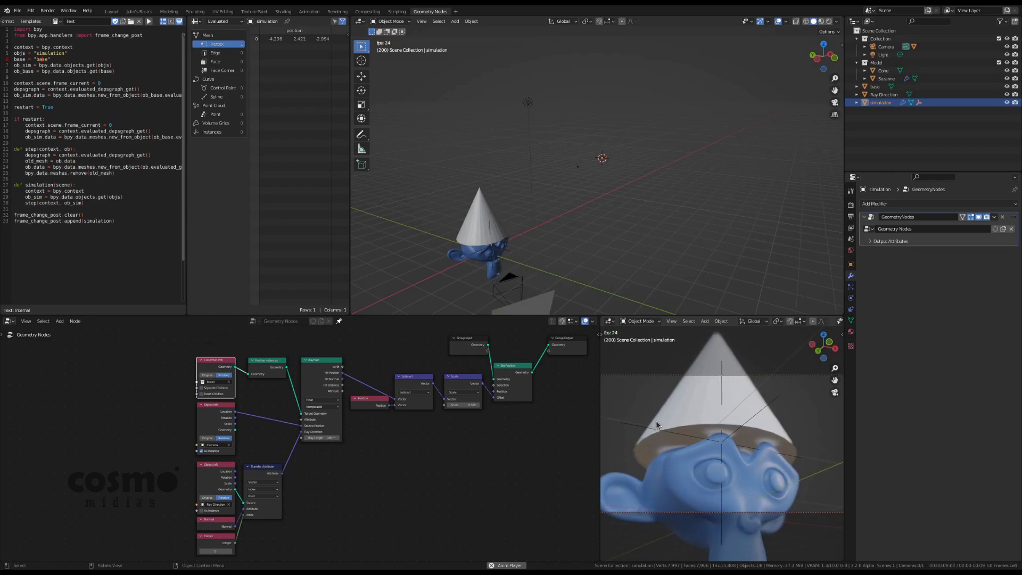
Check in the fullscreen camera view how the focus follows the monkey's surface as the camera moves.
key(ctrl+alt+space)
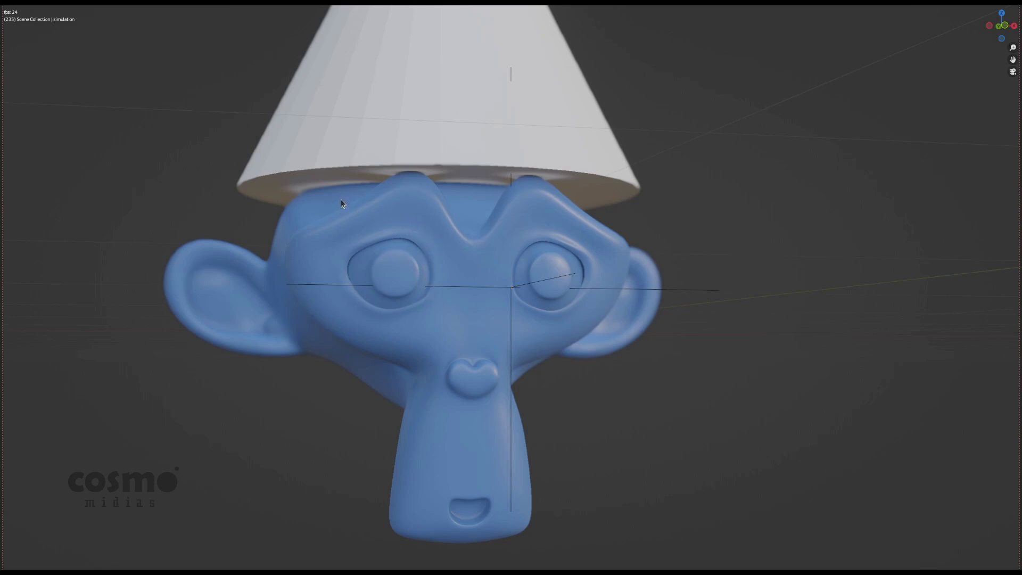
key(ctrl+alt+space)
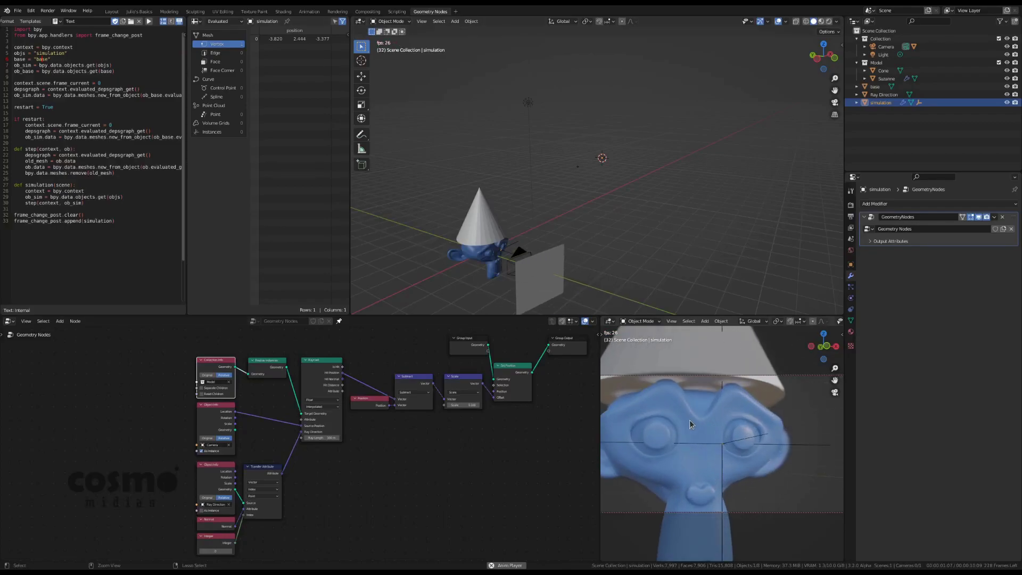
key(ctrl+alt+space)
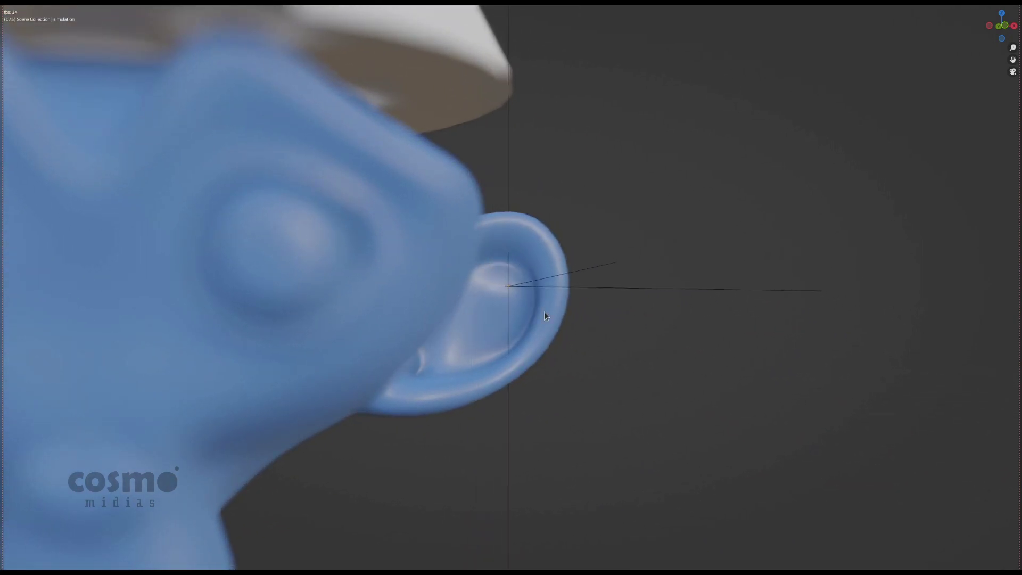
key(ctrl+alt+space)
Expose the vector Scale node's Scale value through Group Input and set the modifier's Scale to 0.5.
scroll(422, 422, up, 3)
drag(506, 455, 564, 364)
drag(532, 341, 432, 344)
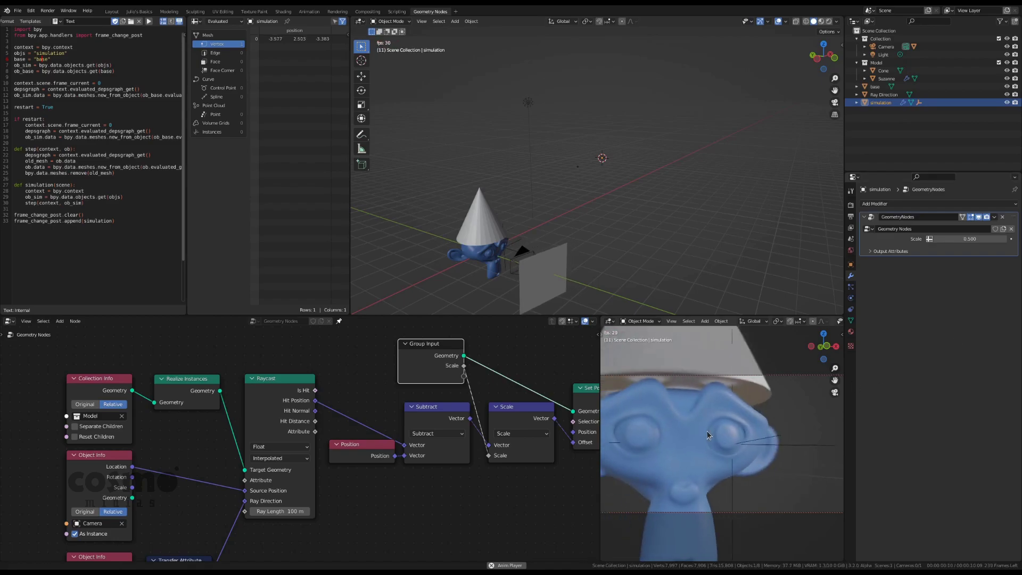
Set the modifier's Scale to 0.05 and compare the focus transition speed in the maximized camera view.
key(ctrl+space)
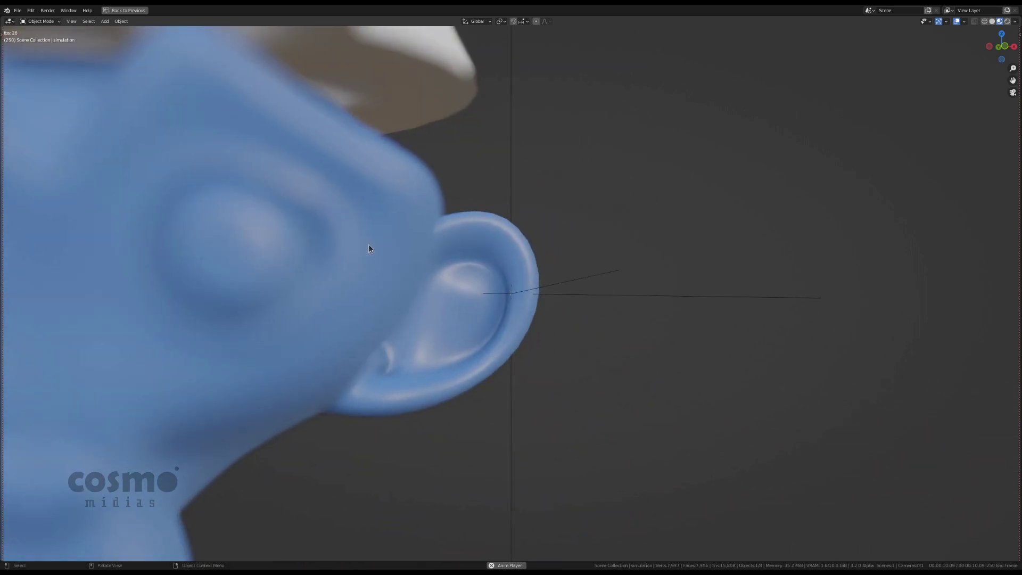
key(ctrl+alt+space)
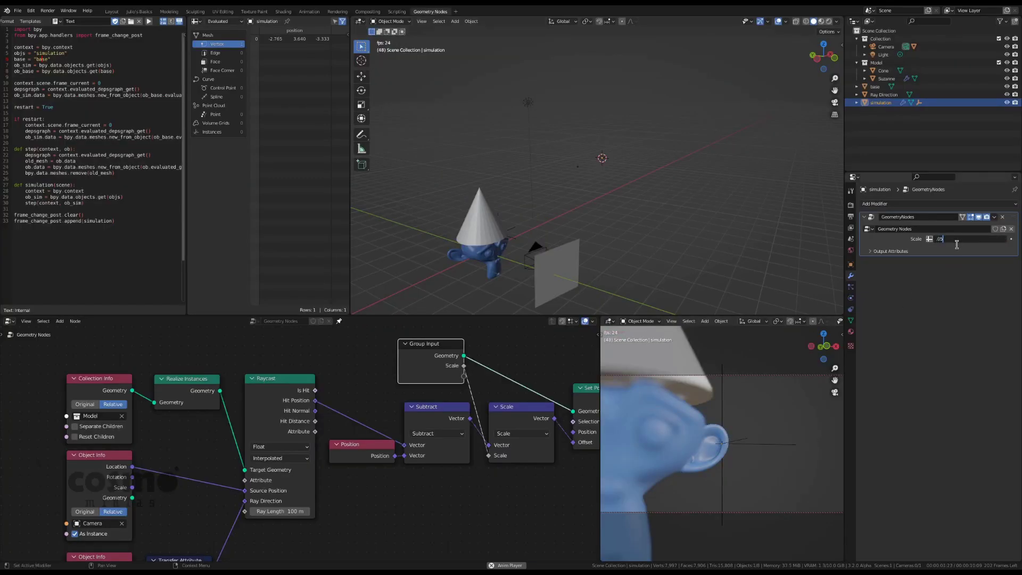
key(ctrl+alt+space)
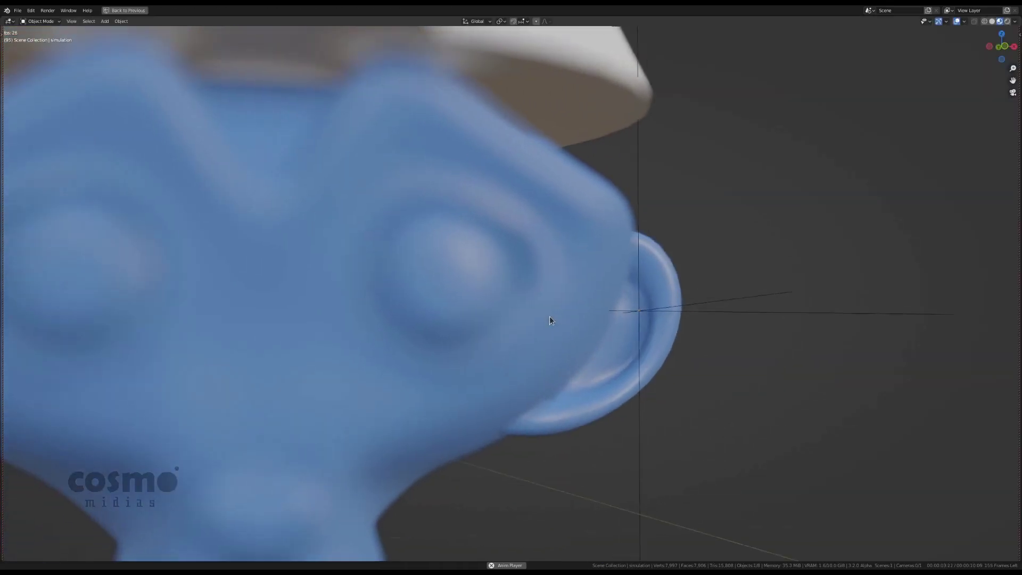